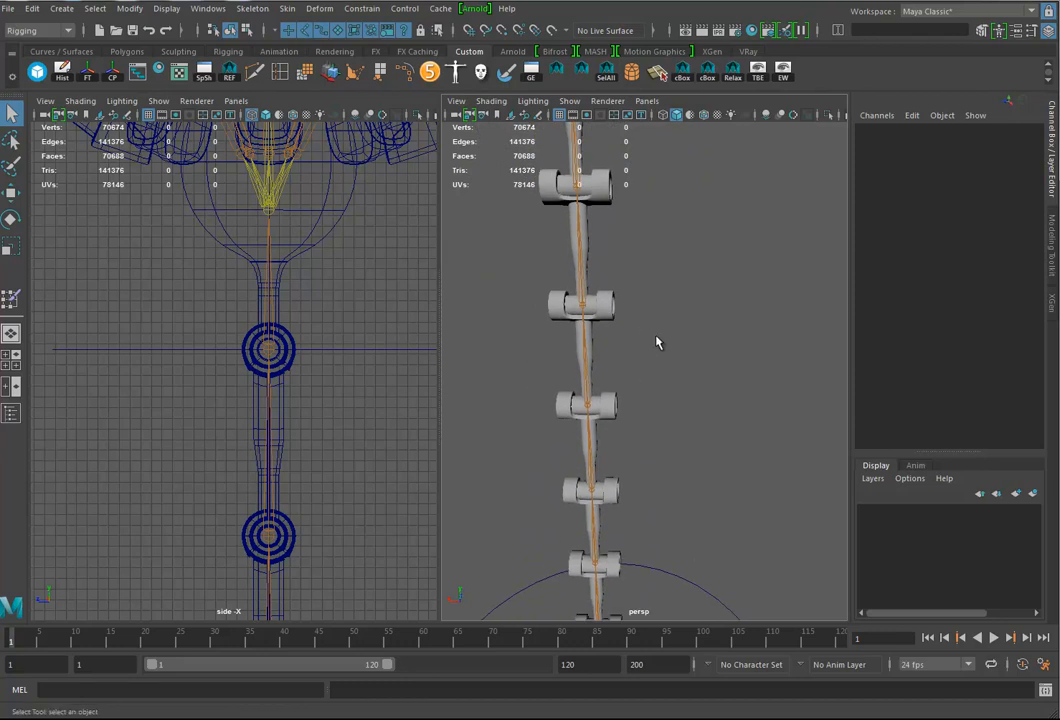
Create a polygon cylinder at the scene origin with the default primitive settings
right_click_drag(688, 360, 585, 405, "alt")
middle_click_drag(585, 405, 630, 355, "alt")
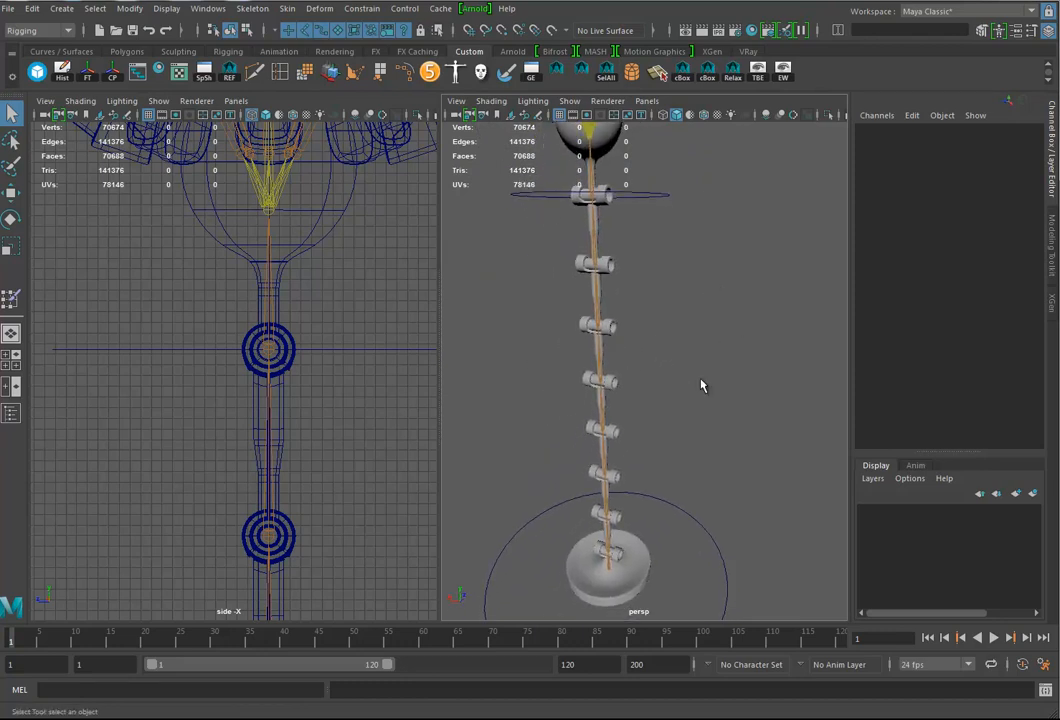
right_click_drag(724, 390, 634, 357, "alt")
middle_click_drag(634, 357, 636, 376, "alt")
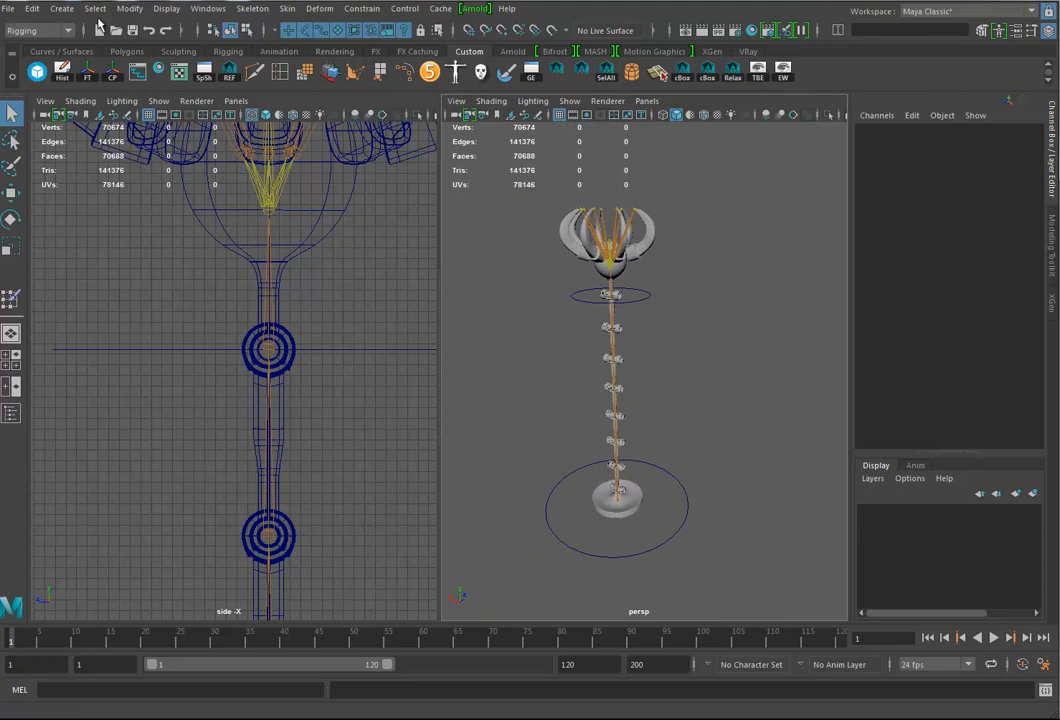
left_click(62, 9)
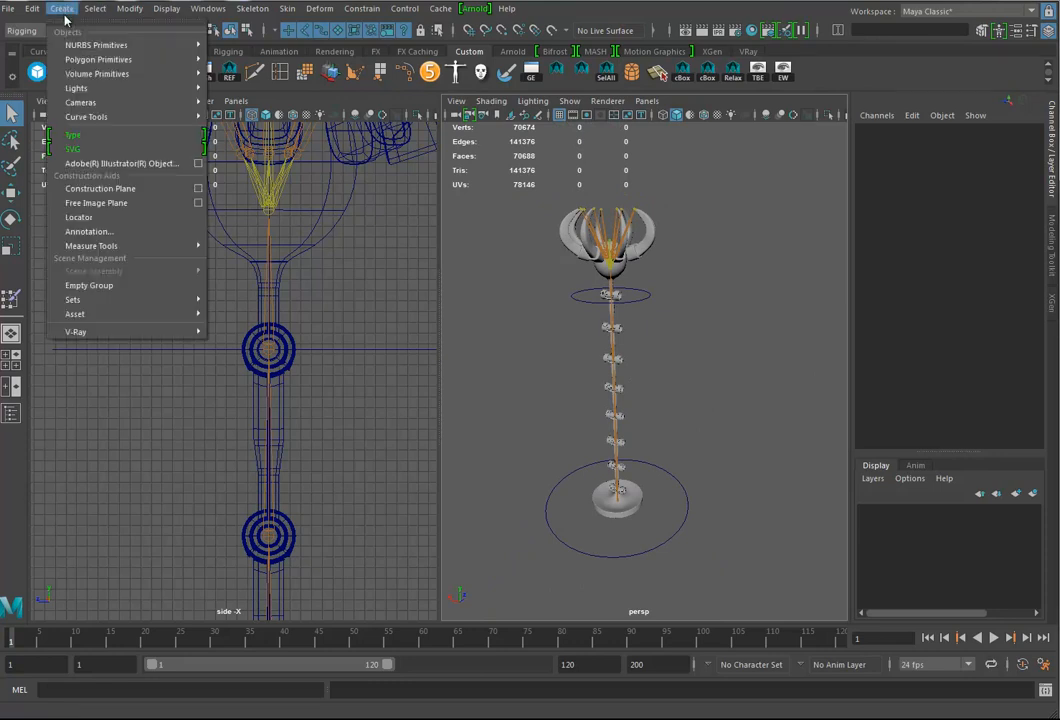
mouse_move(100, 59)
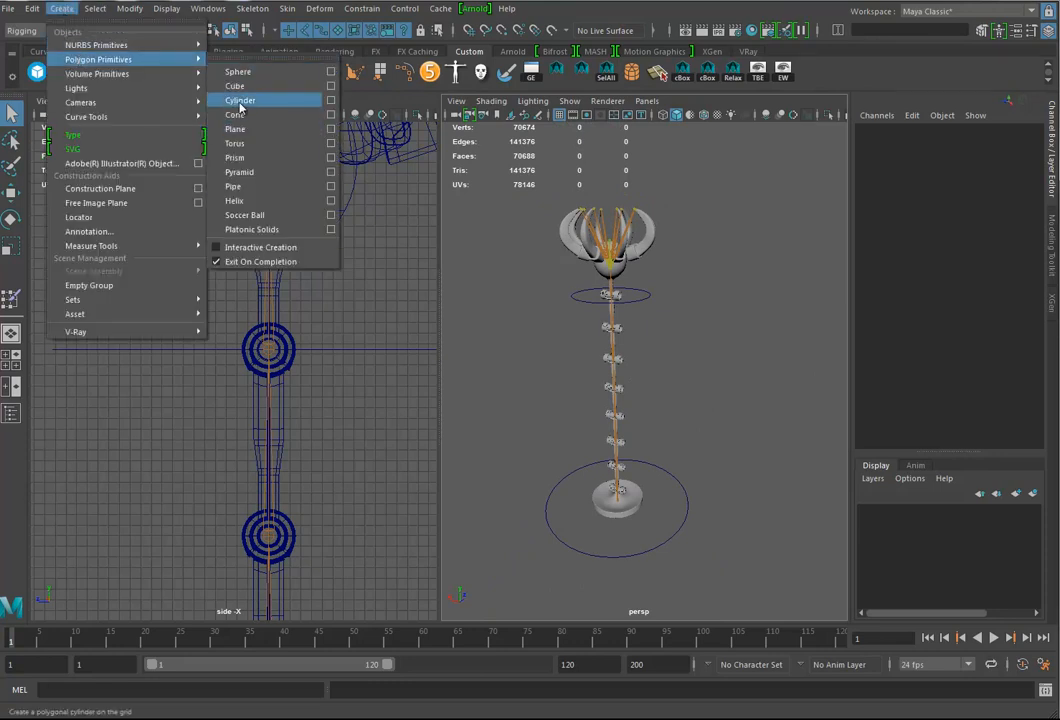
left_click(238, 100)
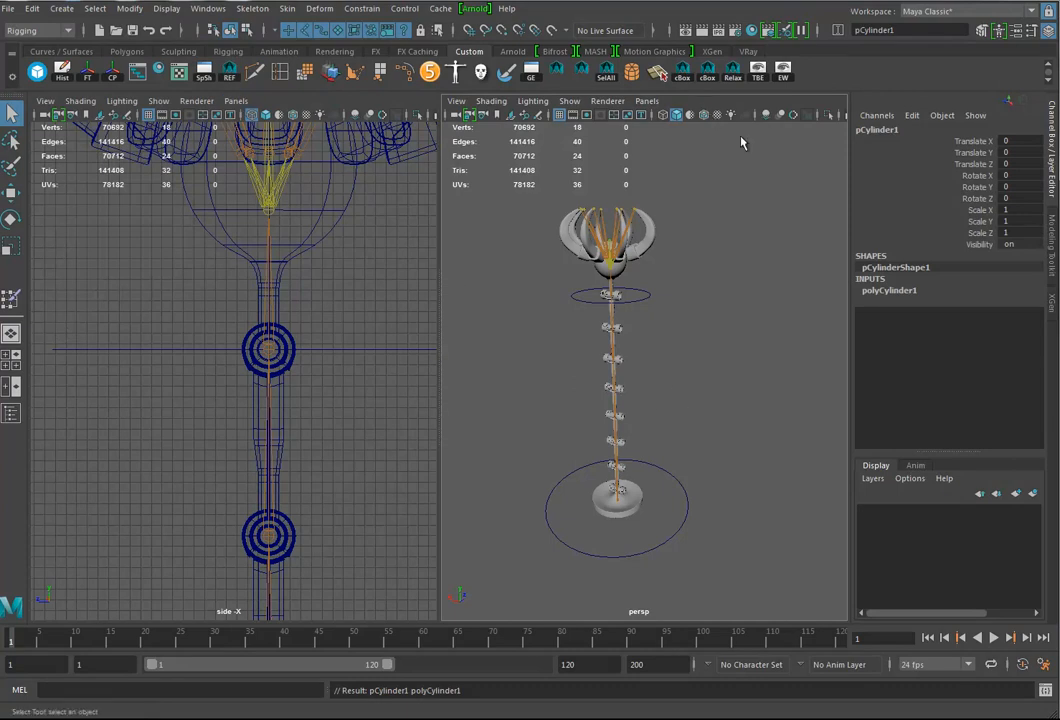
Enlarge the perspective view to full size, isolate the new cylinder there and frame it
key("space")
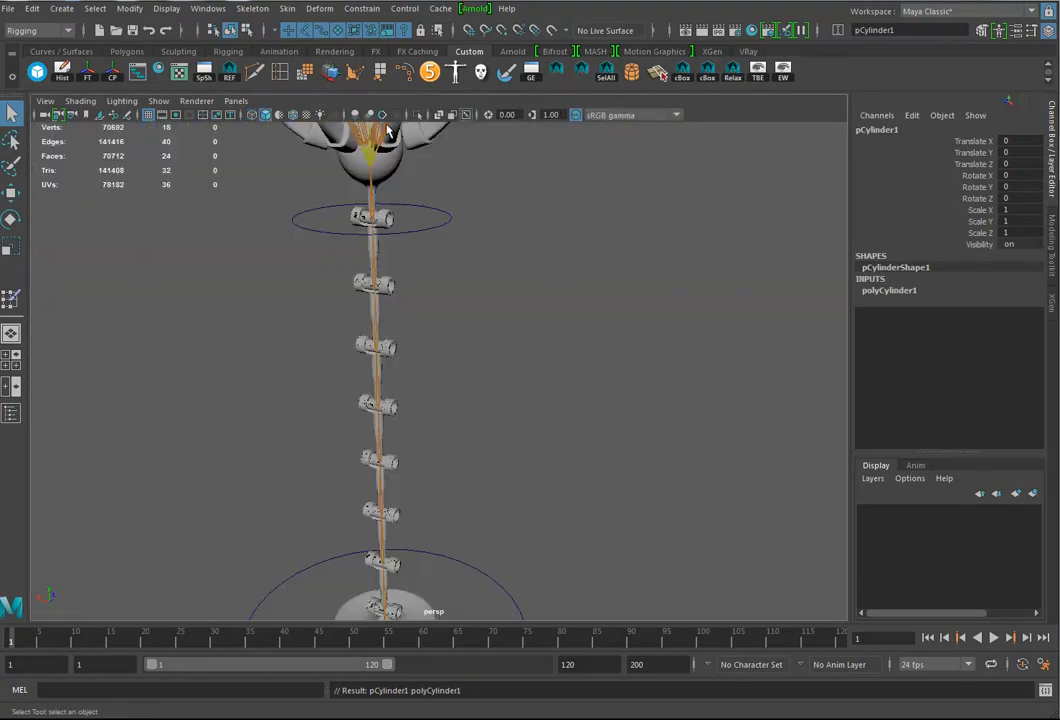
left_click(418, 115)
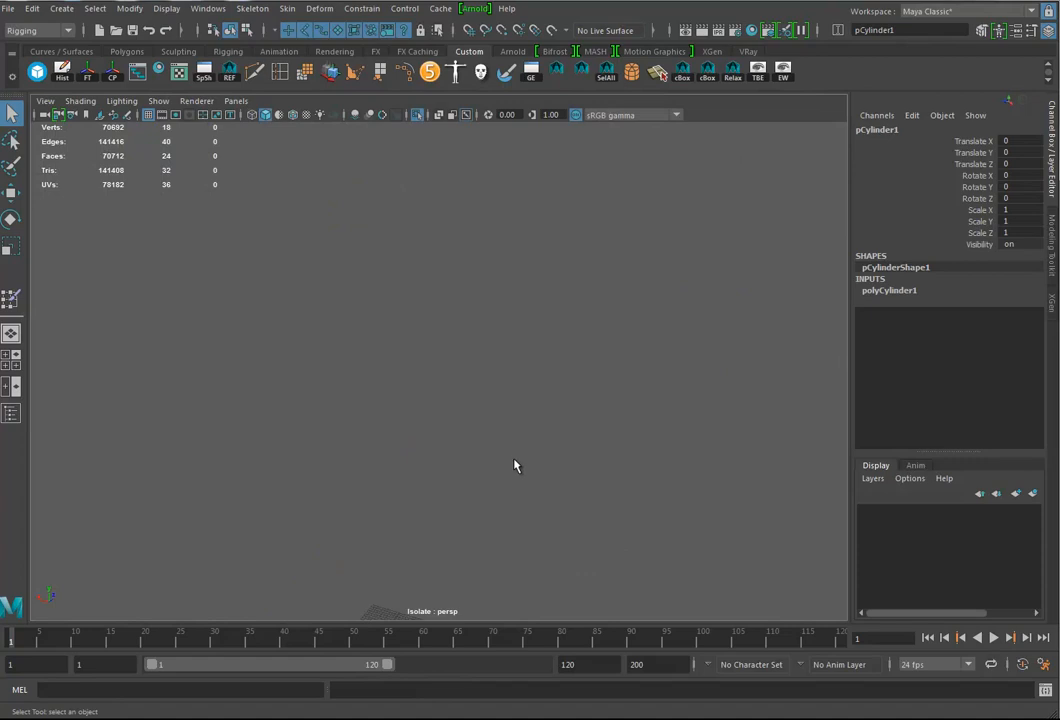
key("f")
right_click_drag(530, 462, 221, 413, "alt")
left_click_drag(221, 413, 490, 421, "alt")
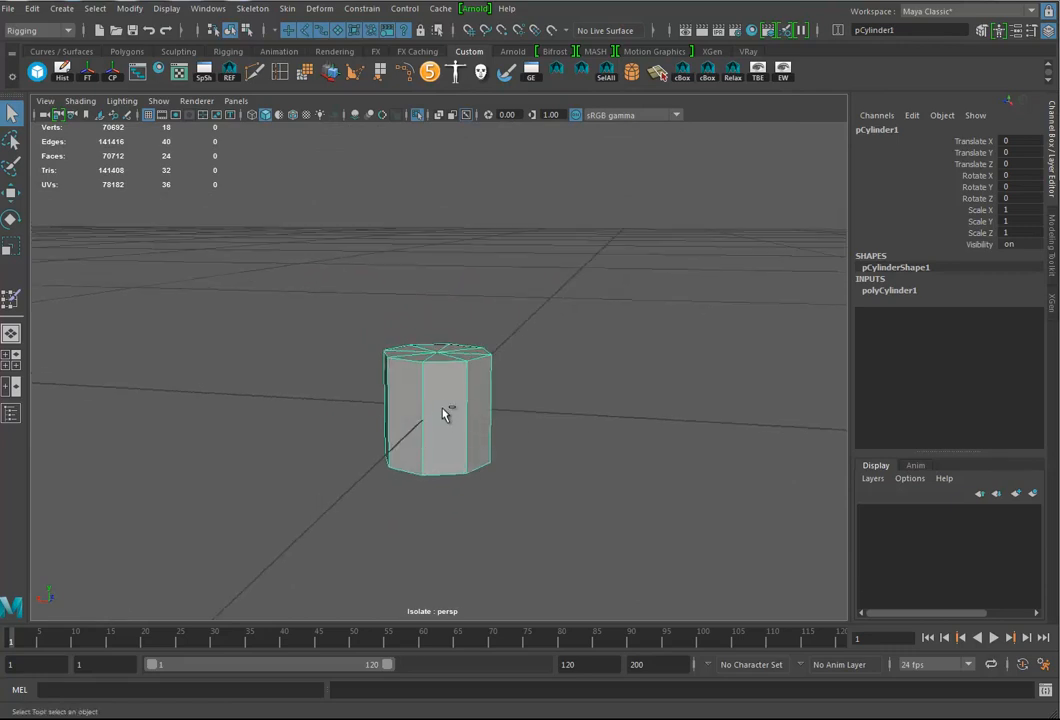
Duplicate the cylinder and rotate the copy -90 degrees around Z so that it lies horizontally
key("ctrl+d")
key("e")
left_click_drag(497, 382, 414, 350)
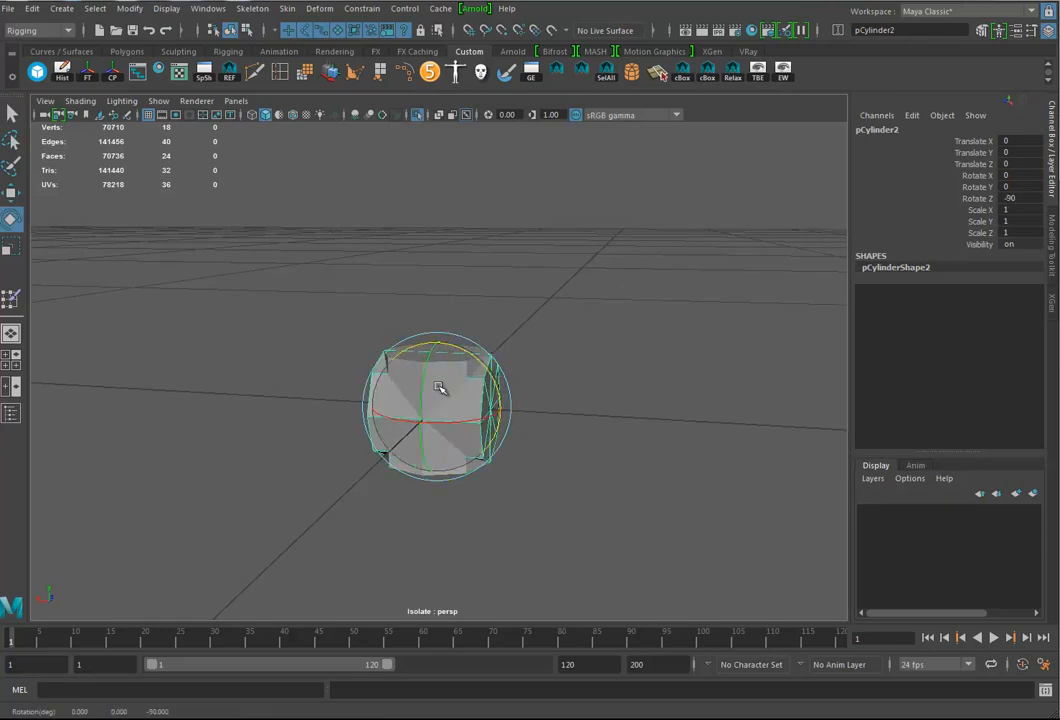
left_click_drag(445, 388, 476, 386, "alt")
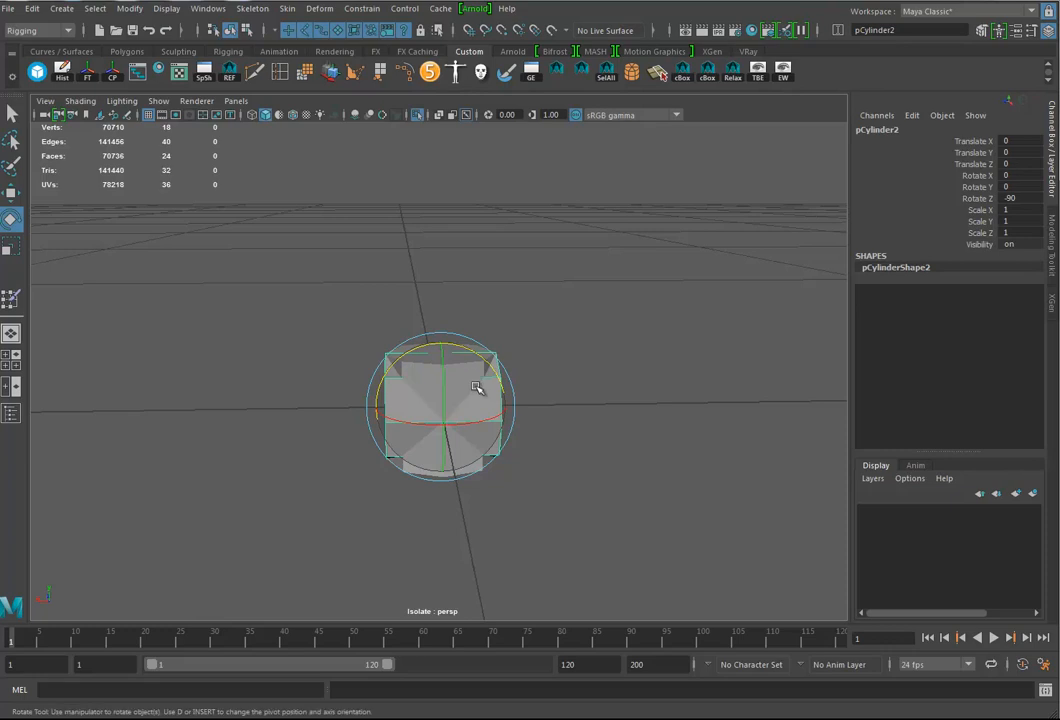
Move the horizontal cylinder out to about 1.556 in Translate X and scale it thinner across its two cross-section axes
key("w")
left_click_drag(369, 407, 281, 407)
key("e")
key("r")
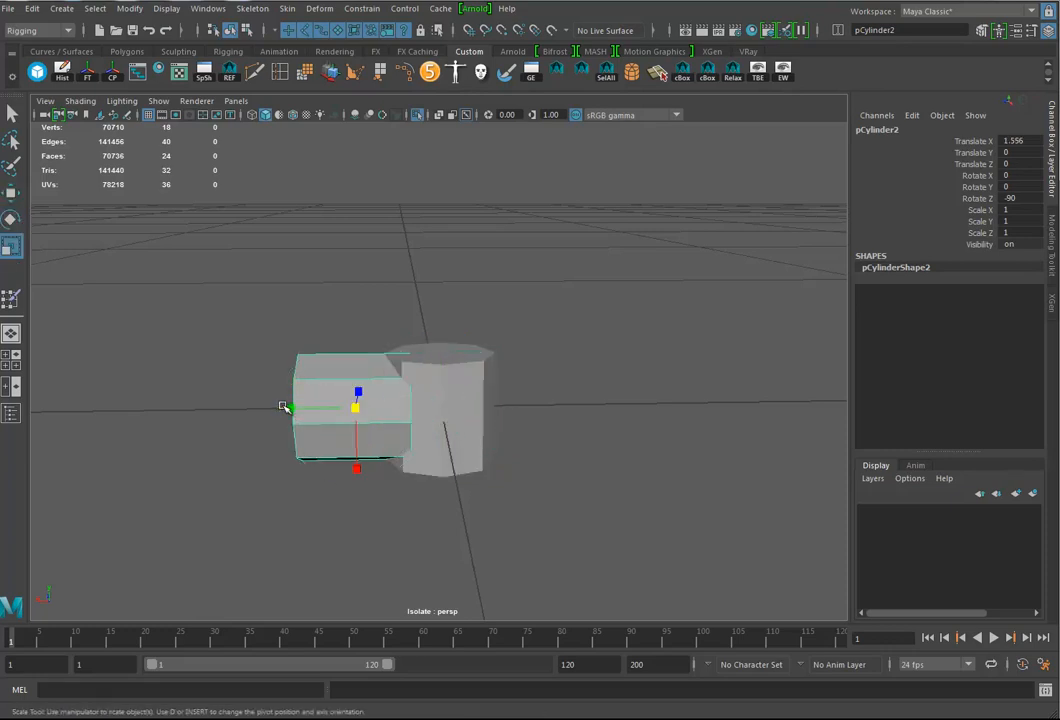
left_click_drag(287, 407, 309, 416, "ctrl")
left_click_drag(435, 416, 348, 336, "alt")
Select both cylinders, the upright one last, and switch to the Modeling menu set
left_click(470, 410)
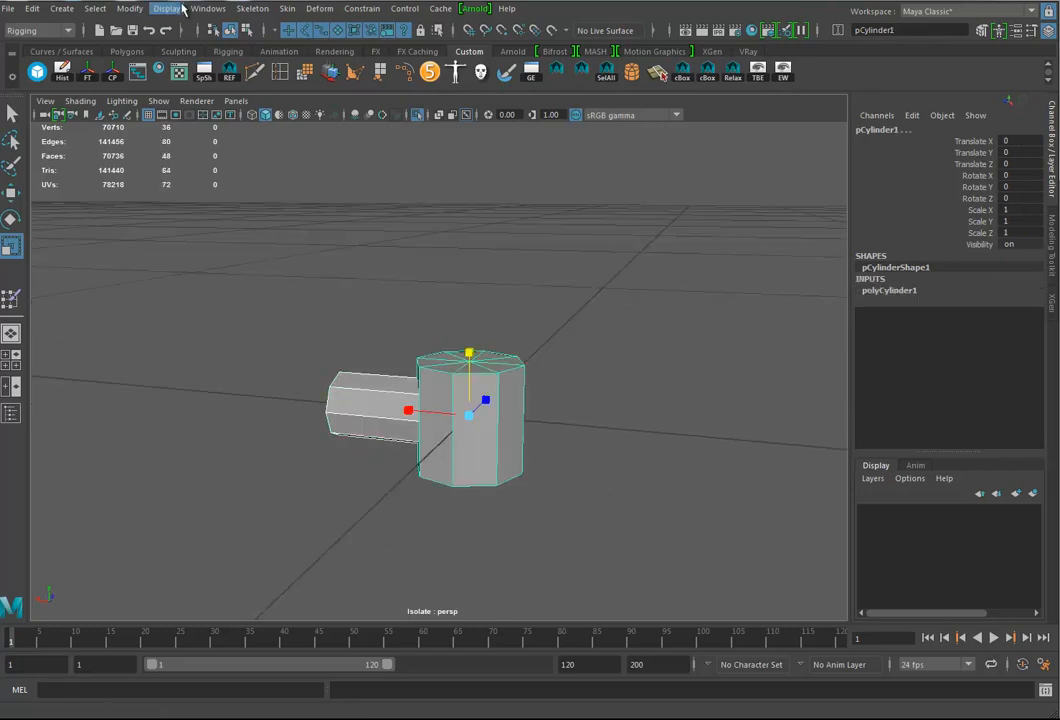
left_click(38, 30)
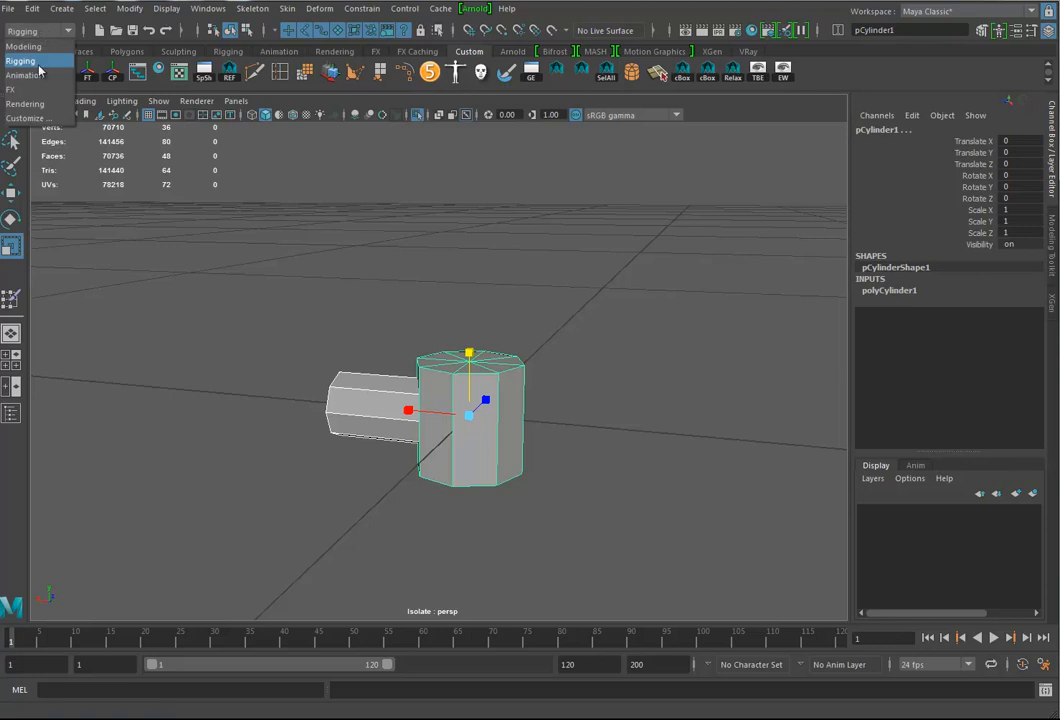
left_click(38, 48)
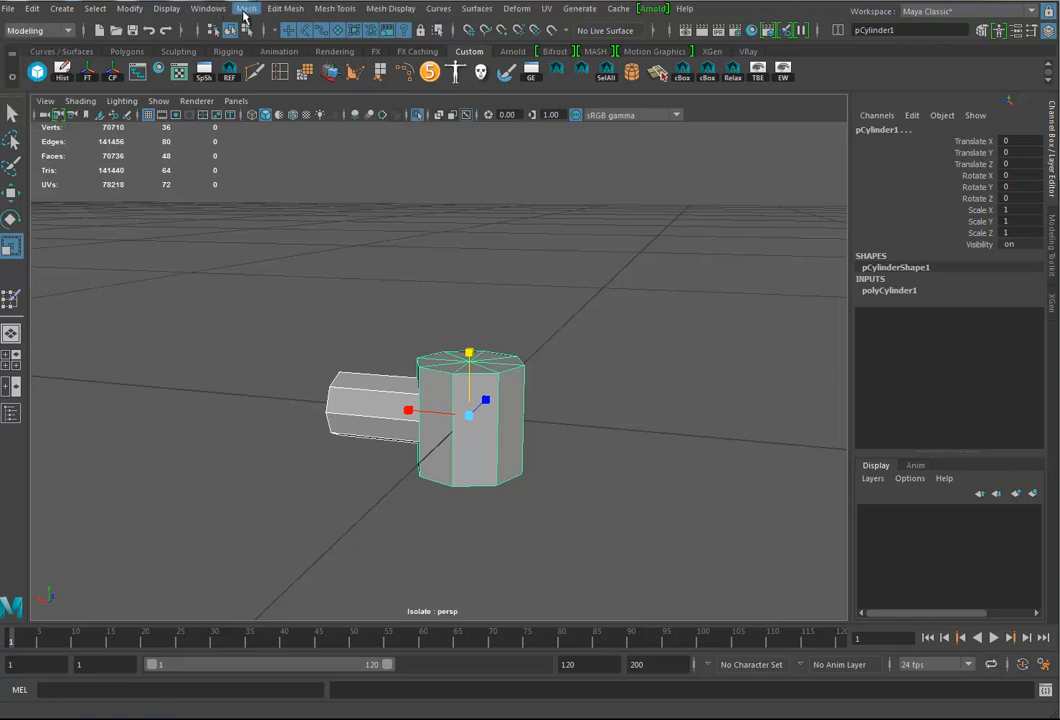
Try a Boolean union of the two cylinders and undo it
left_click(244, 9)
mouse_move(300, 45)
left_click(388, 58)
key("f")
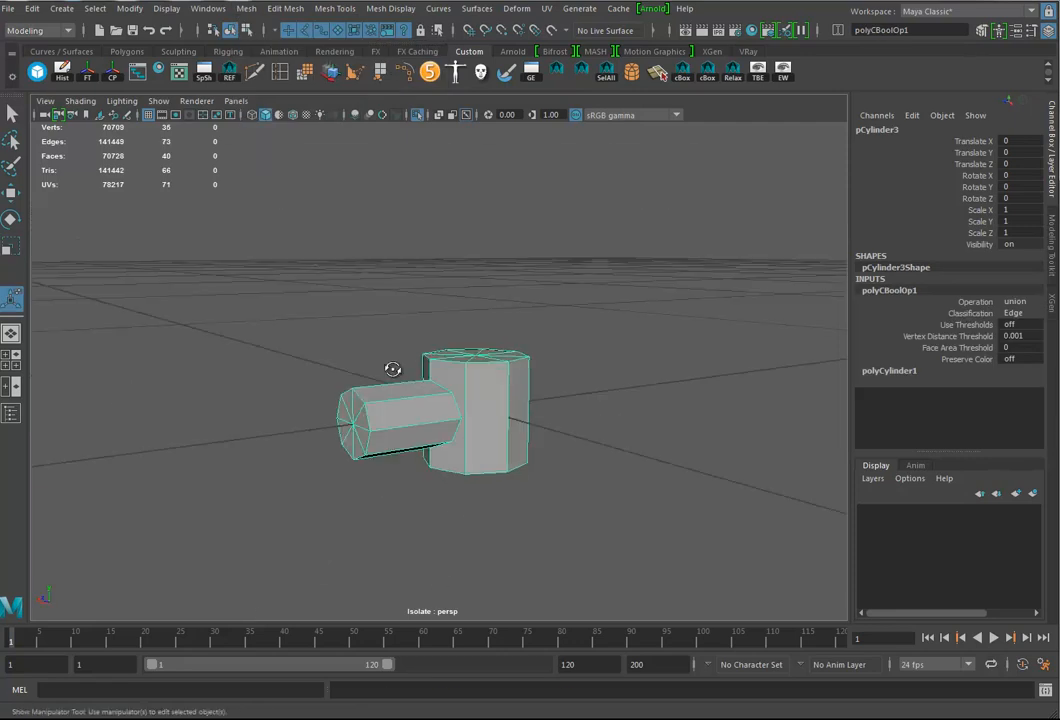
key("ctrl+z")
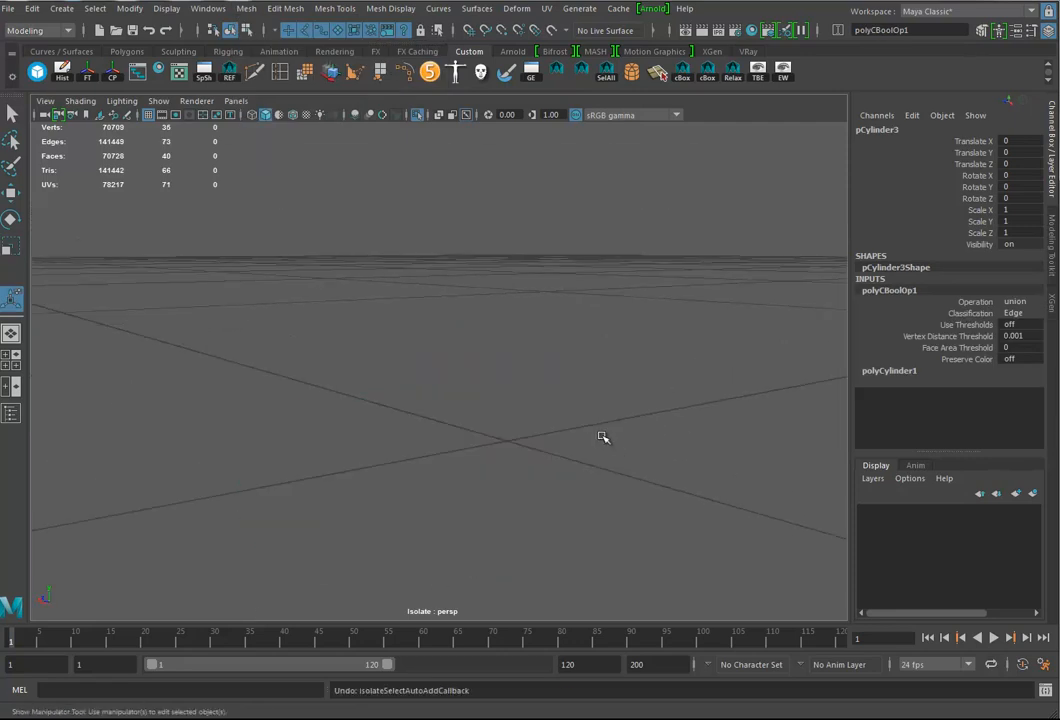
key("ctrl+z")
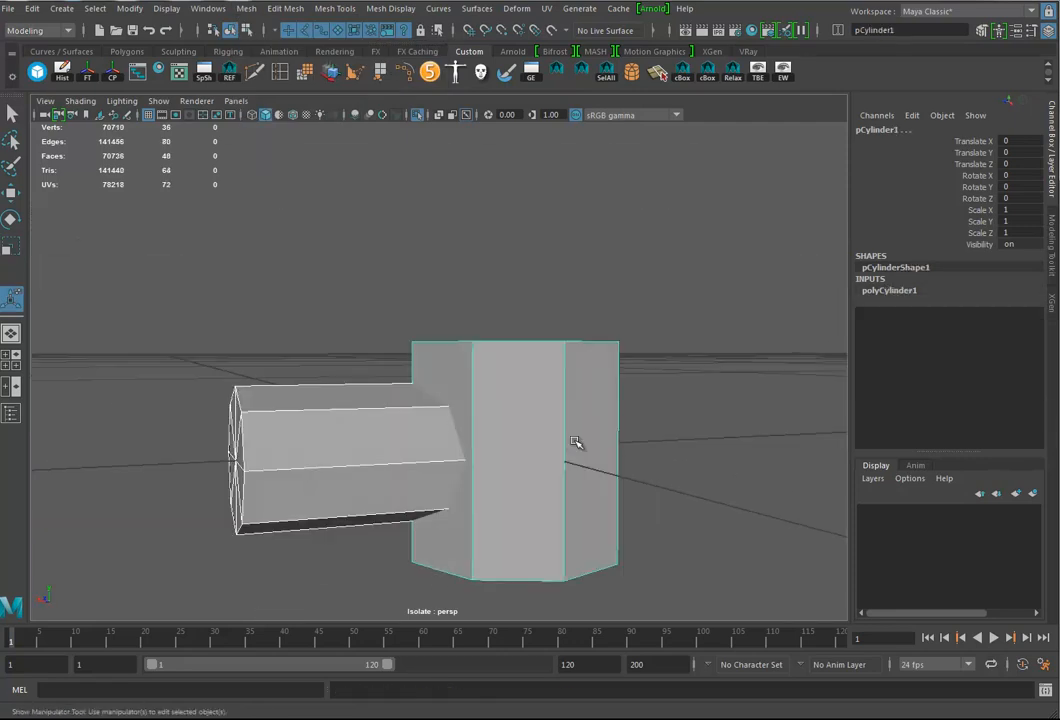
Insert an edge loop around the middle of the upright cylinder, at weight 0.5
left_click(553, 372)
right_click_drag(570, 348, 570, 310)
left_click(566, 404)
right_click_drag(566, 404, 576, 456, "shift")
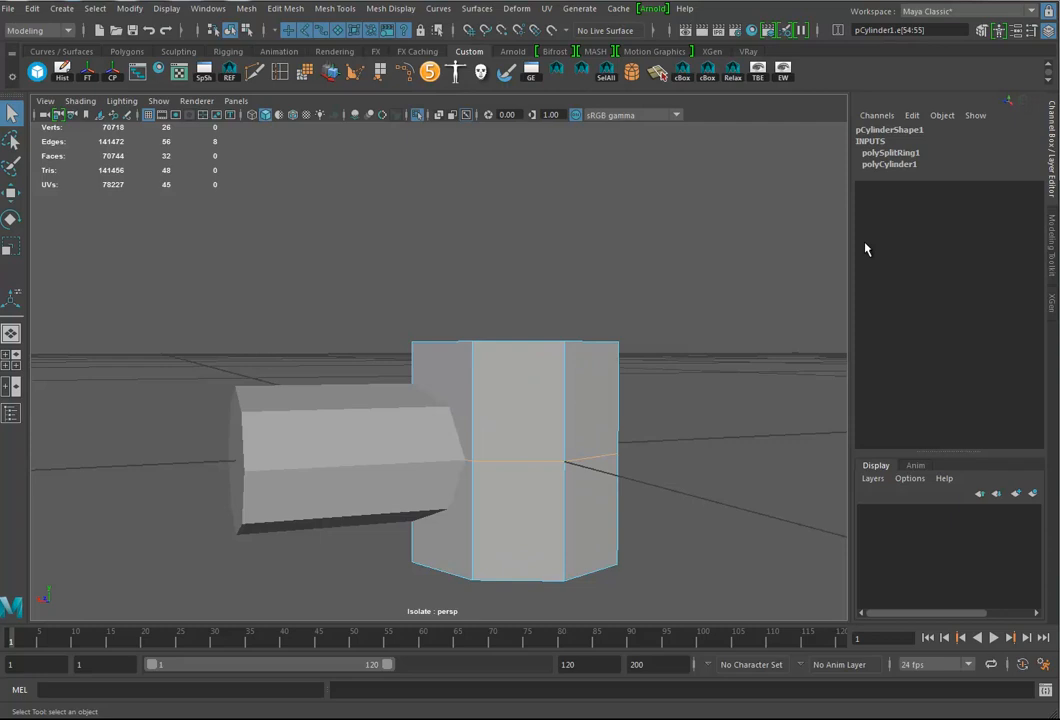
left_click(890, 153)
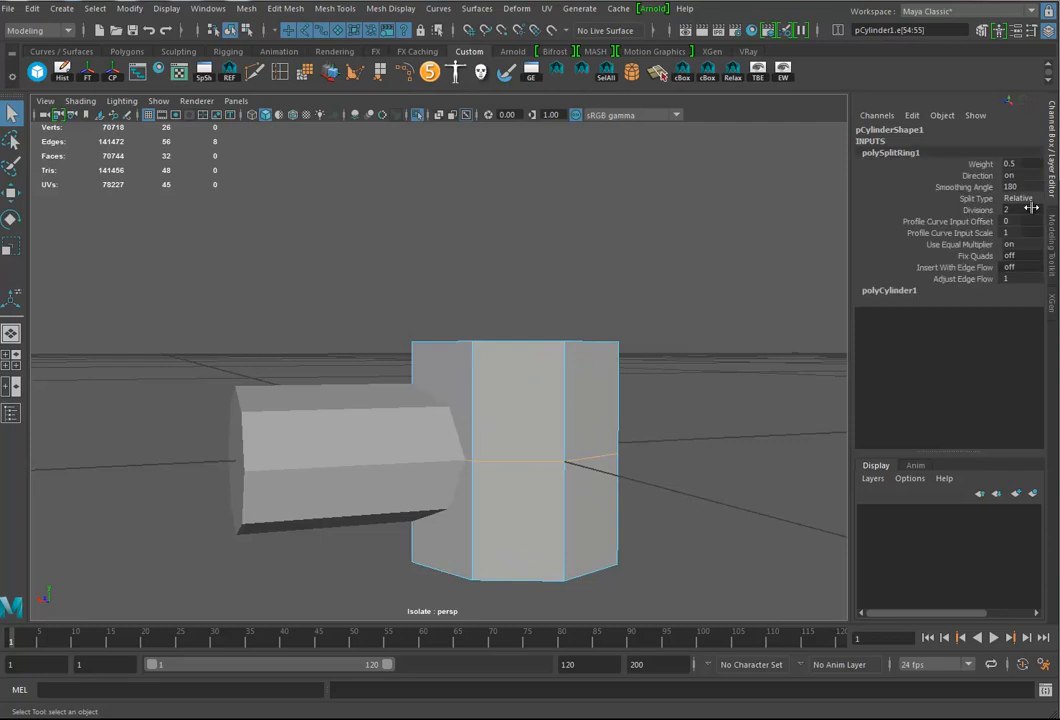
Add two more edge loops to the upright cylinder, one above and one below the middle loop
left_click(566, 402)
key("g")
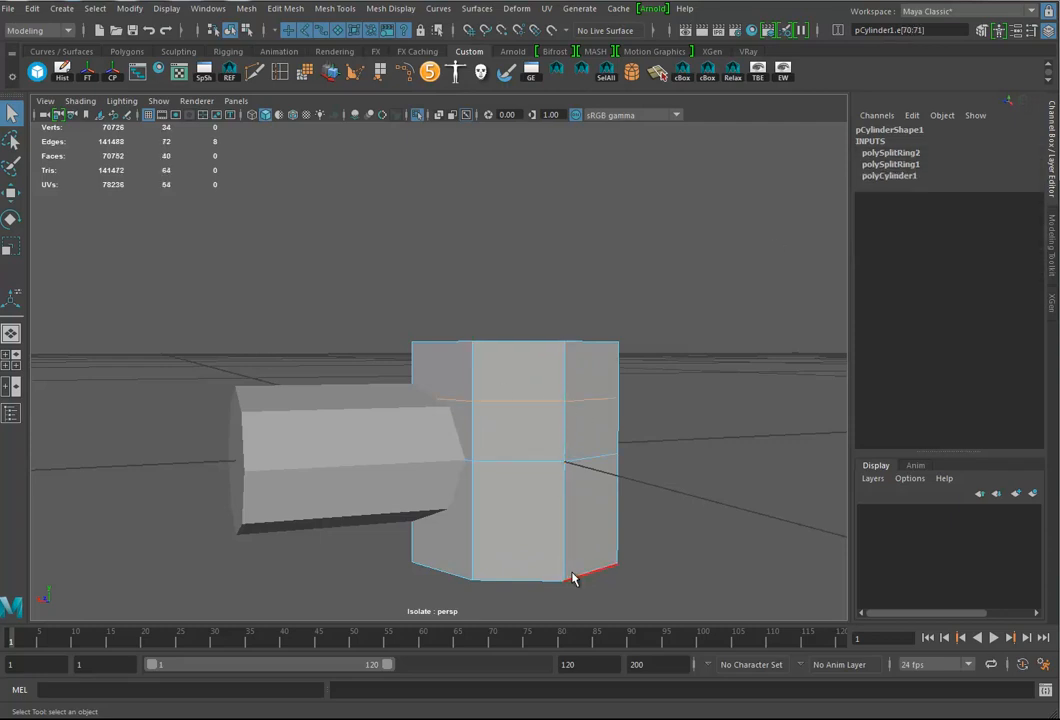
left_click(567, 543)
key("g")
Select the upper and lower edge loops and scale them apart vertically toward the ends of the upright cylinder
left_click_drag(530, 490, 477, 492, "alt")
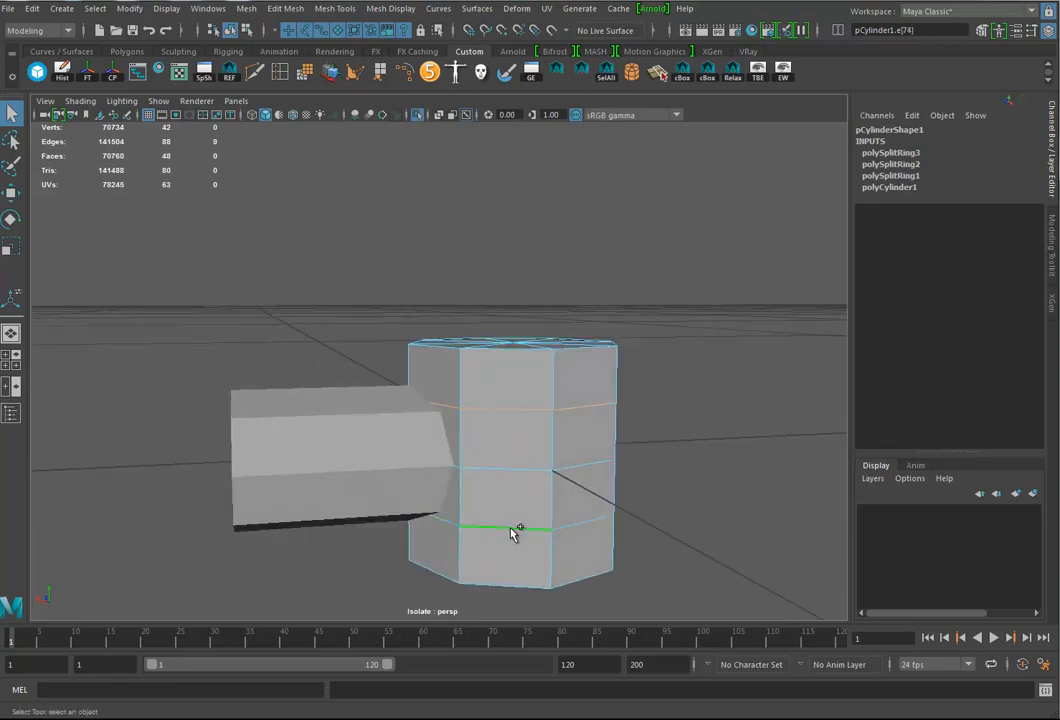
key("e")
key("r")
left_click_drag(516, 383, 469, 418)
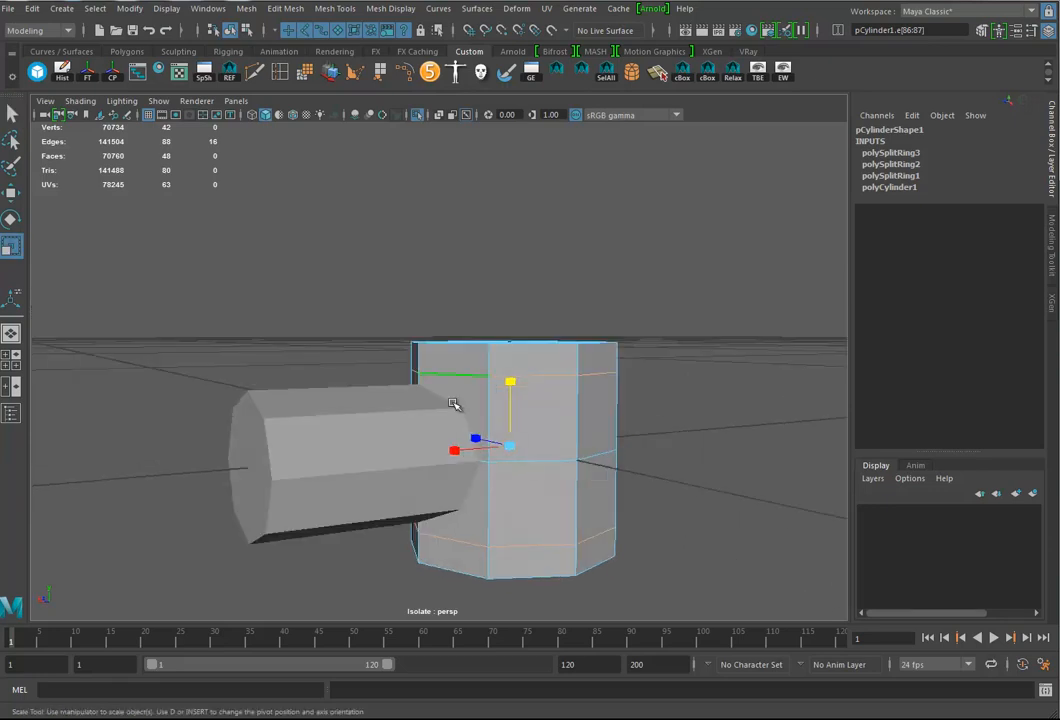
Return to object mode, select both cylinders and combine them with a Boolean union
right_click_drag(459, 381, 466, 331)
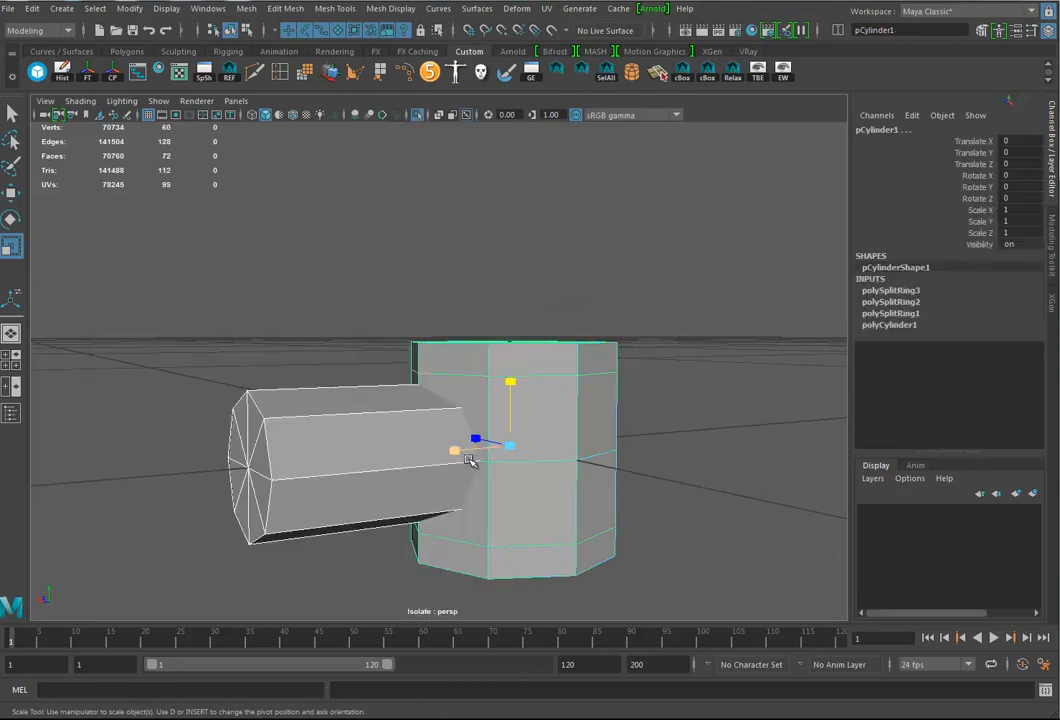
left_click(246, 8)
mouse_move(275, 45)
left_click(387, 57)
left_click_drag(523, 473, 536, 440, "alt")
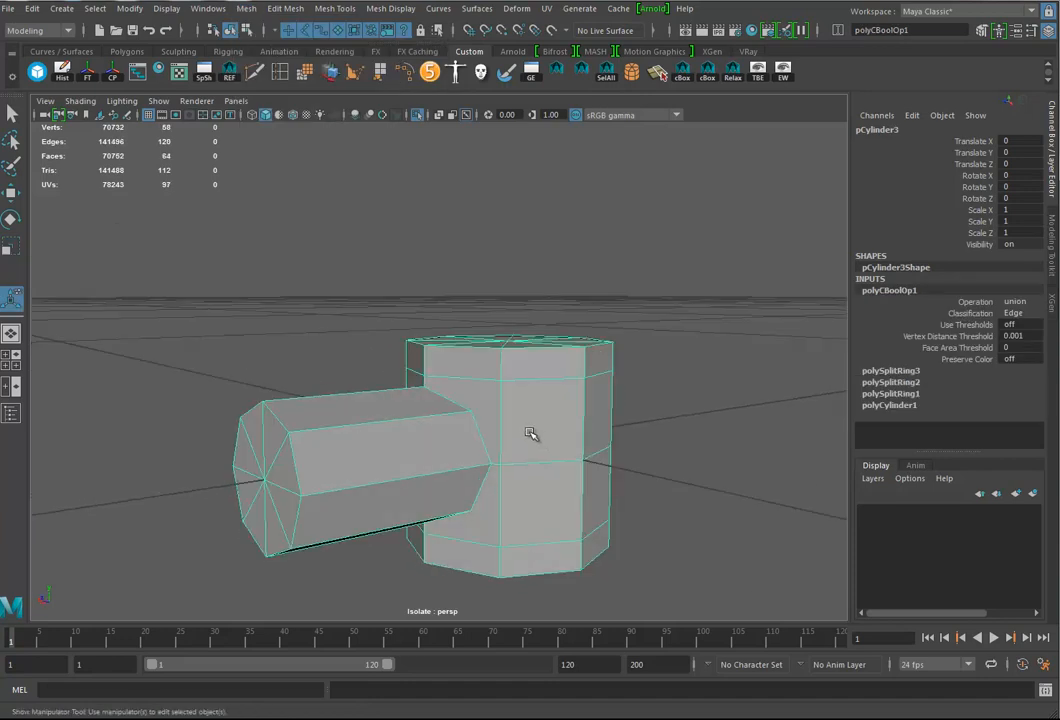
Delete the joined mesh's construction history, check its shape in smooth preview and return to the unsmoothed display
key("alt+shift+d")
left_click_drag(538, 441, 476, 378, "alt")
key("3")
mouse_move(496, 457)
left_mouse_down("alt")
mouse_move(497, 480)
mouse_move(646, 476)
mouse_move(686, 429)
mouse_move(634, 391)
mouse_move(492, 417)
mouse_move(454, 462)
mouse_move(497, 466)
left_mouse_up("alt")
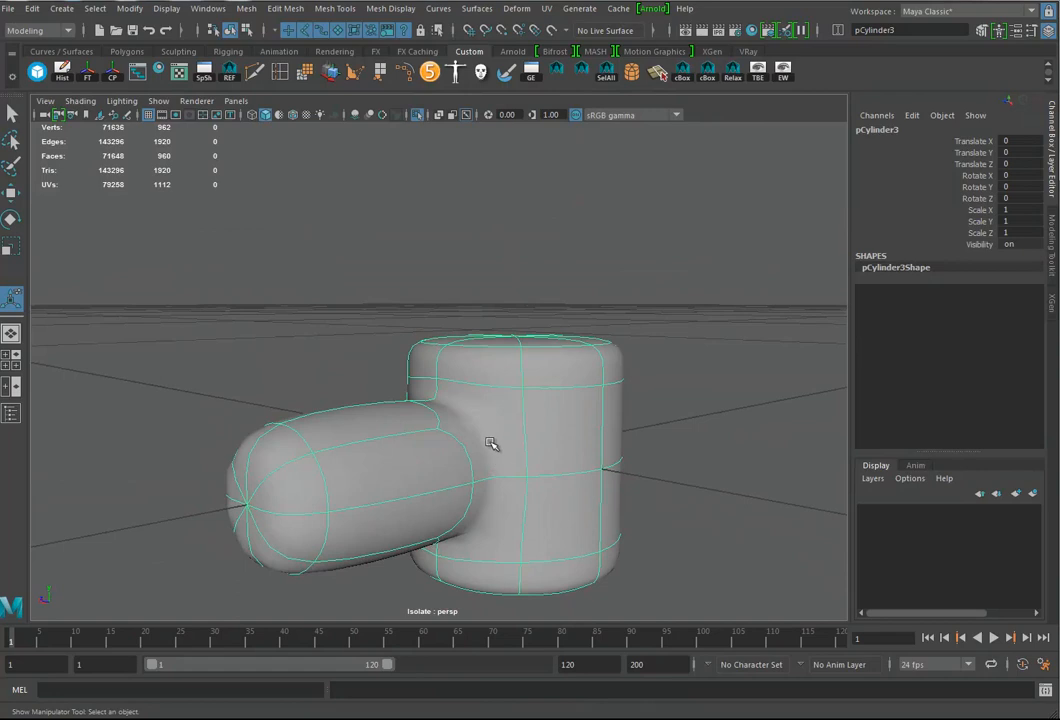
key("1")
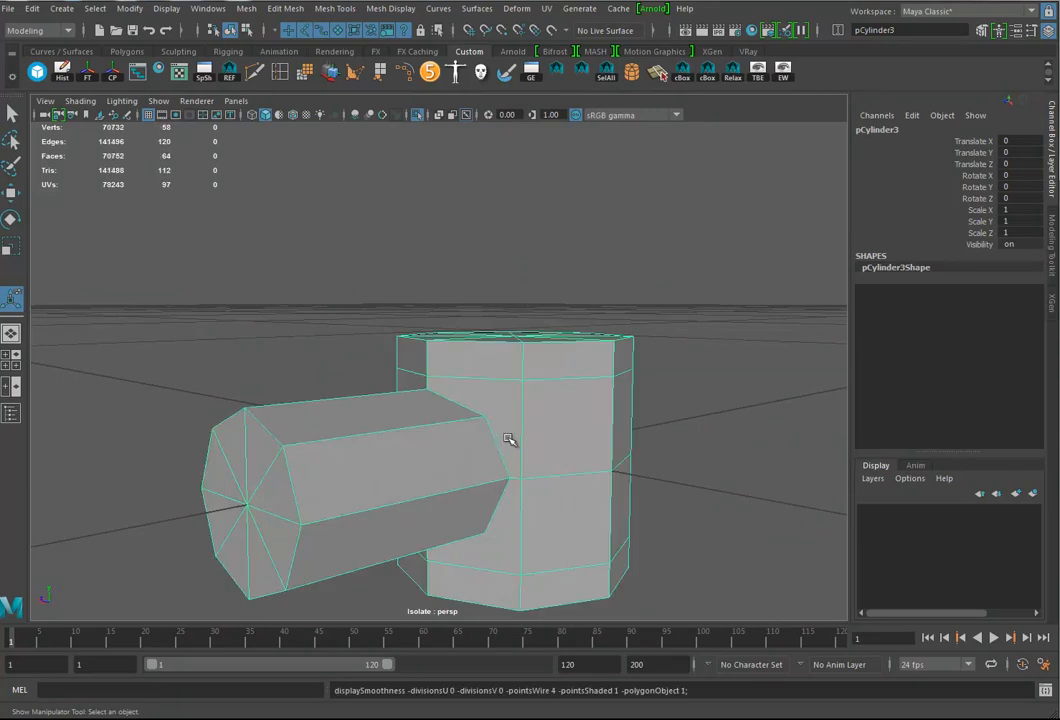
Triangulate the four irregular faces surrounding the side cylinder's intersection on the upright cylinder, and convert the result to quads
left_click_drag(506, 440, 549, 407, "alt")
right_click_drag(530, 350, 534, 396)
left_click(523, 406)
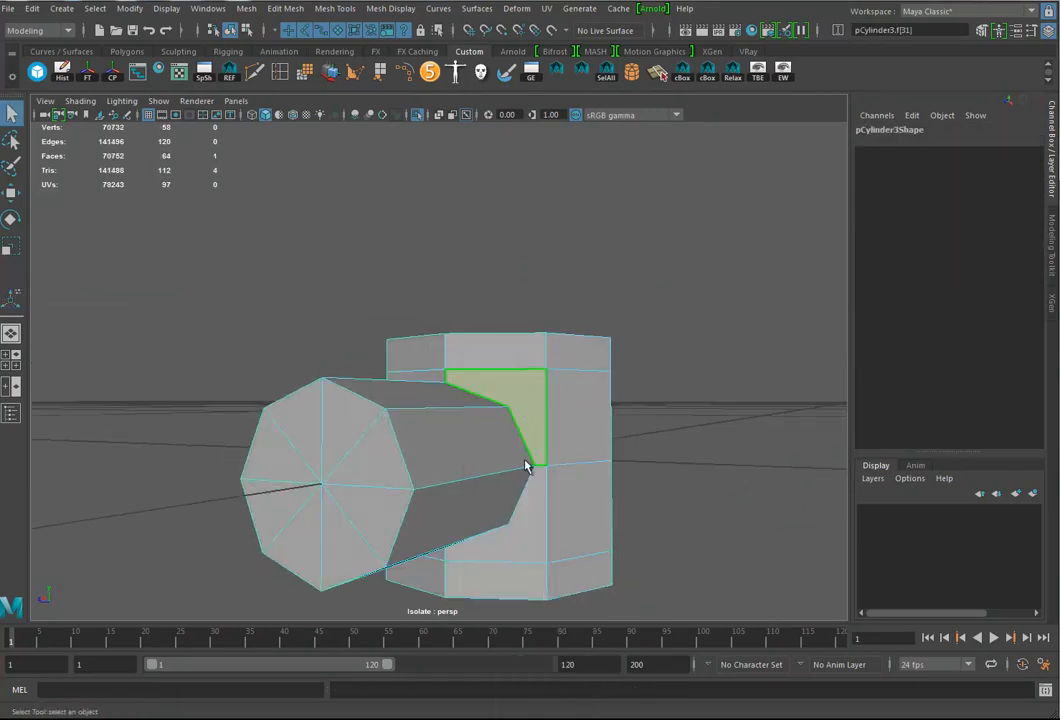
left_click_drag(523, 410, 547, 516, "alt")
left_click(530, 525, "shift")
left_click_drag(442, 551, 506, 568, "alt")
left_click(432, 538, "shift")
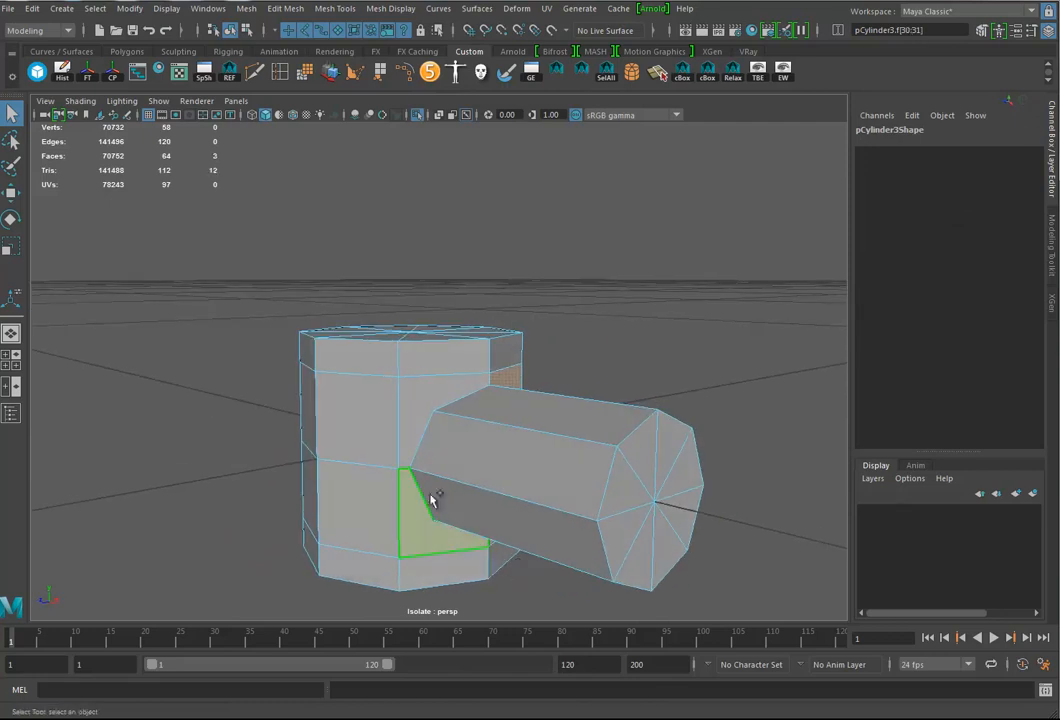
left_click(433, 407, "shift")
left_click(247, 9)
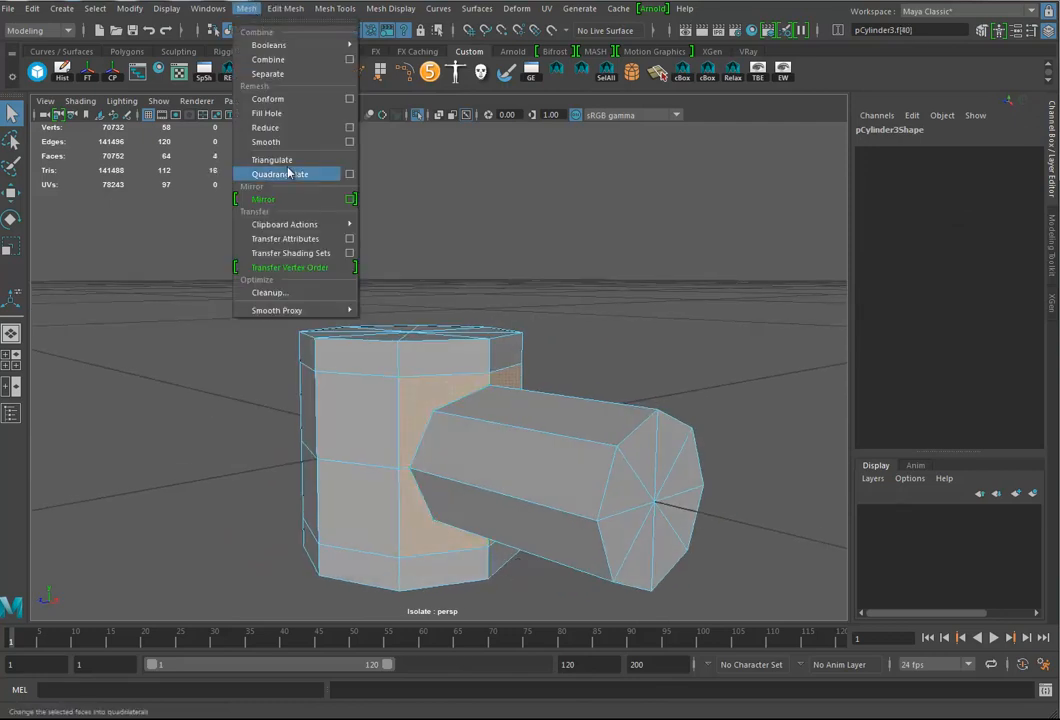
left_click(270, 160)
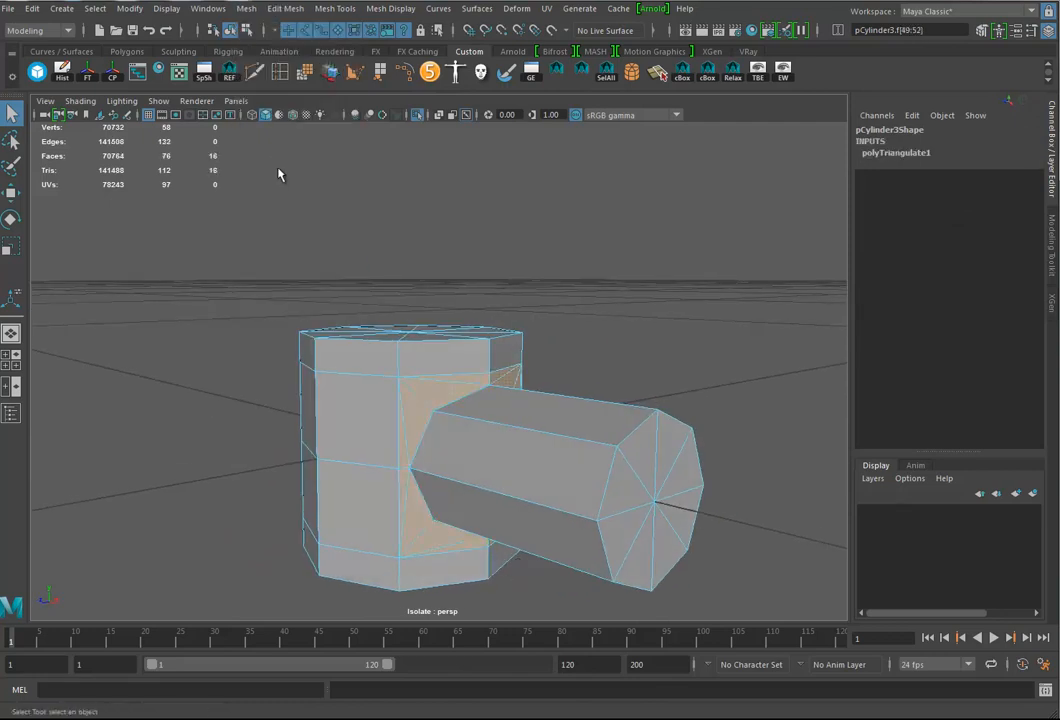
left_click(247, 9)
left_click(280, 179)
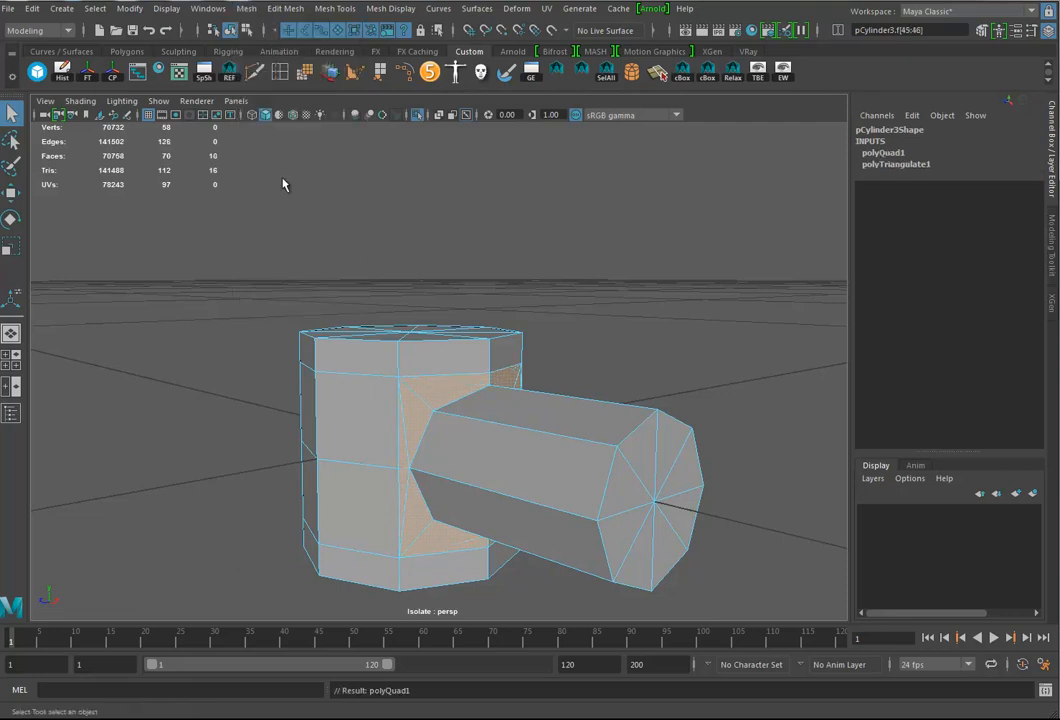
Spin the upper diagonal edge beside the joint backward to an offset of -3 and delete the lower diagonal edge
left_click_drag(466, 405, 343, 393, "alt")
right_click_drag(373, 415, 499, 436, "alt")
middle_click_drag(499, 436, 443, 358, "alt")
right_click_drag(500, 378, 502, 310)
left_click(514, 386)
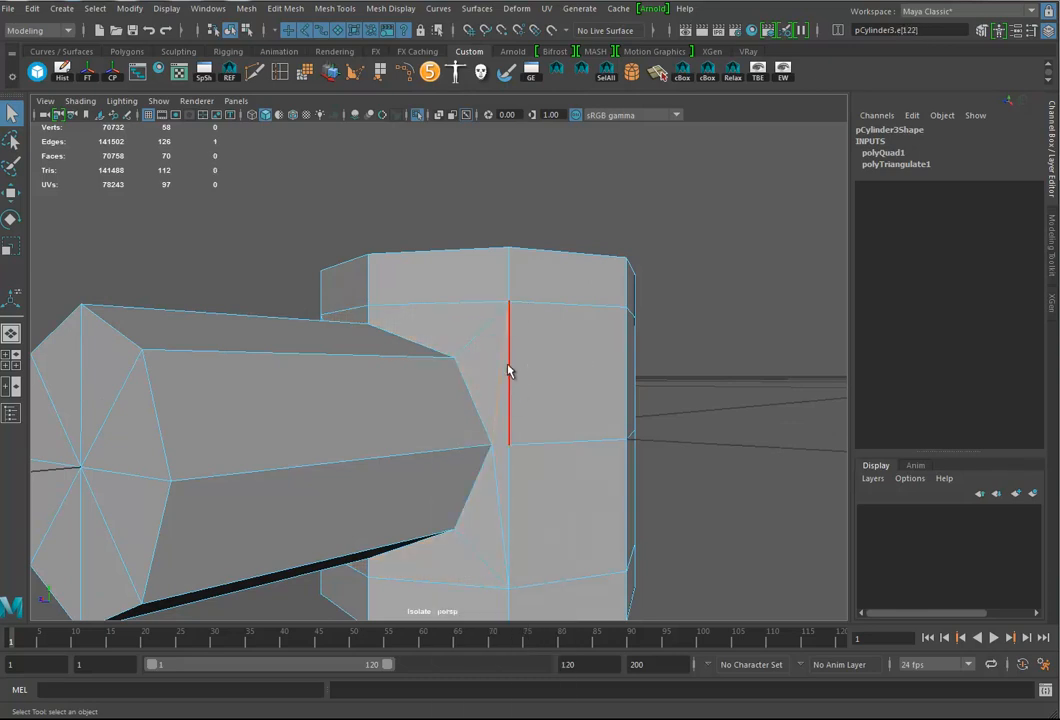
left_click(293, 10)
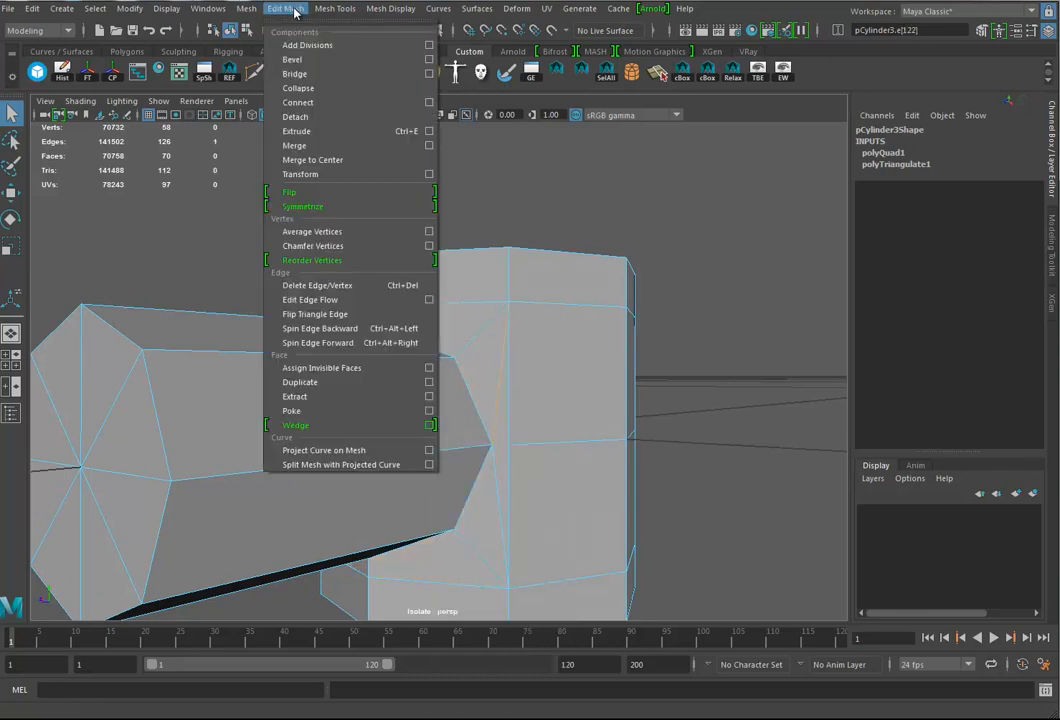
left_click(376, 331)
key("g")
key("g")
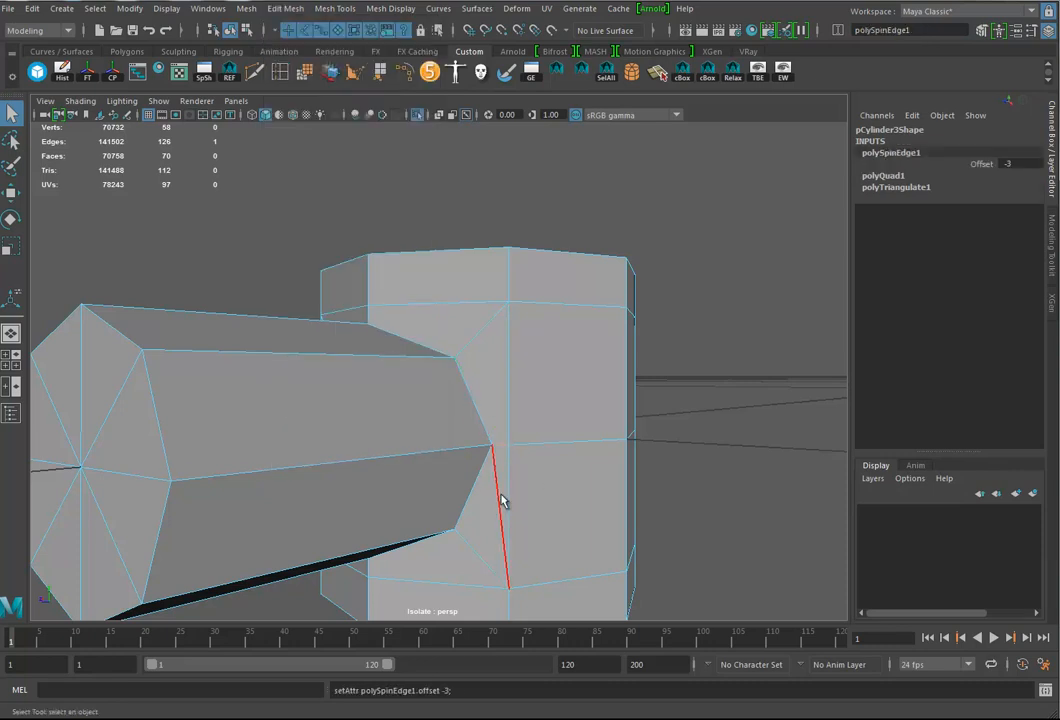
left_click(498, 496)
key("Delete")
Spin the upper diagonal edge on the joint's opposite side backward, delete the lower diagonal edge, and check the smooth preview
left_click_drag(374, 429, 416, 465, "alt")
left_click(412, 449)
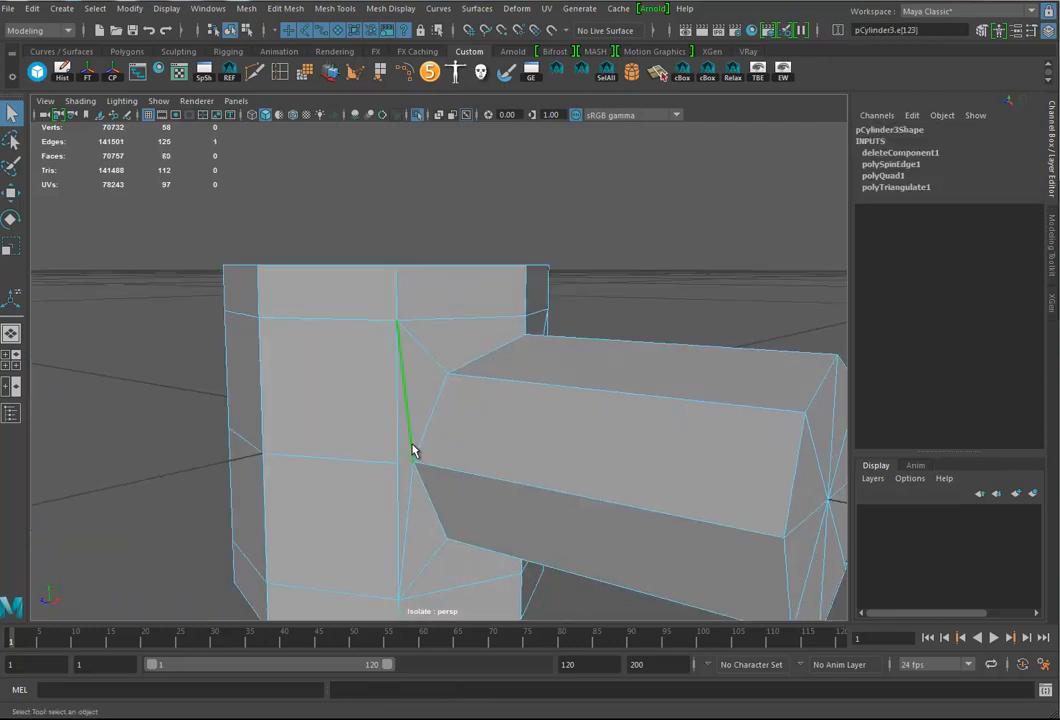
key("ctrl+alt+Left")
key("ctrl+alt+Left")
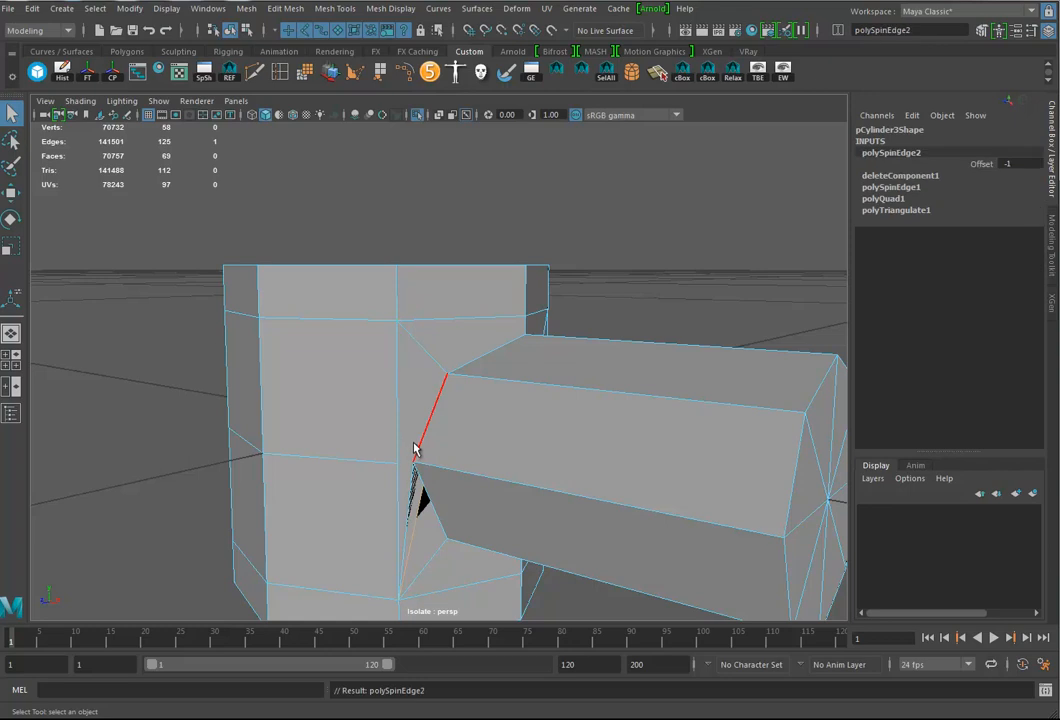
left_click(398, 509)
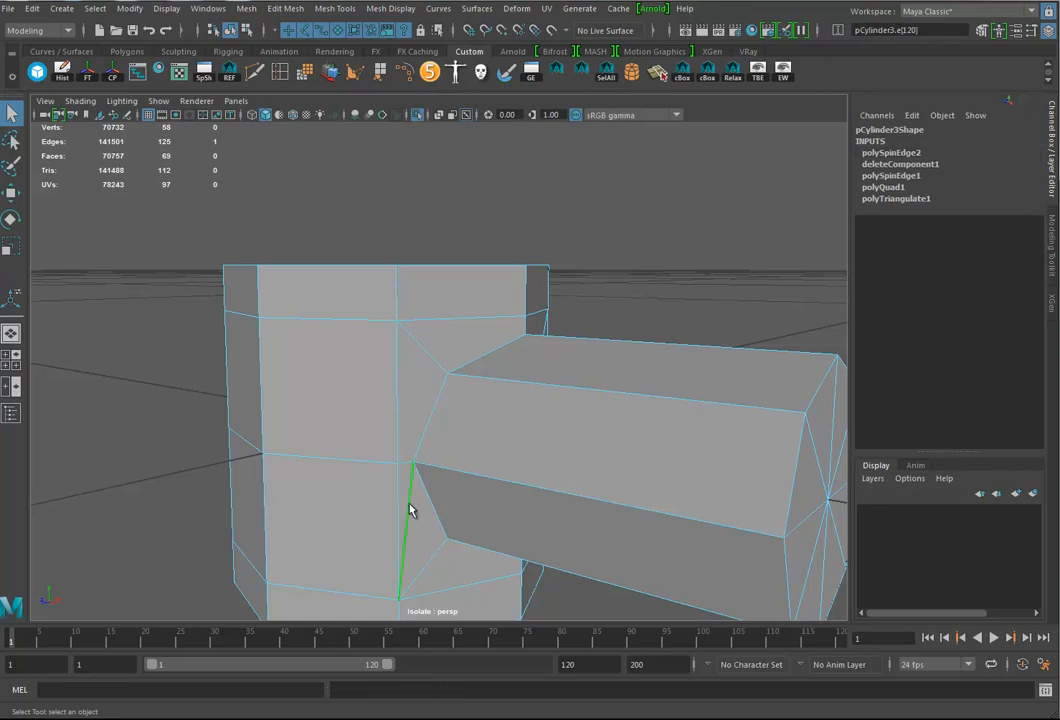
key("Delete")
scroll(569, 471, "down", 5)
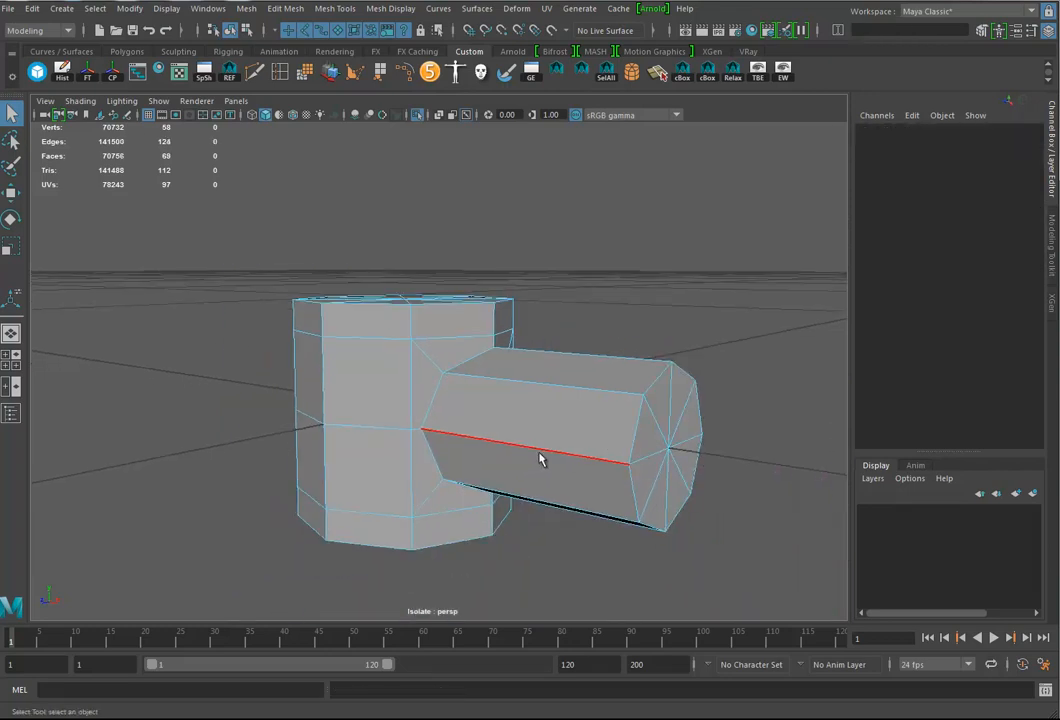
key("3")
left_click_drag(480, 481, 309, 489, "alt")
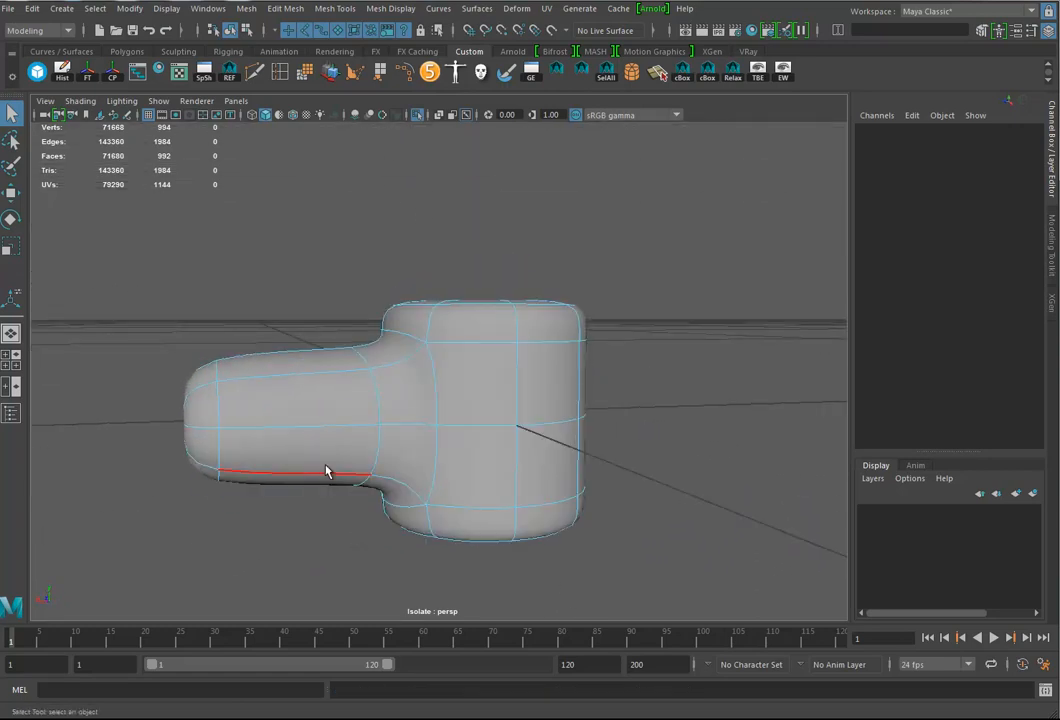
key("1")
Delete every other spoke edge on the end cap of the side cylinder, leaving four quads
left_click_drag(390, 414, 454, 402, "alt")
right_click_drag(452, 400, 440, 405)
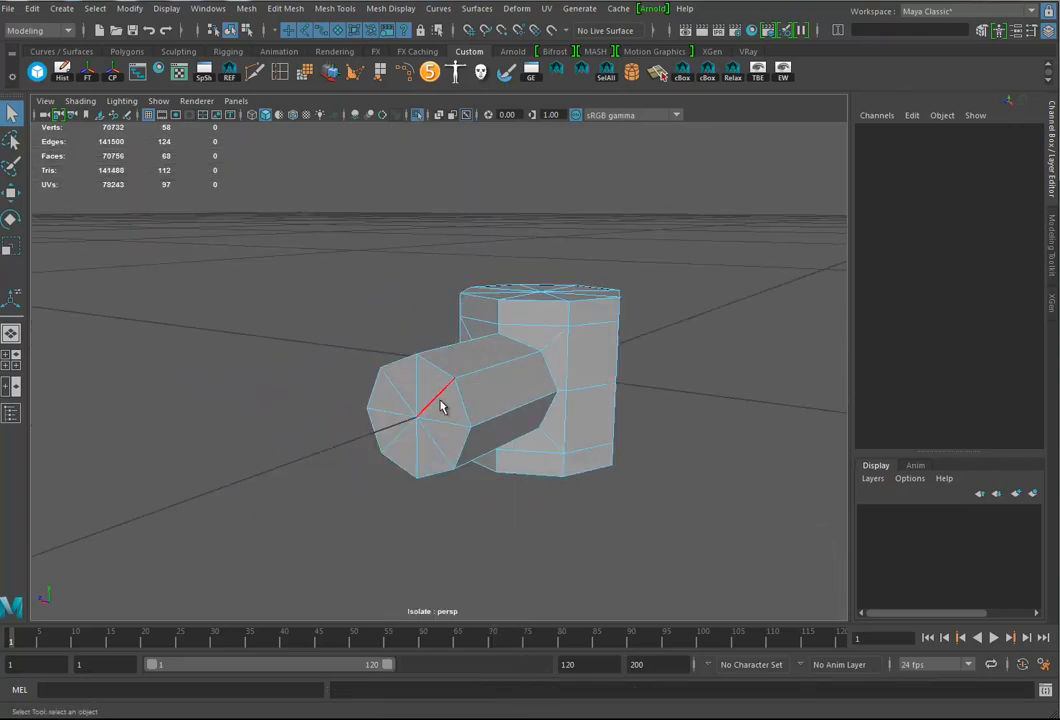
left_click(437, 398)
left_click(403, 432, "shift")
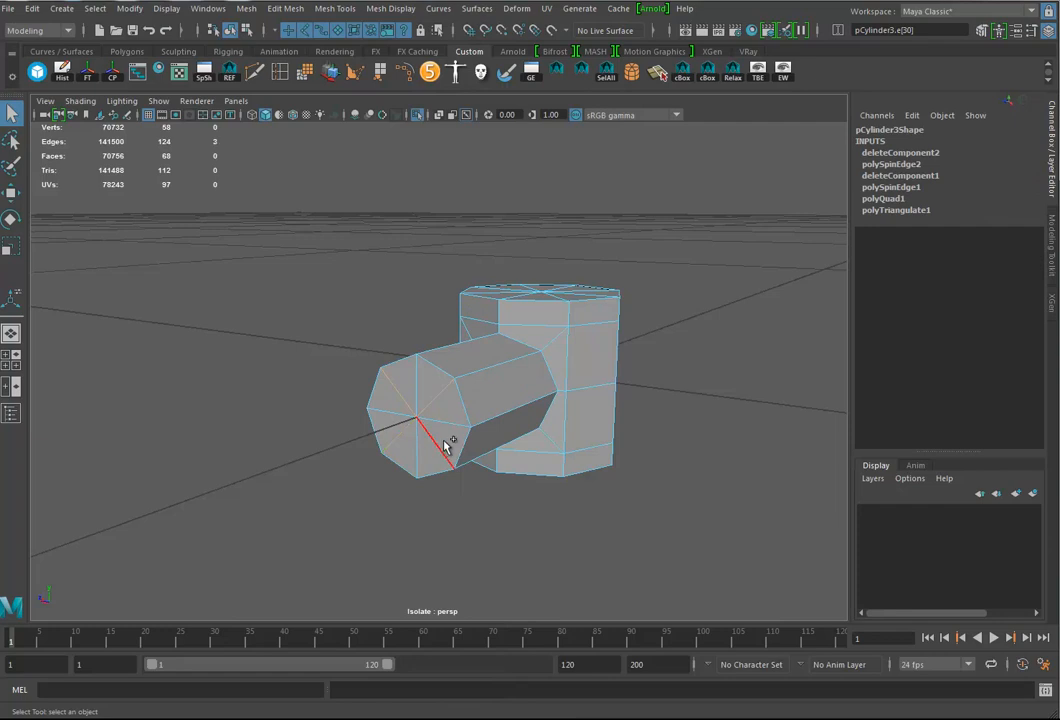
key("Delete")
Delete every other spoke edge on both the top and bottom caps of the upright cylinder
mouse_move(466, 421)
left_mouse_down("alt")
mouse_move(554, 428)
mouse_move(541, 443)
mouse_move(476, 403)
mouse_move(464, 429)
mouse_move(487, 360)
mouse_move(463, 407)
left_mouse_up("alt")
left_click(535, 397)
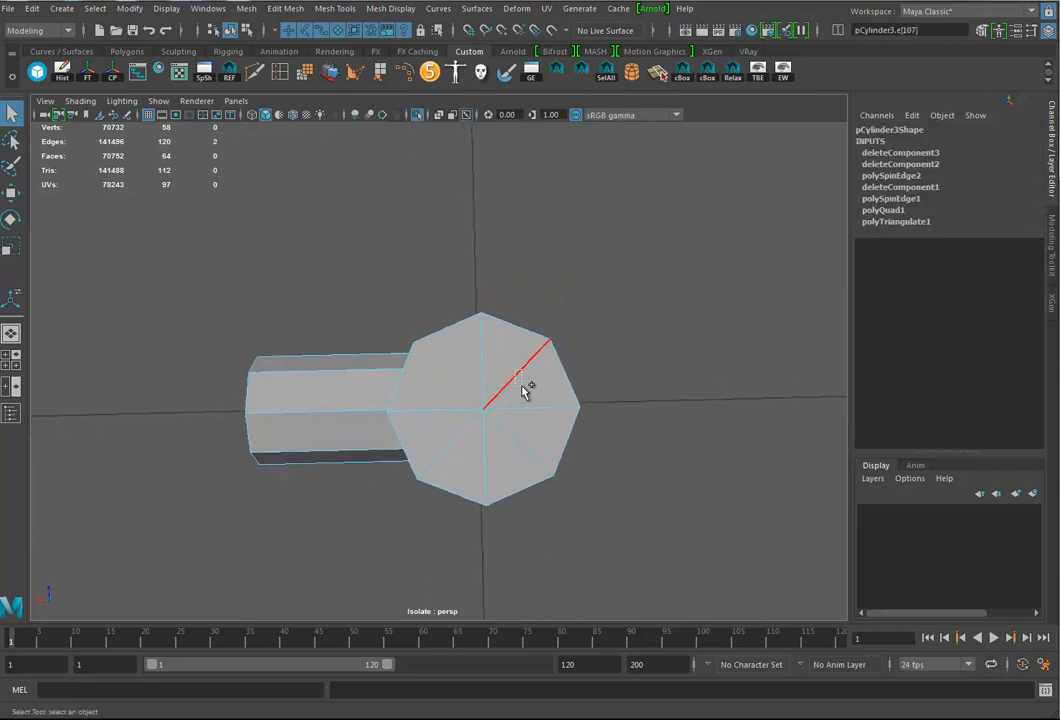
key("ctrl+alt+Right")
key("ctrl+alt+Right")
left_click_drag(473, 438, 549, 303, "alt")
left_click(465, 373)
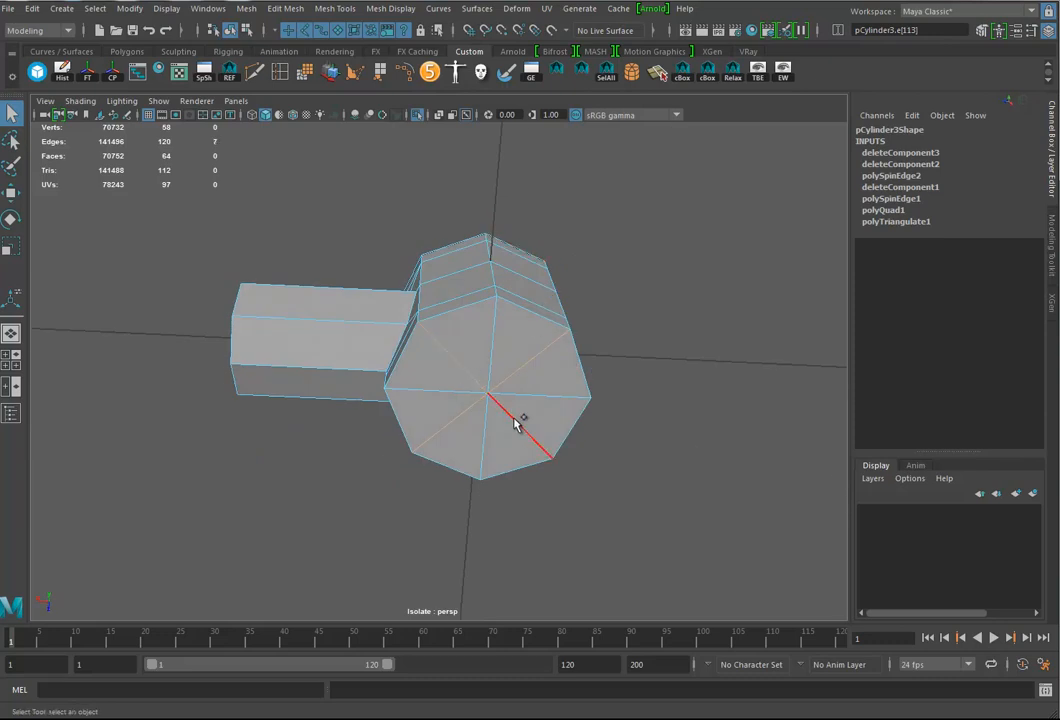
left_click_drag(518, 427, 632, 435, "alt")
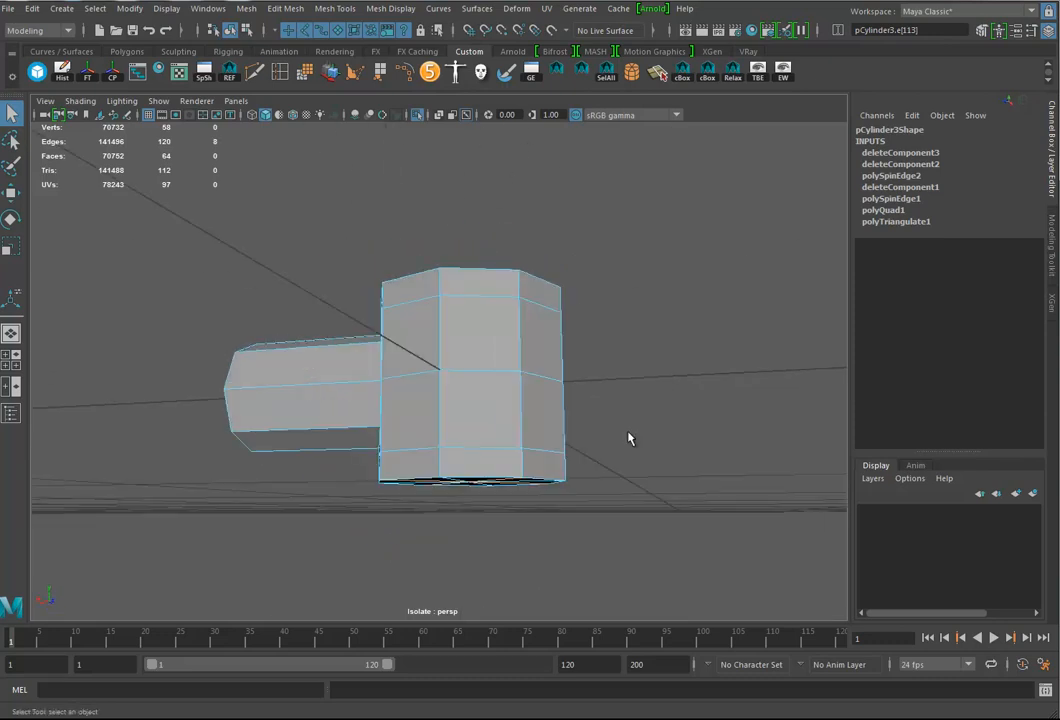
key("Delete")
Extrude the four top cap faces of the upright cylinder and scale them outward uniformly to about 1.733
left_click(482, 295)
left_click_drag(480, 317, 532, 381, "alt")
right_click_drag(529, 350, 527, 388)
left_click(524, 386)
left_click(453, 384, "shift")
left_click(441, 332, "shift")
left_click(530, 334, "shift")
scroll(537, 350, "down", 3)
left_click_drag(549, 435, 565, 421, "alt")
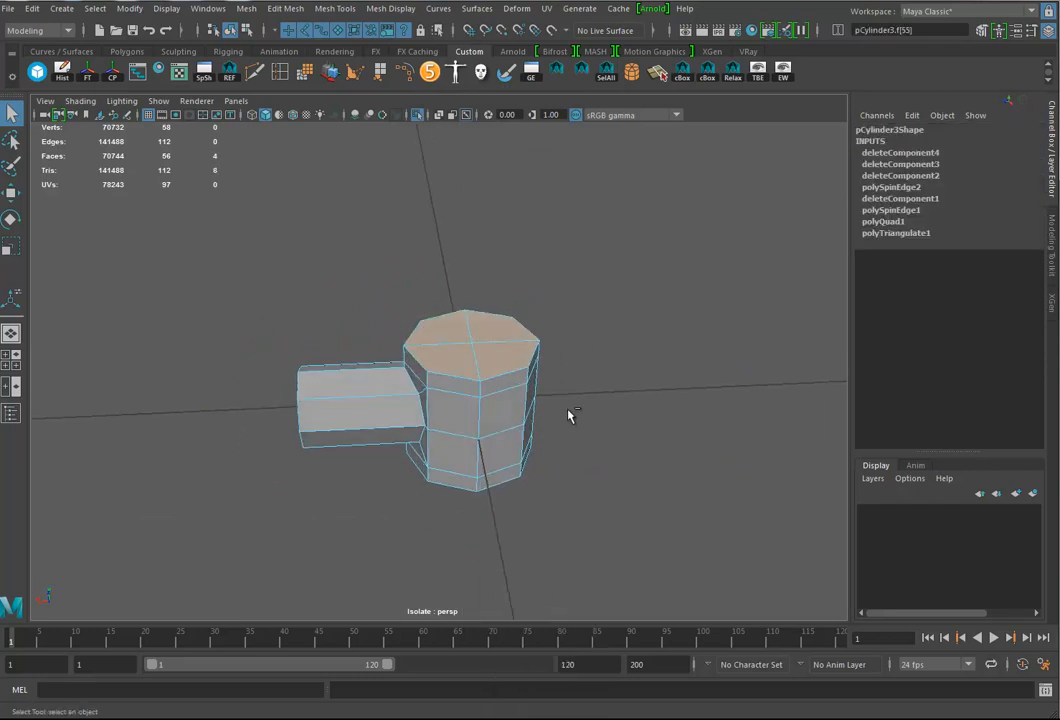
key("ctrl+e")
left_click(535, 273)
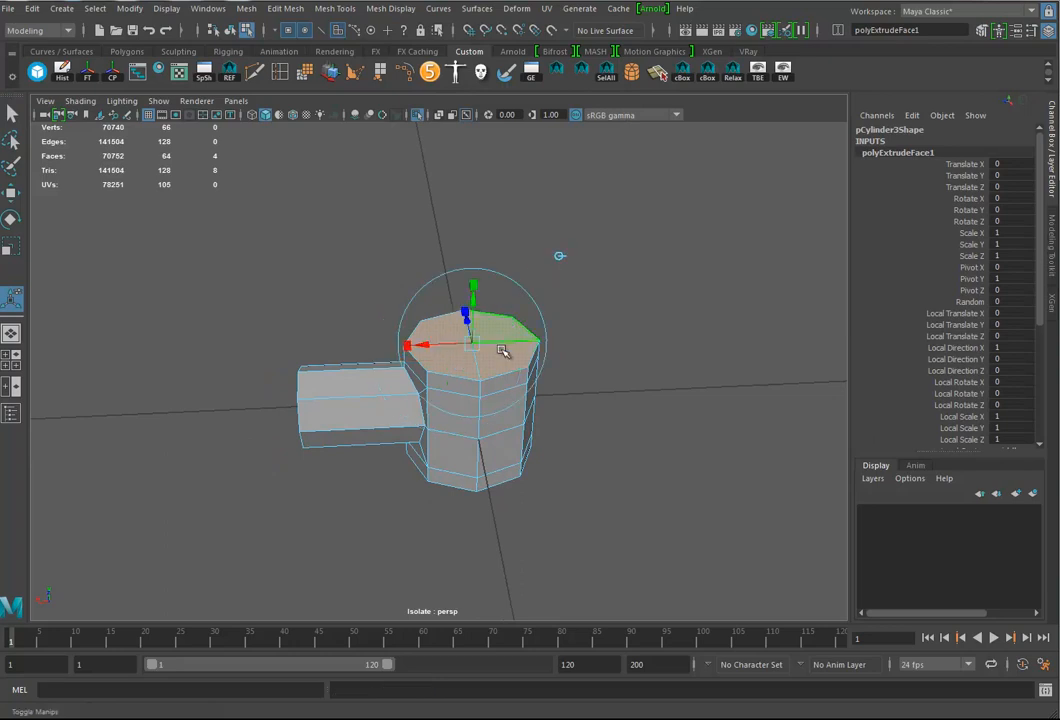
left_click_drag(471, 343, 502, 345)
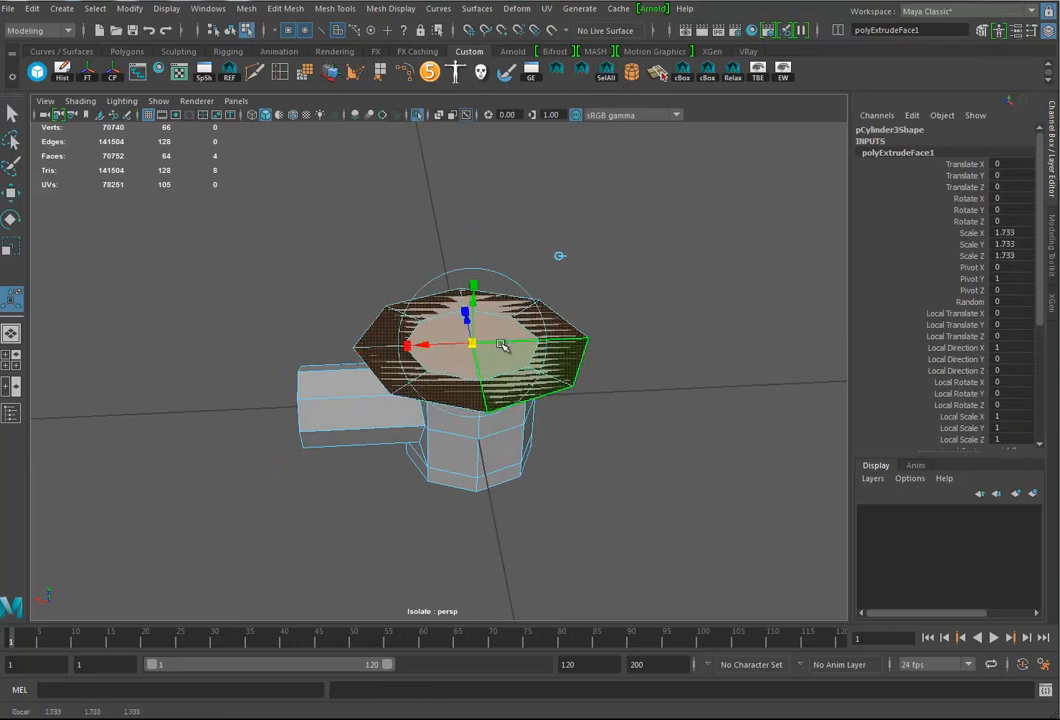
Extrude the widened cap faces again and pull them far upward to form a tall piston shaft
key("ctrl+e")
left_click_drag(430, 330, 435, 227)
right_click_drag(523, 275, 385, 307, "alt")
left_click_drag(385, 307, 430, 340, "alt")
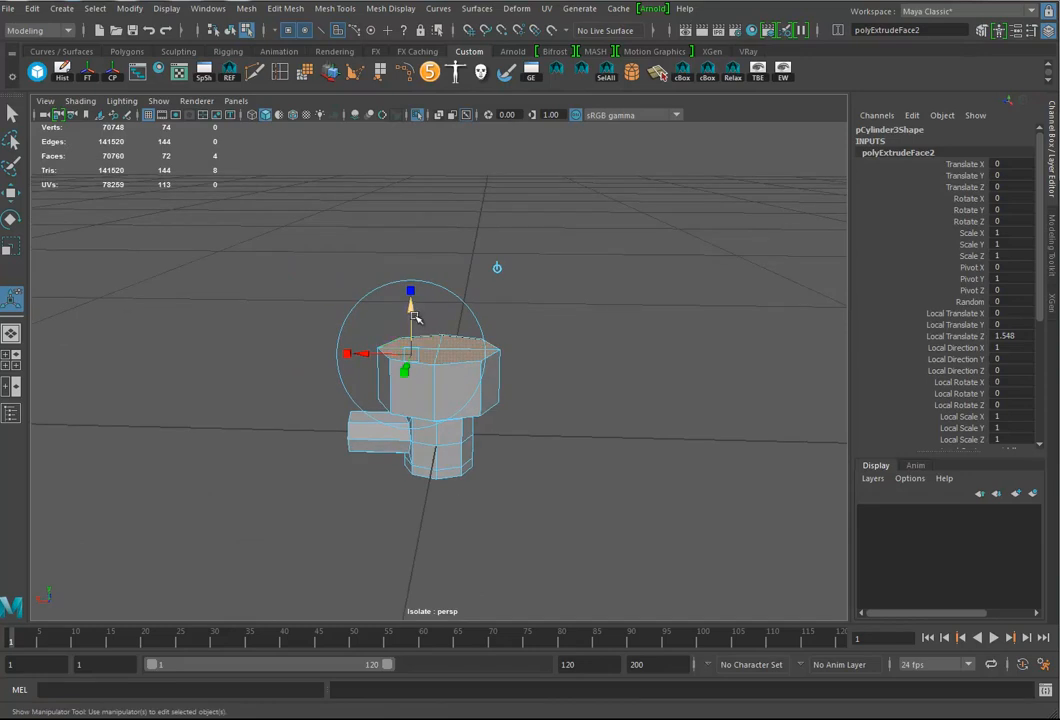
left_click_drag(417, 318, 414, 161)
right_click_drag(513, 383, 389, 361, "alt")
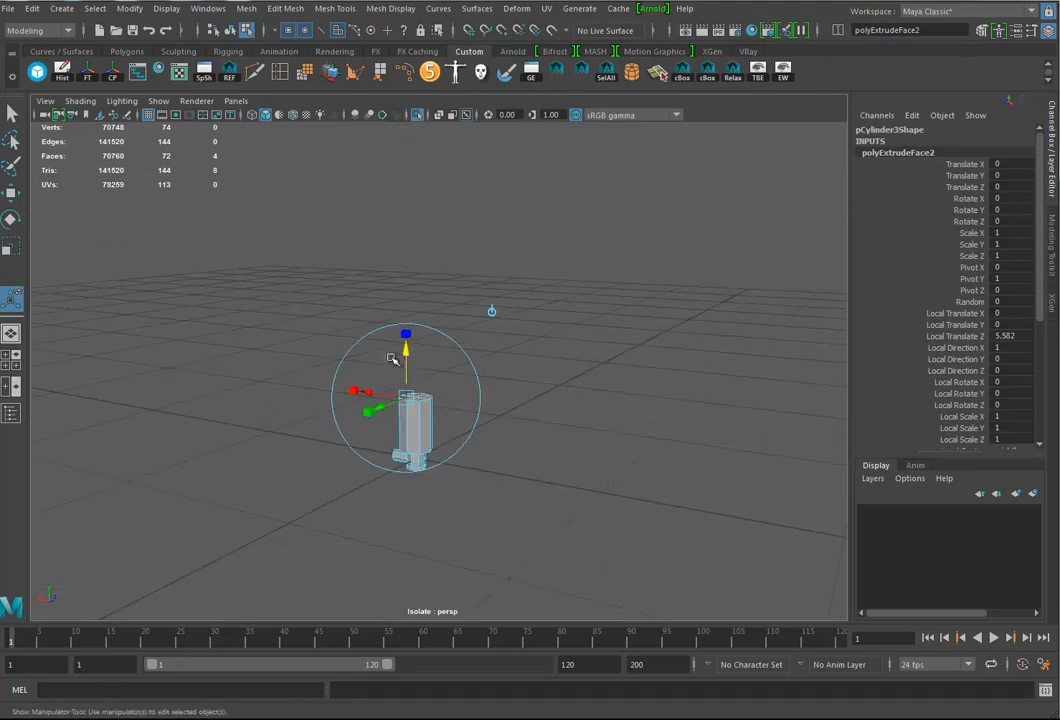
left_click_drag(407, 357, 409, 205)
right_click_drag(376, 300, 220, 369, "alt")
middle_click_drag(345, 376, 350, 442, "alt")
left_click_drag(350, 442, 398, 440, "alt")
left_click_drag(419, 336, 424, 212)
left_click_drag(406, 395, 454, 400, "alt")
Return to object mode and delete the extruded mesh's construction history
right_click_drag(440, 350, 508, 330)
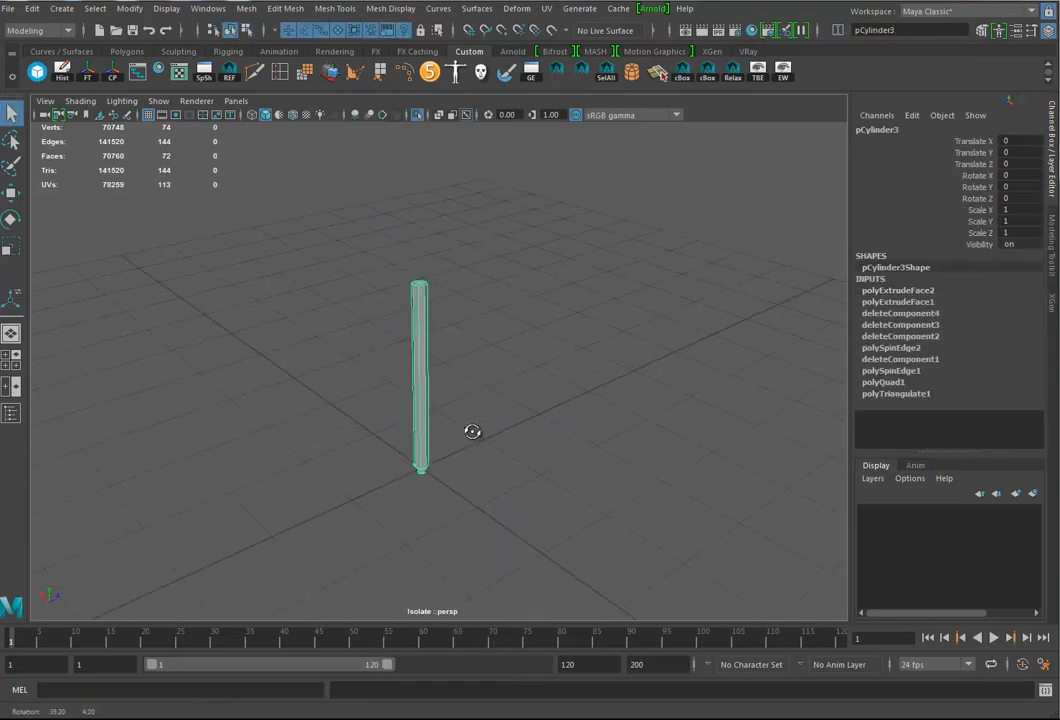
left_click(14, 196)
left_click_drag(407, 507, 430, 474, "alt")
right_click_drag(430, 474, 615, 567, "alt")
middle_click_drag(486, 590, 466, 412, "alt")
left_click_drag(466, 412, 590, 455, "alt")
right_click_drag(454, 459, 351, 467, "alt")
right_click_drag(502, 446, 365, 415, "alt")
middle_click_drag(500, 385, 487, 509, "alt")
left_click_drag(487, 509, 489, 492, "alt")
key("alt+shift+d")
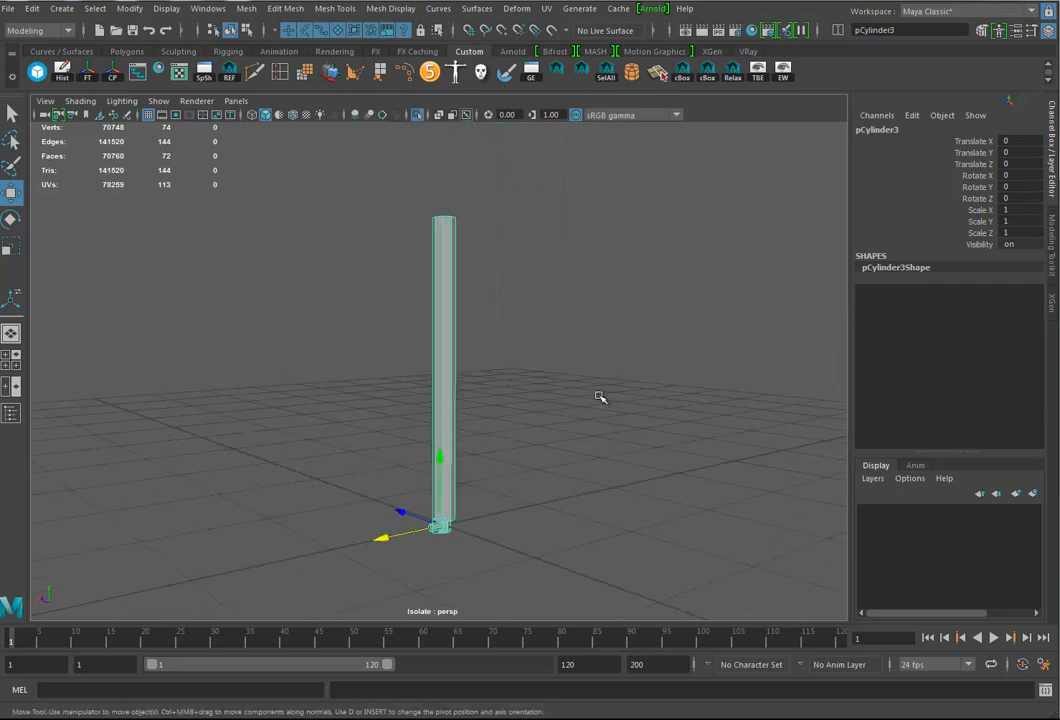
Rename the mesh to Piston01
left_click_drag(633, 387, 605, 432, "alt")
left_click(878, 129)
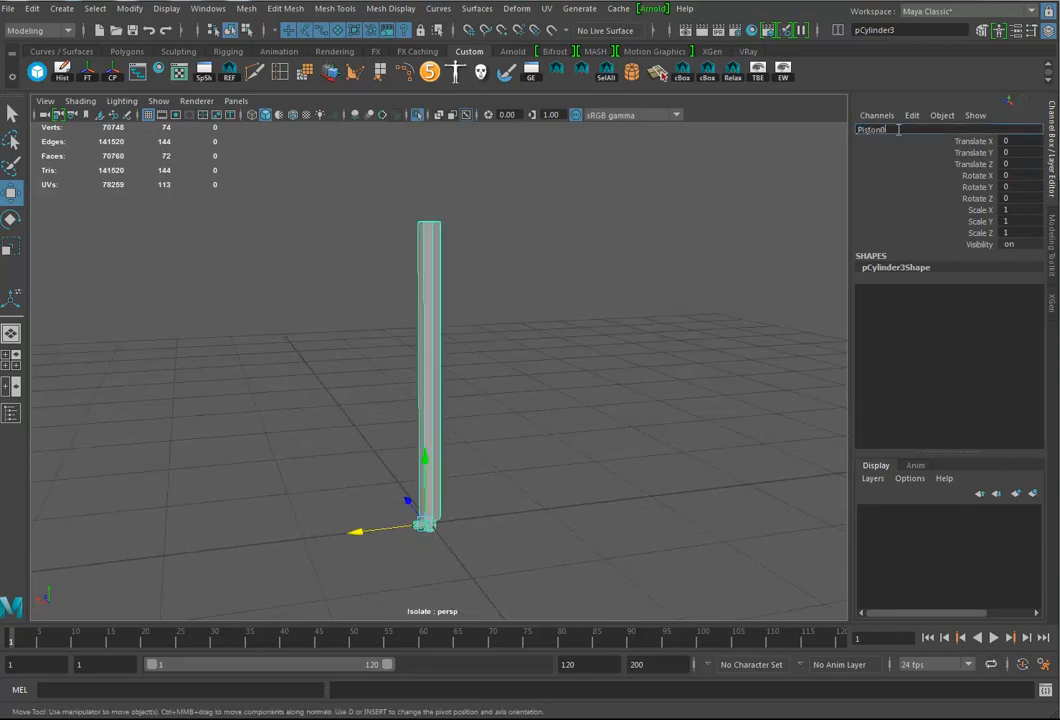
key("Return")
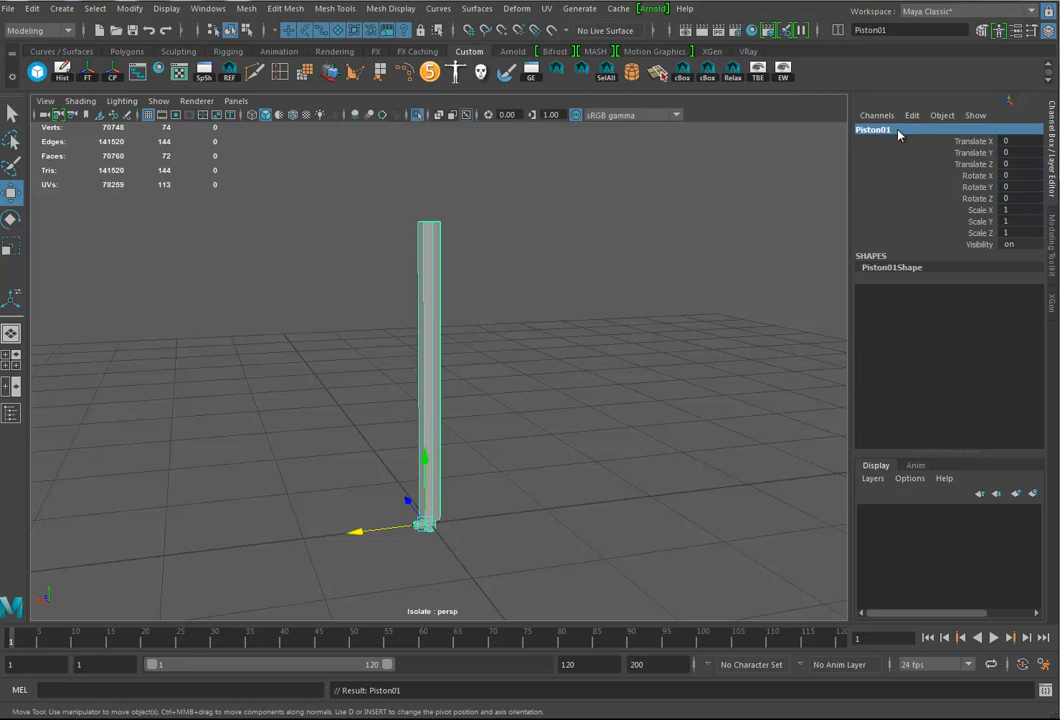
Show the whole scene and move the piston beside the arm's base, at about X -299.8 and Y 250.1
left_click(418, 115)
right_click_drag(606, 412, 353, 443, "alt")
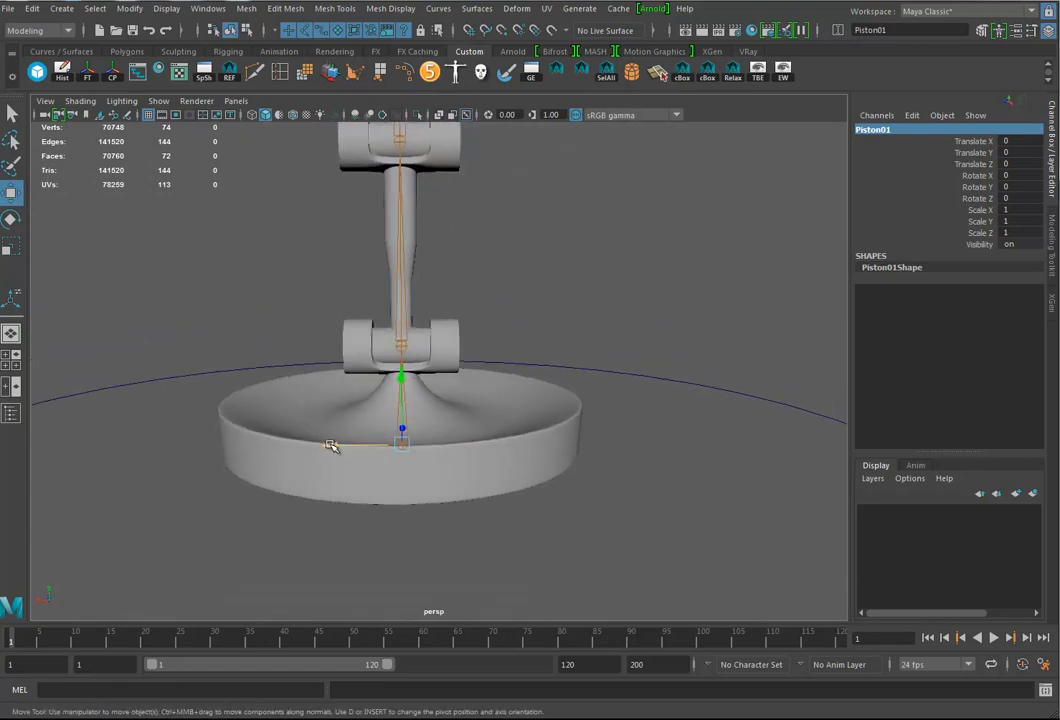
left_click_drag(331, 445, 497, 441)
left_click_drag(563, 372, 574, 234)
Scale the piston uniformly to about 29.96 so it suits the size of the arm
key("r")
left_click_drag(575, 307, 781, 308)
left_click_drag(660, 306, 608, 369, "alt")
right_click_drag(608, 369, 455, 428, "alt")
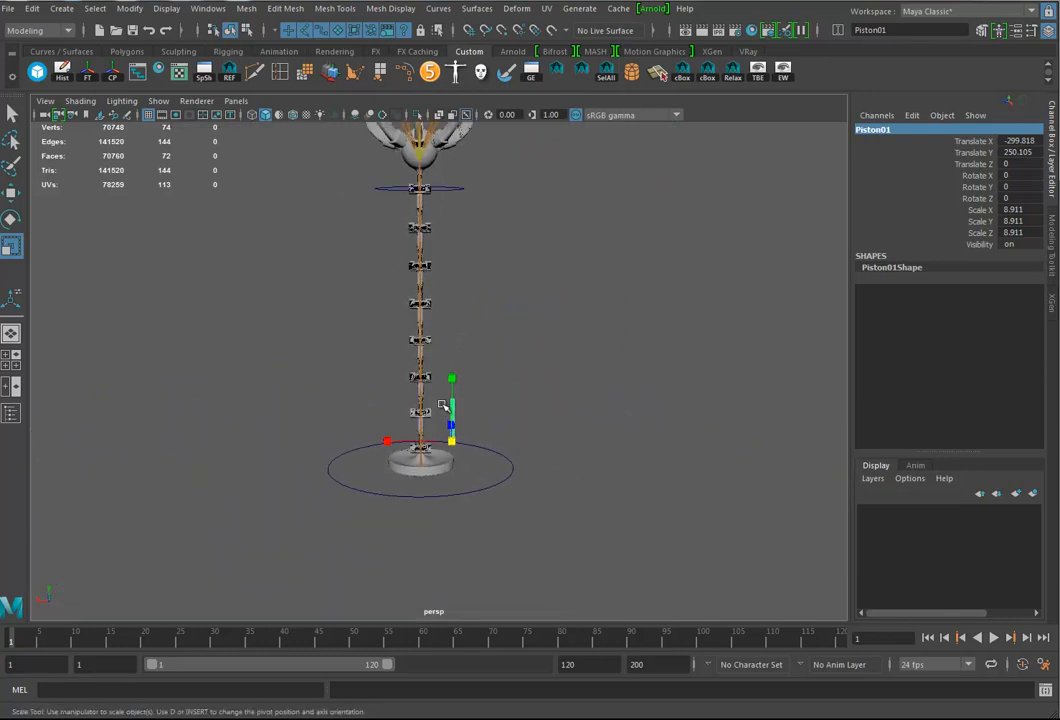
left_click_drag(464, 435, 560, 440)
scroll(422, 455, "up", 10)
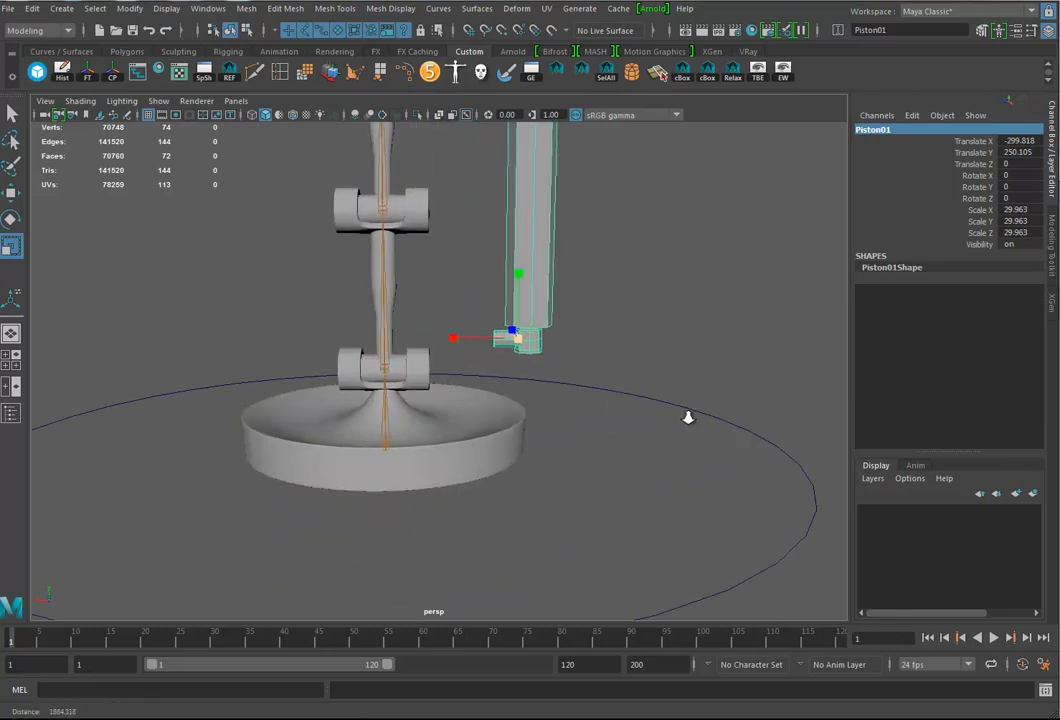
Isolate the piston with the Arm1 joint and snap the piston's height to that joint, at Y 180.612
left_click_drag(439, 429, 350, 357, "alt")
left_click_drag(446, 317, 395, 345, "alt")
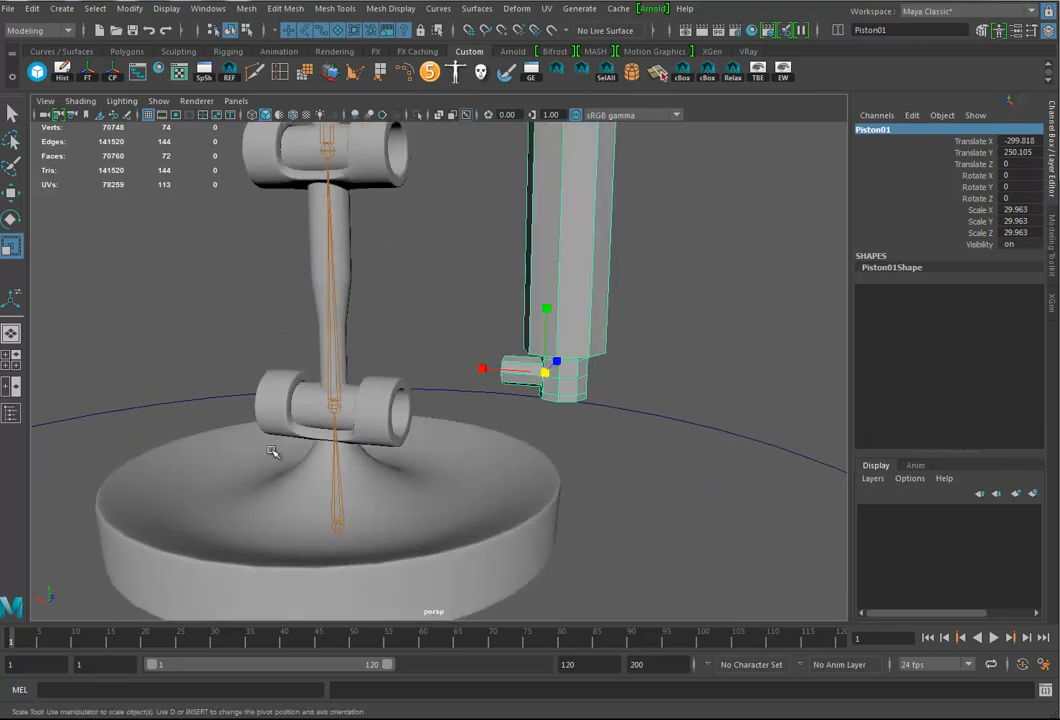
left_click(336, 377)
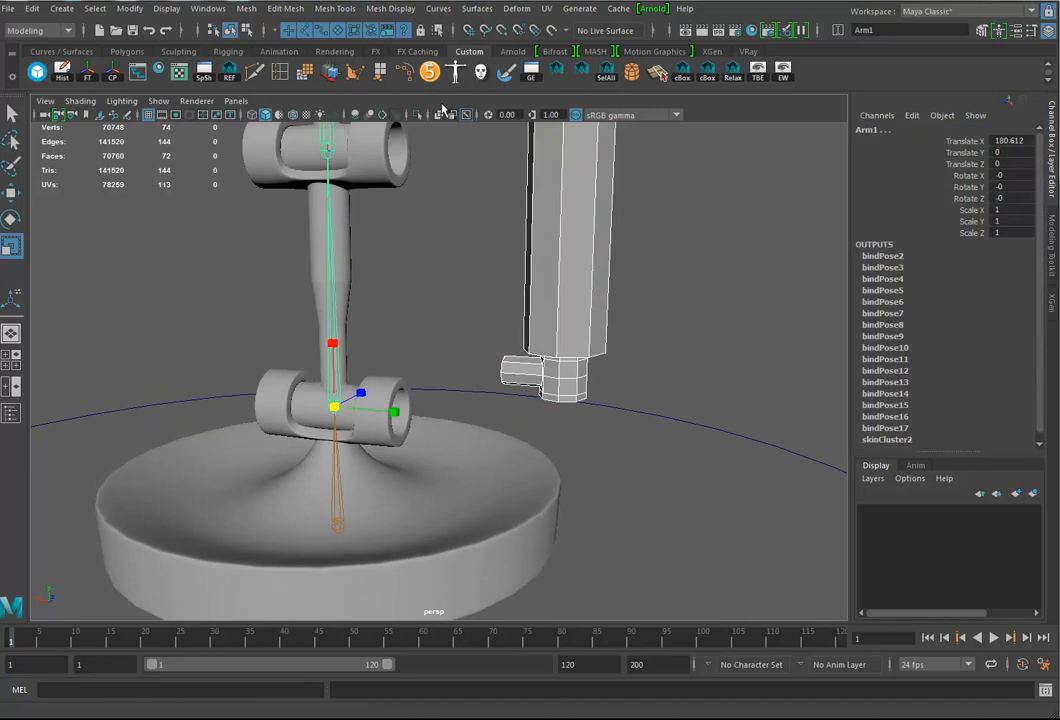
key("ctrl+1")
left_click_drag(453, 439, 540, 263, "alt")
left_click(612, 370)
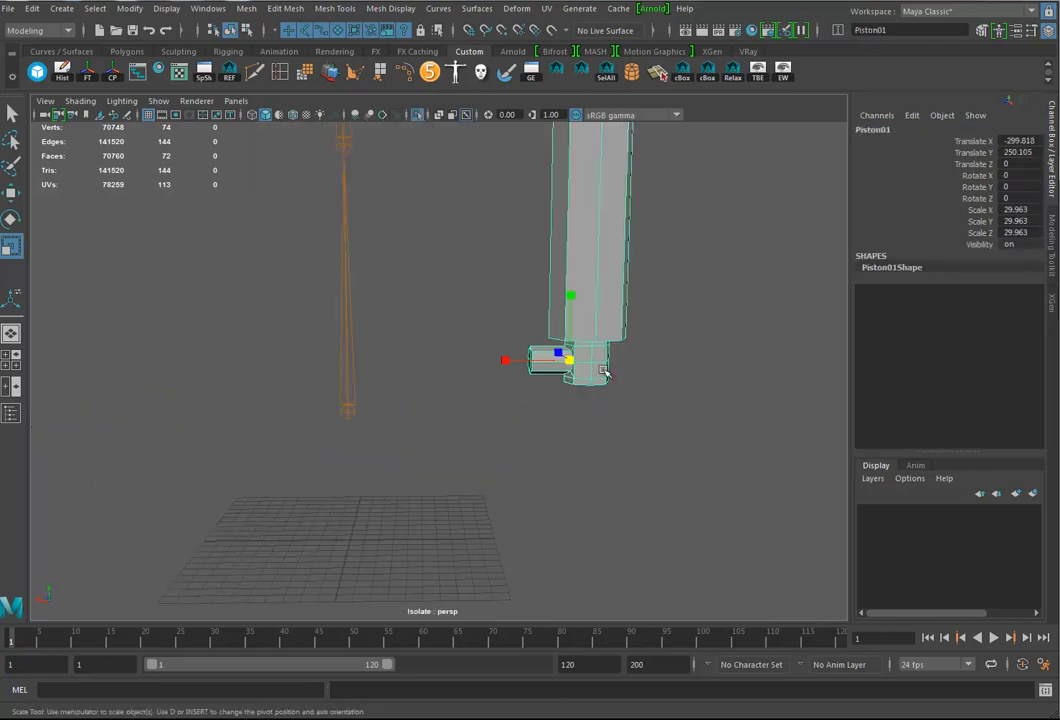
key("w")
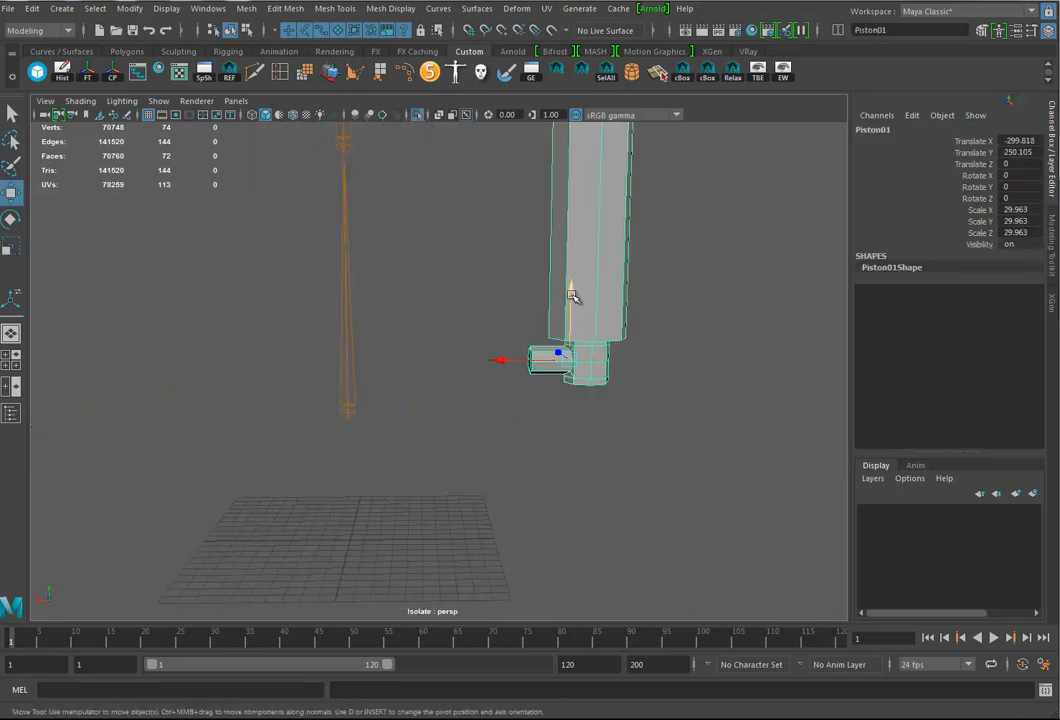
left_click_drag(570, 290, 565, 319)
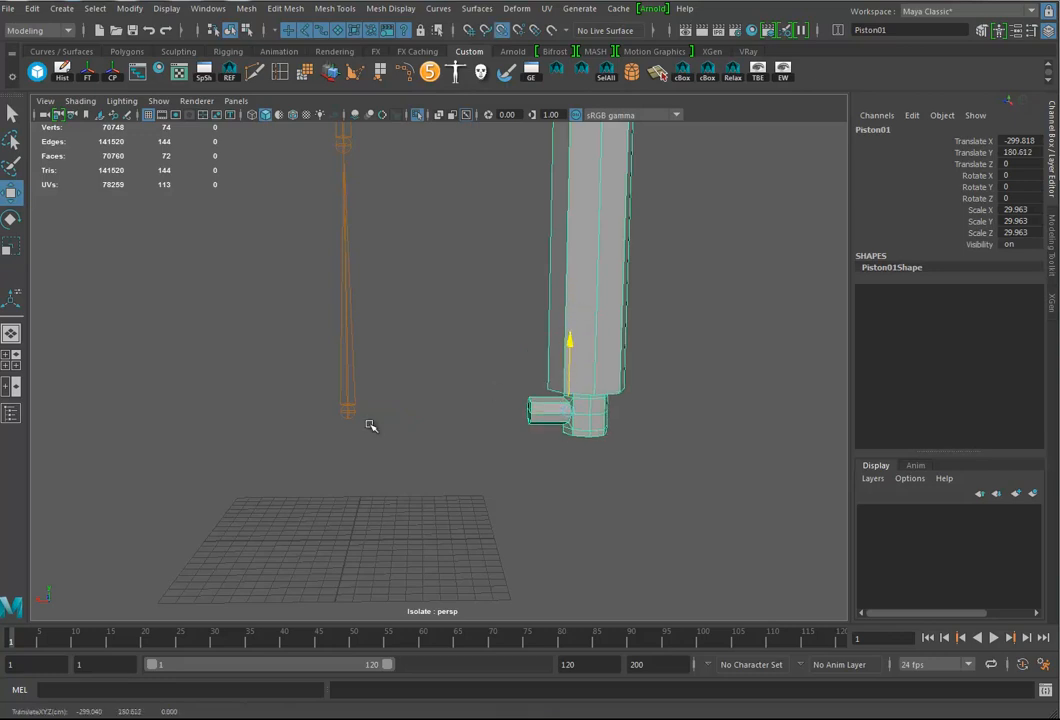
left_click_drag(630, 440, 637, 384, "alt")
right_click_drag(637, 384, 480, 290, "alt")
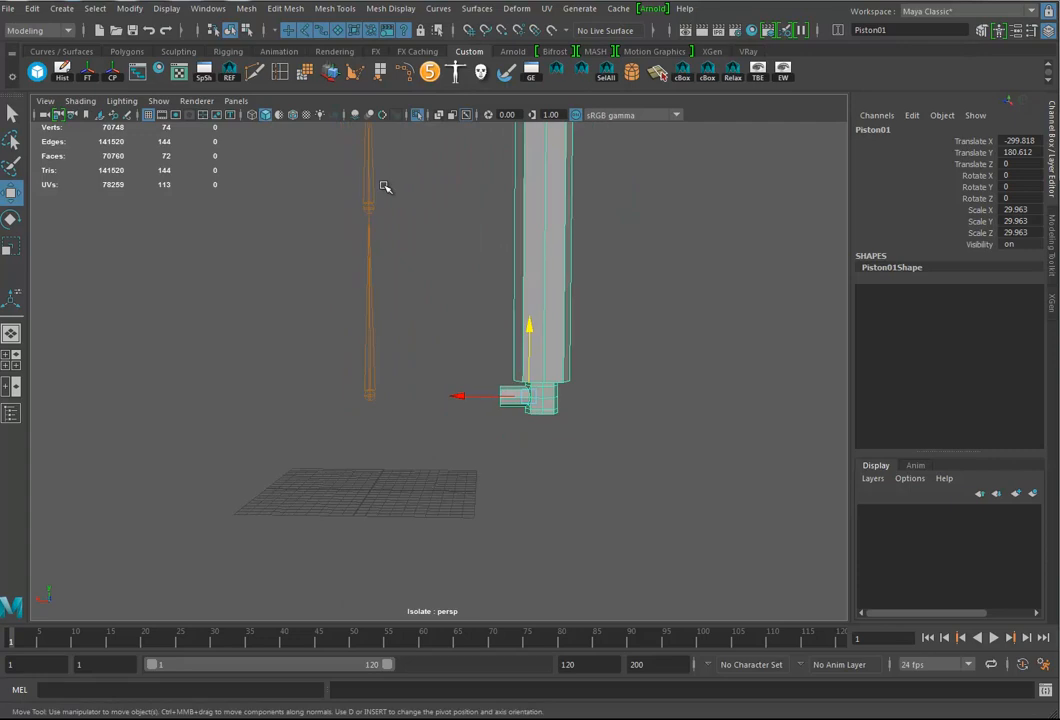
Leave isolation and move the piston sideways toward the arm's lowest hinge, to about X -213.07
left_click(418, 117)
left_click_drag(496, 400, 409, 417, "alt")
right_click_drag(433, 437, 540, 440, "alt")
left_click_drag(540, 440, 588, 452, "alt")
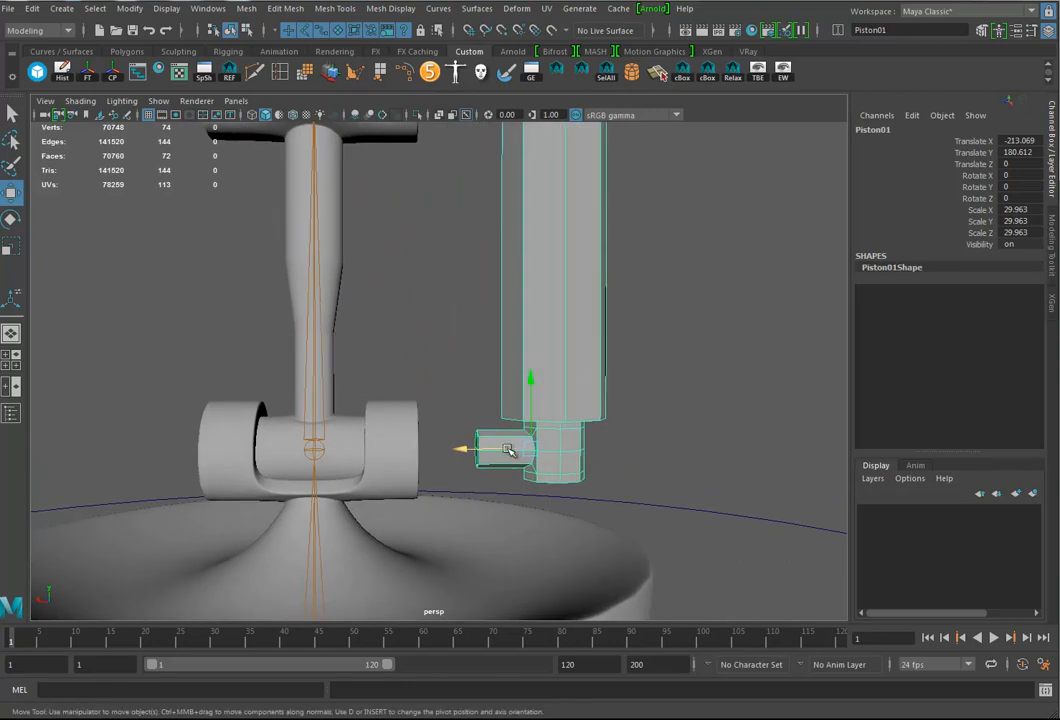
Extend the end vertices of the piston's side cylinder into the lowest hinge and return to object mode
left_click_drag(508, 447, 490, 440, "alt")
right_click_drag(487, 350, 438, 393)
left_click_drag(437, 393, 478, 473)
right_click_drag(350, 442, 211, 430, "alt")
middle_click_drag(460, 394, 468, 497, "alt")
left_click_drag(468, 497, 478, 530, "alt")
right_click_drag(530, 440, 440, 438, "alt")
middle_click_drag(478, 388, 458, 464, "alt")
mouse_move(445, 352)
right_mouse_down()
mouse_move(458, 334)
mouse_move(438, 360)
right_mouse_up()
Duplicate the piston and move the copy up to the arm's topmost hinge, at about Y 2612
left_click_drag(595, 442, 507, 446, "alt")
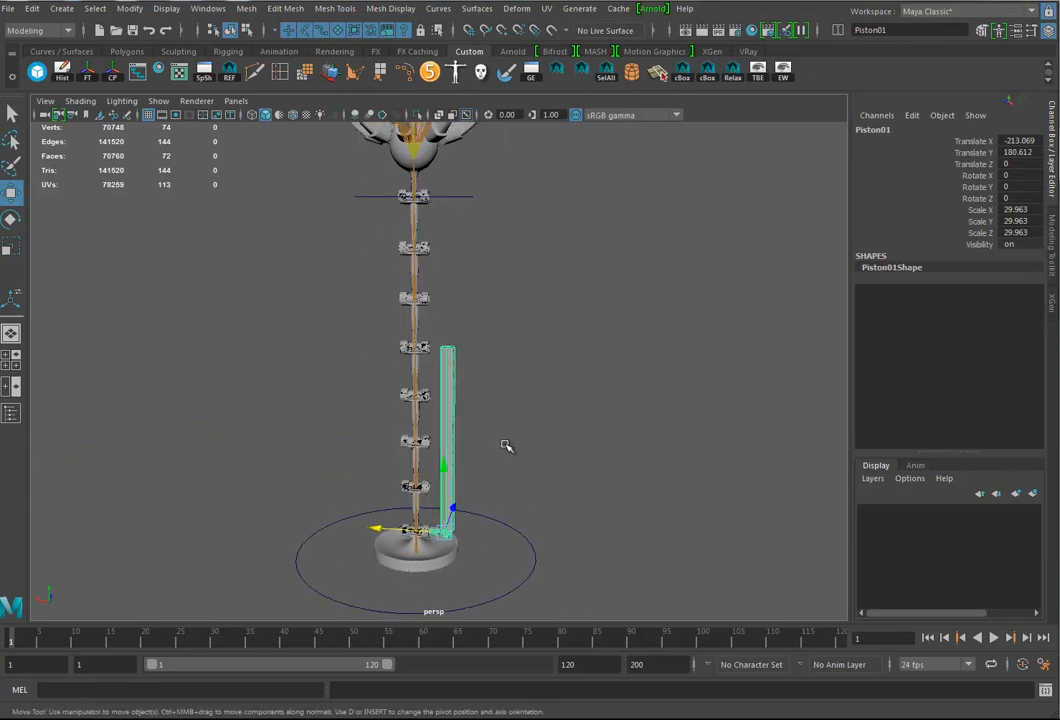
key("ctrl+d")
left_click_drag(452, 468, 461, 158)
key("f")
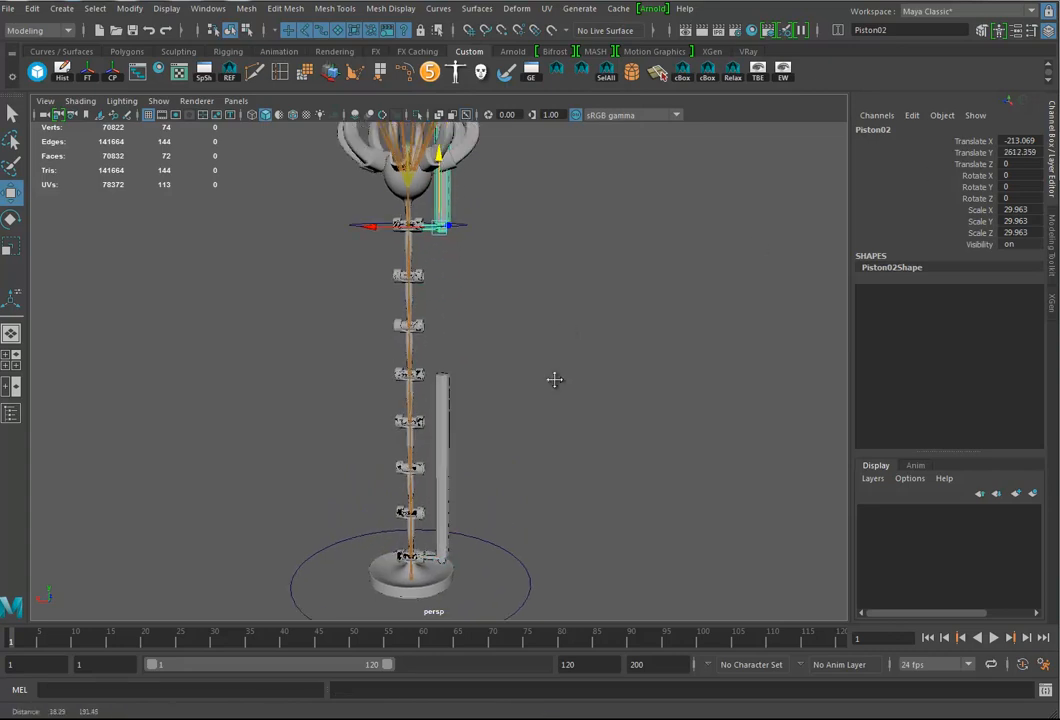
Isolate the duplicate piston with the Arm8 joint, snap its height to that joint at Y 2629.009, and show the whole scene
right_click_drag(514, 443, 680, 425, "alt")
left_click_drag(318, 229, 385, 242, "shift")
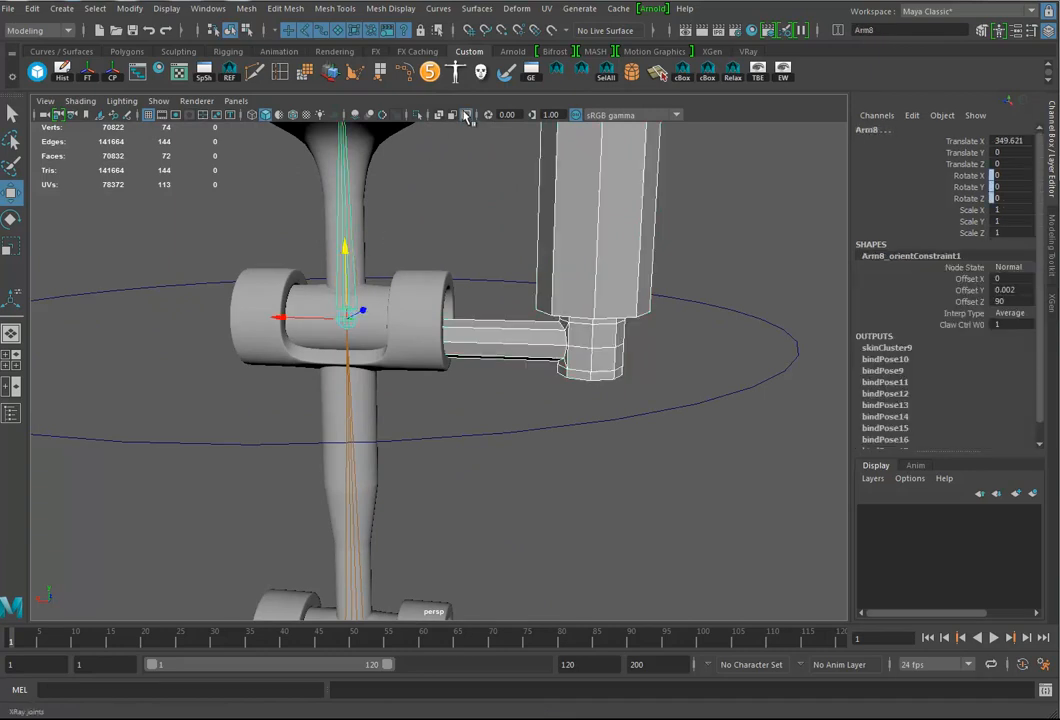
left_click(417, 114)
left_click(466, 327)
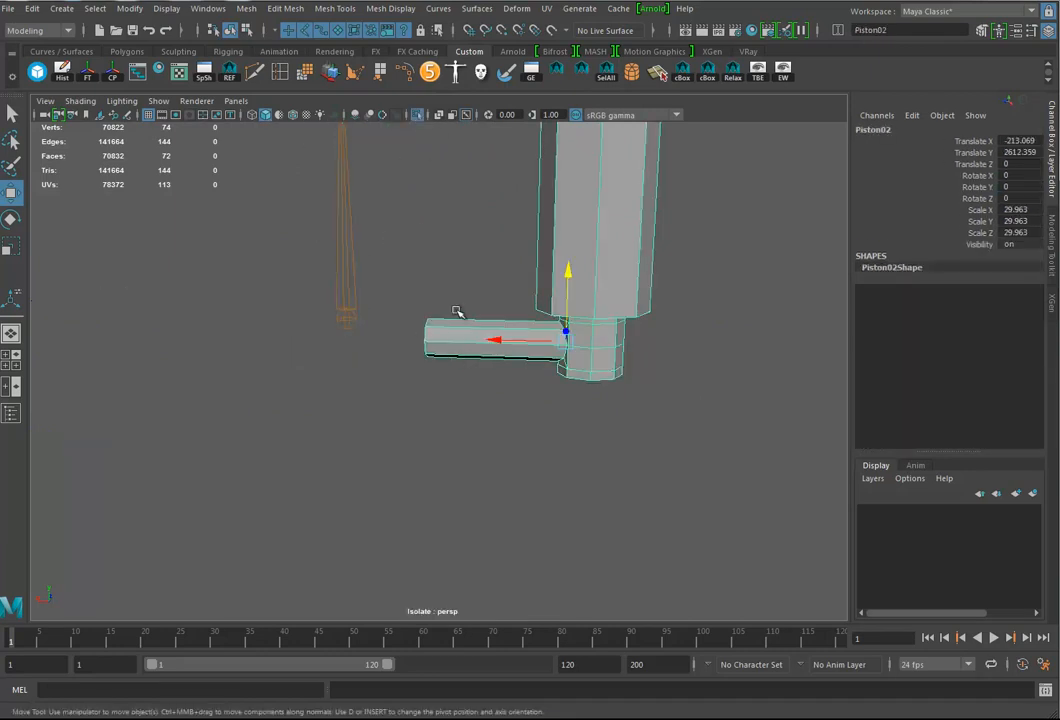
key("v")
left_click_drag(567, 274, 429, 298)
left_click(418, 116)
scroll(575, 421, "down", 10)
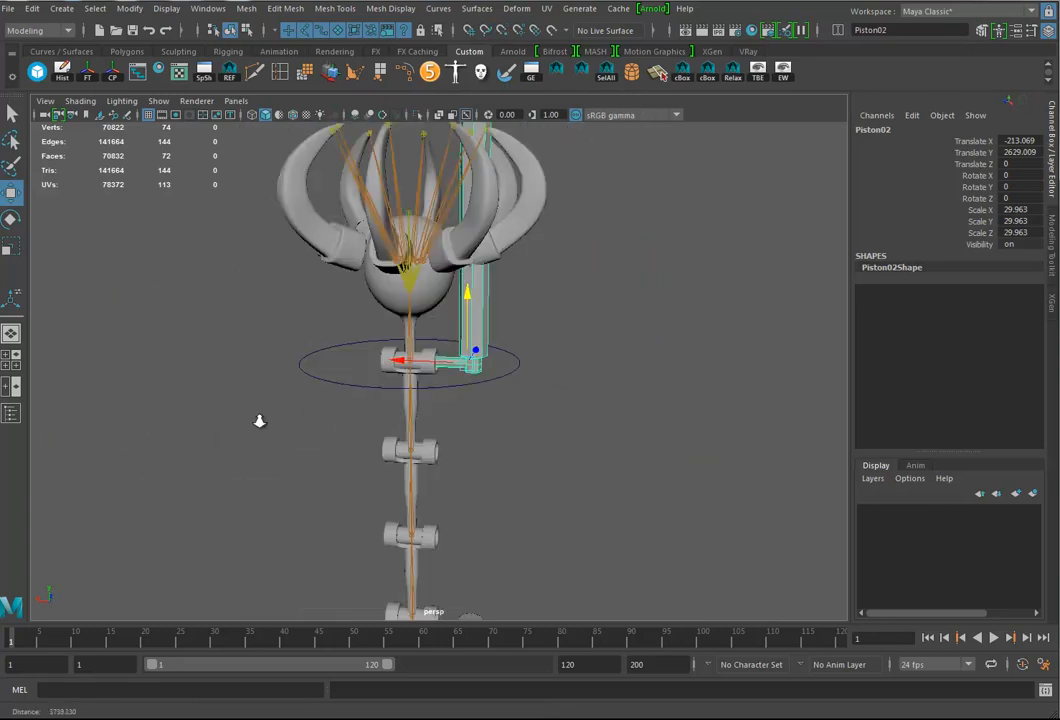
left_click_drag(421, 431, 474, 355, "alt")
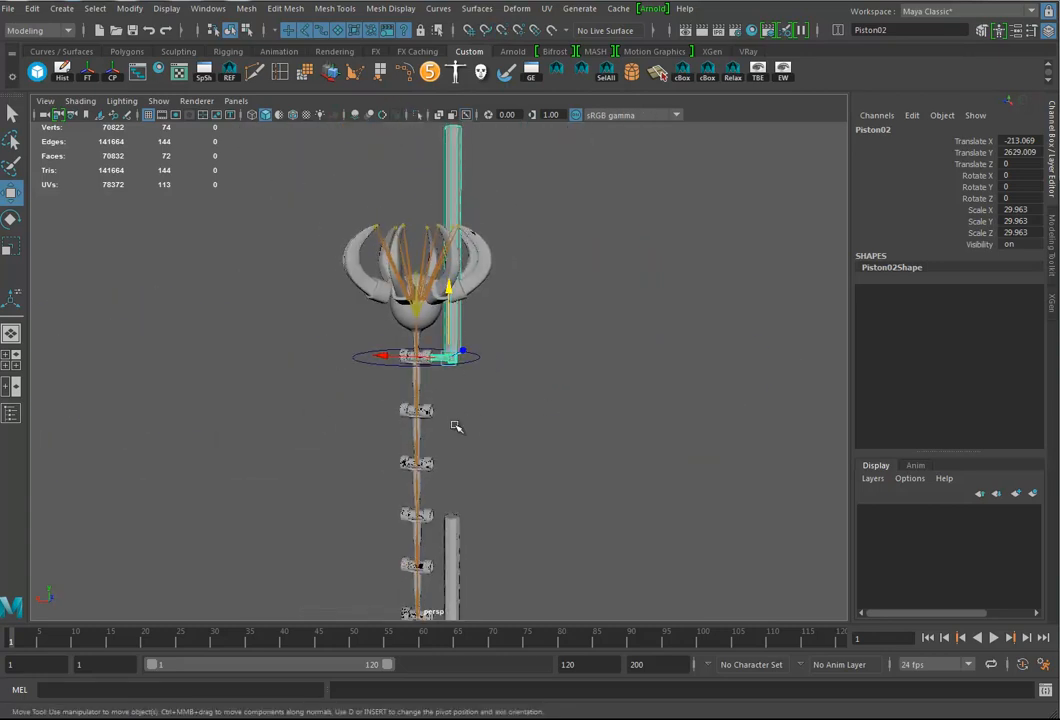
Rotate the upper piston to -180 degrees about X so that it points down the arm
key("r")
key("e")
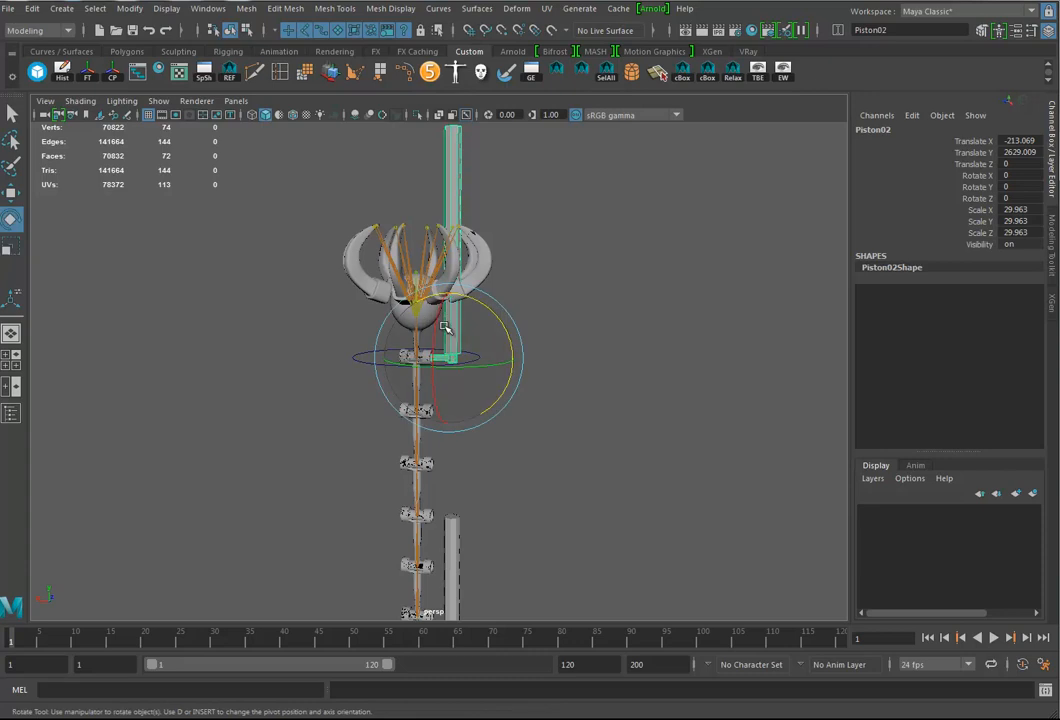
left_click_drag(437, 320, 435, 473)
right_click_drag(435, 473, 535, 468, "alt")
middle_click_drag(535, 468, 523, 305, "alt")
left_click_drag(523, 305, 518, 328, "alt")
Scale the shaft edges of the upper piston to about 0.704 in X and Z, keeping its length, and return to object mode
left_click_drag(453, 313, 481, 316, "alt")
right_click_drag(470, 318, 465, 278)
left_click_drag(498, 297, 446, 329)
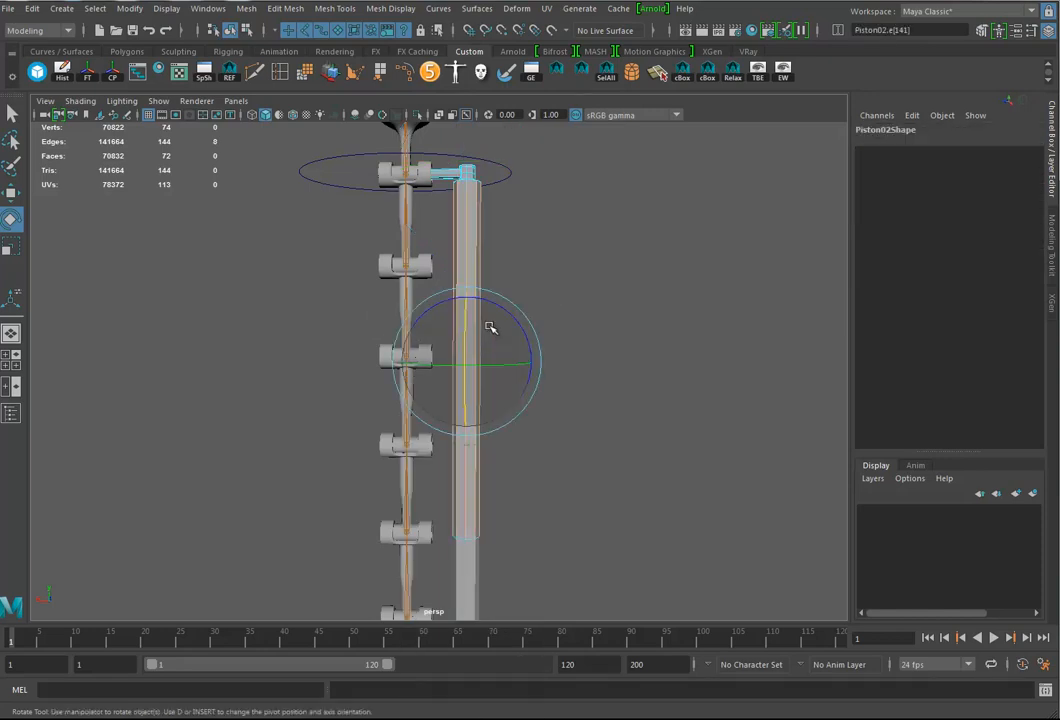
key("r")
left_click_drag(471, 428, 495, 403, "alt")
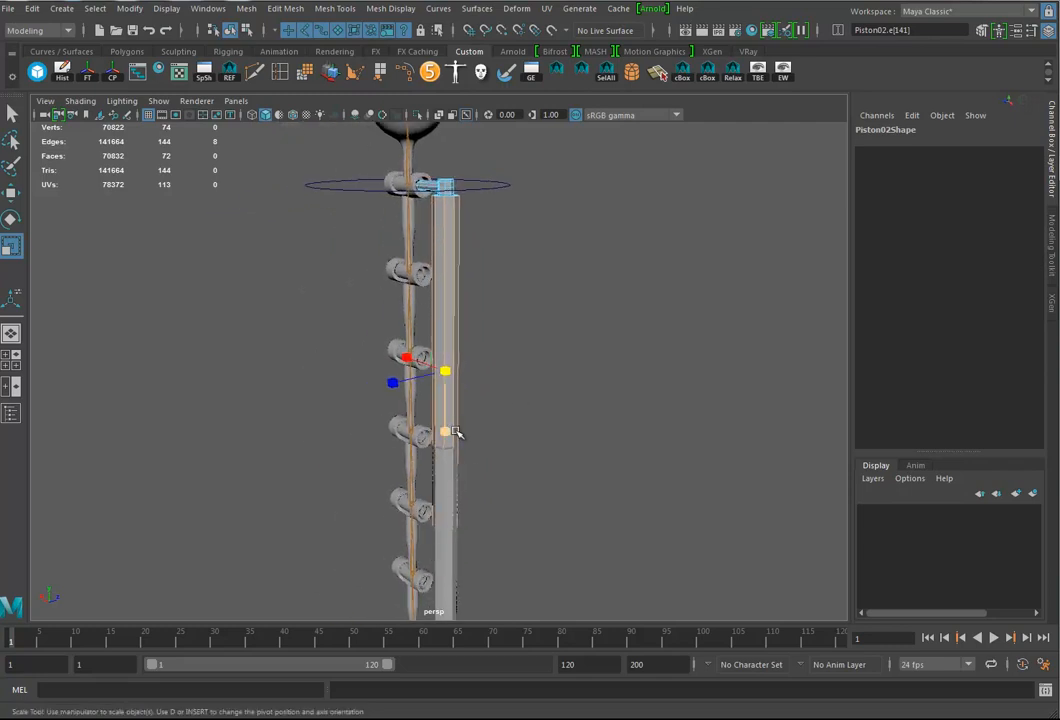
left_click_drag(447, 434, 447, 418)
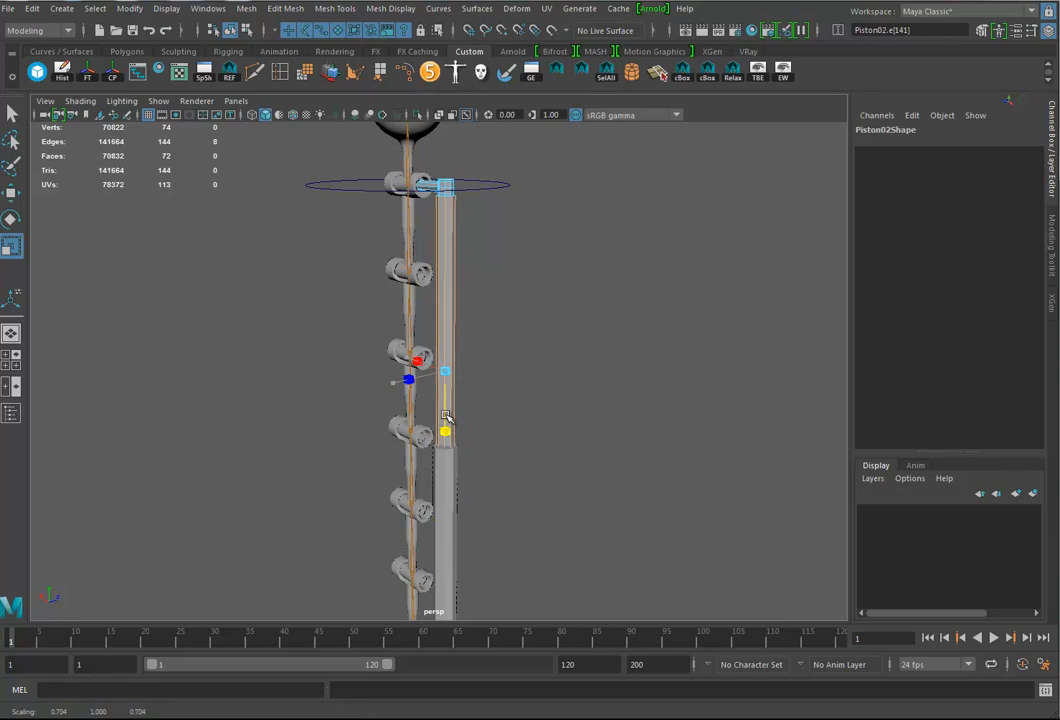
left_click_drag(447, 418, 469, 420, "alt")
left_click_drag(563, 400, 418, 303, "alt")
left_click_drag(499, 412, 522, 397, "alt")
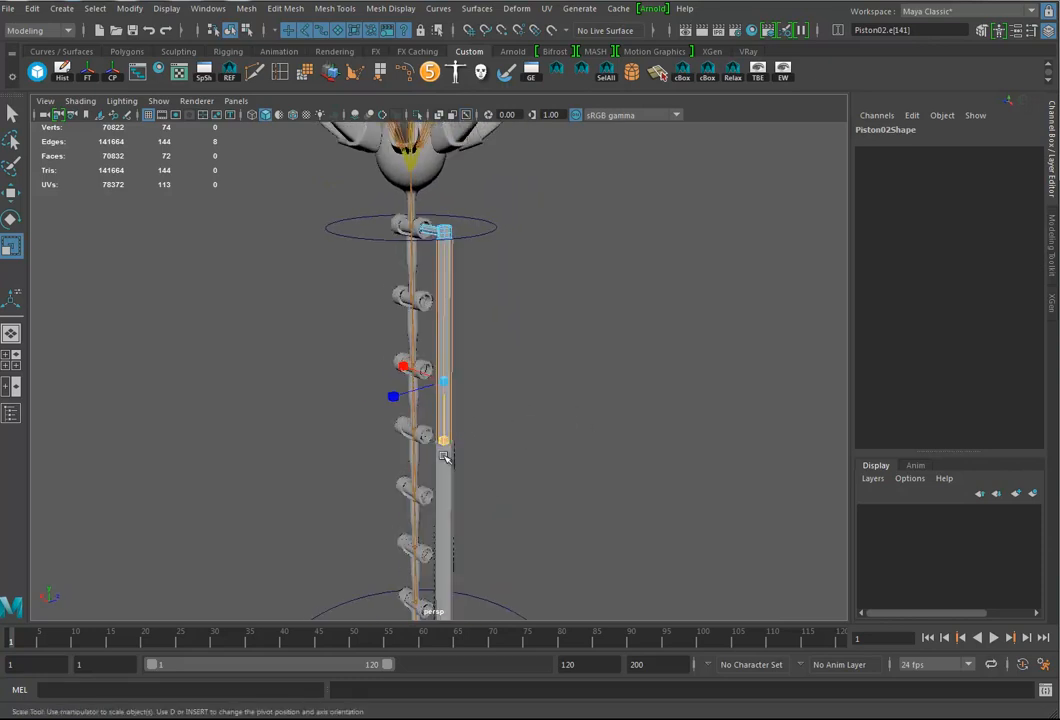
left_click_drag(589, 291, 478, 455, "alt")
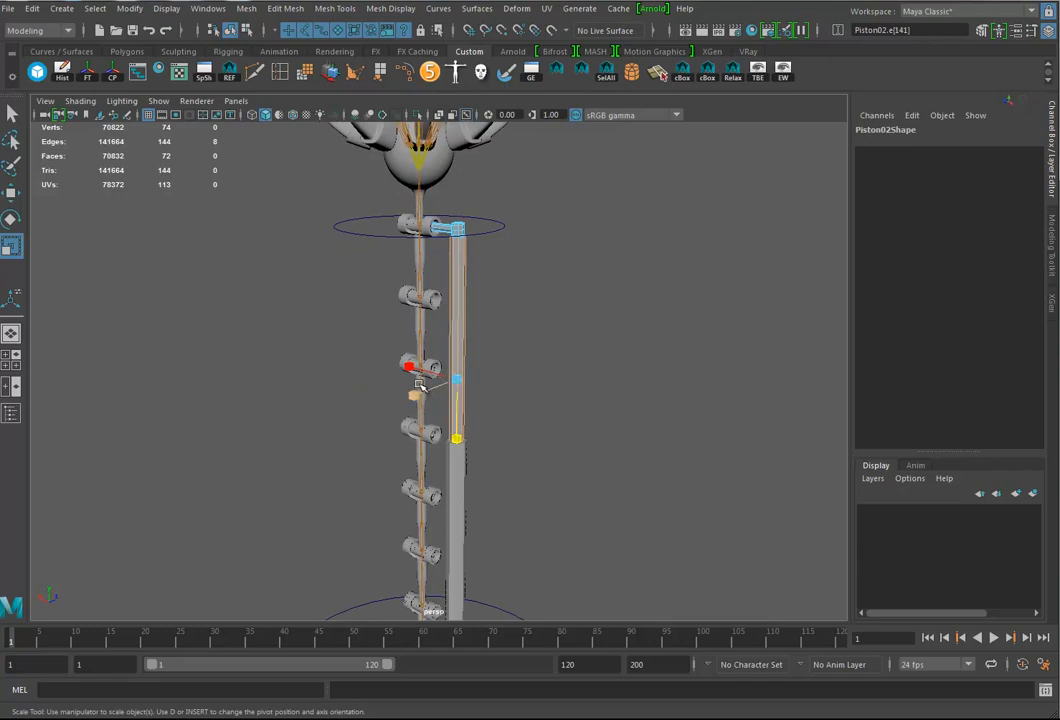
mouse_move(491, 400)
left_mouse_down("alt")
mouse_move(516, 400)
mouse_move(499, 384)
left_mouse_up("alt")
right_click_drag(463, 307, 507, 293)
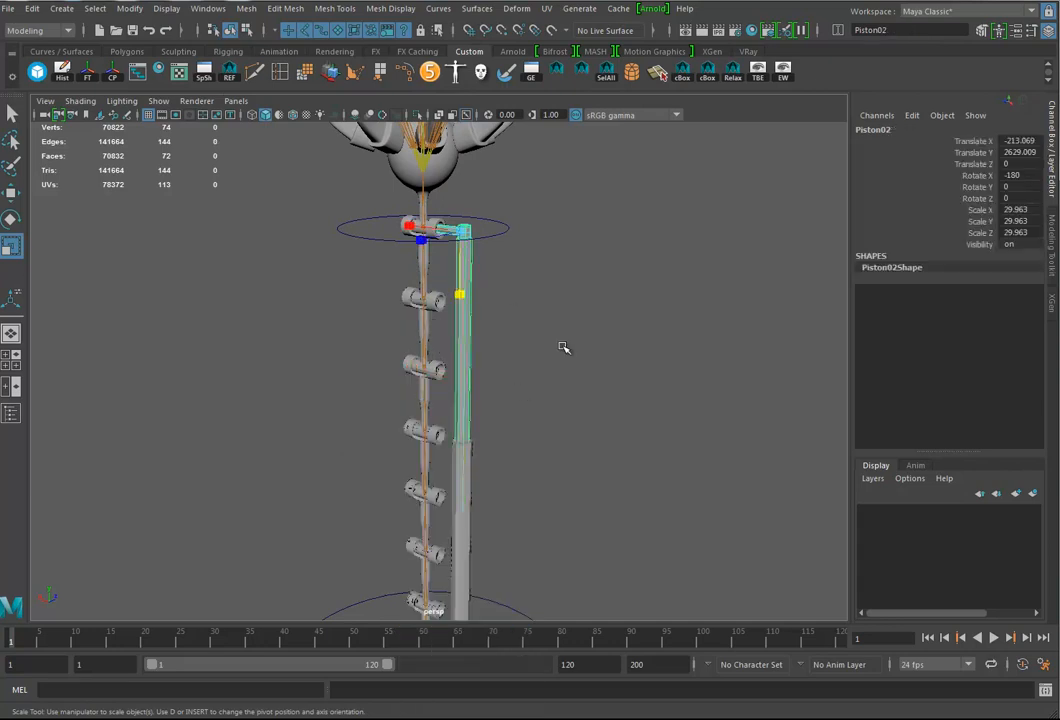
Freeze the transforms and delete the history of the upper piston, and freeze the transforms of both pistons together
left_click(87, 71)
left_click(62, 71)
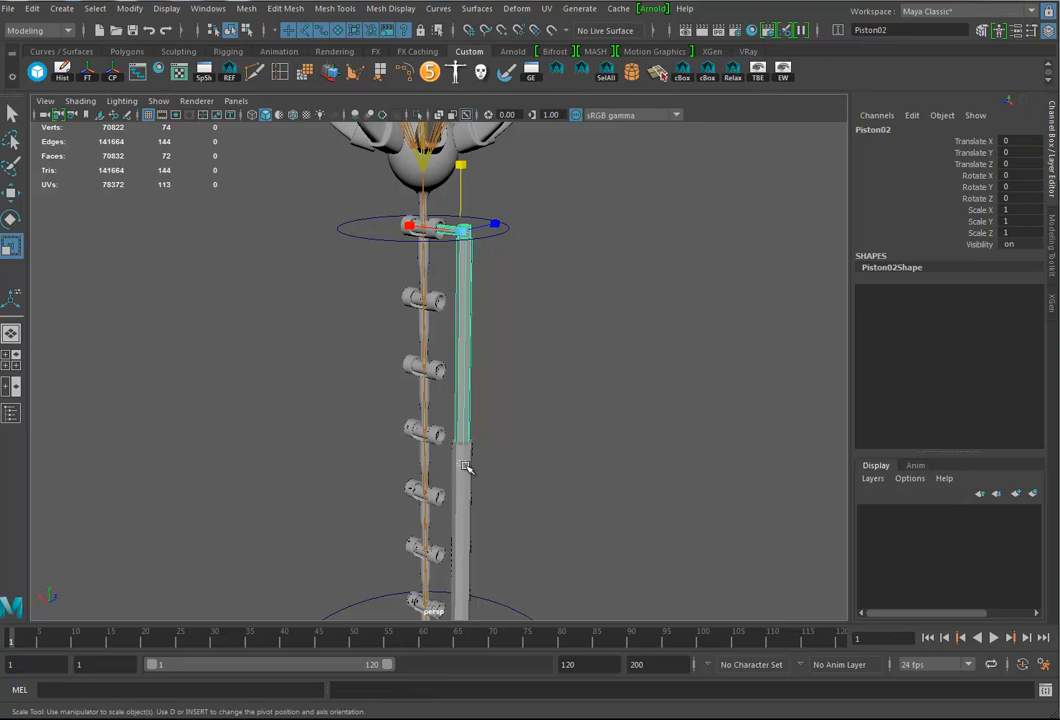
left_click(457, 462, "shift")
left_click(87, 71)
left_click_drag(507, 282, 538, 250, "alt")
left_click_drag(570, 369, 525, 360, "alt")
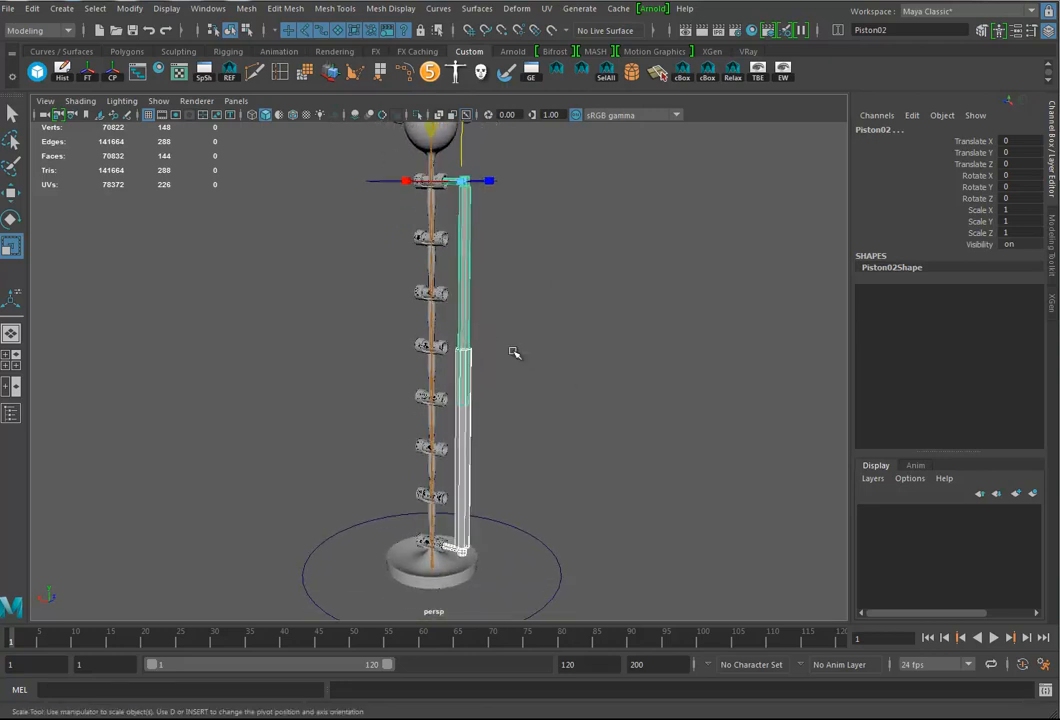
Shorten the upper piston's shaft by moving its lower end vertices up to about Y 1511, and return to object mode with nothing selected
left_click(465, 311)
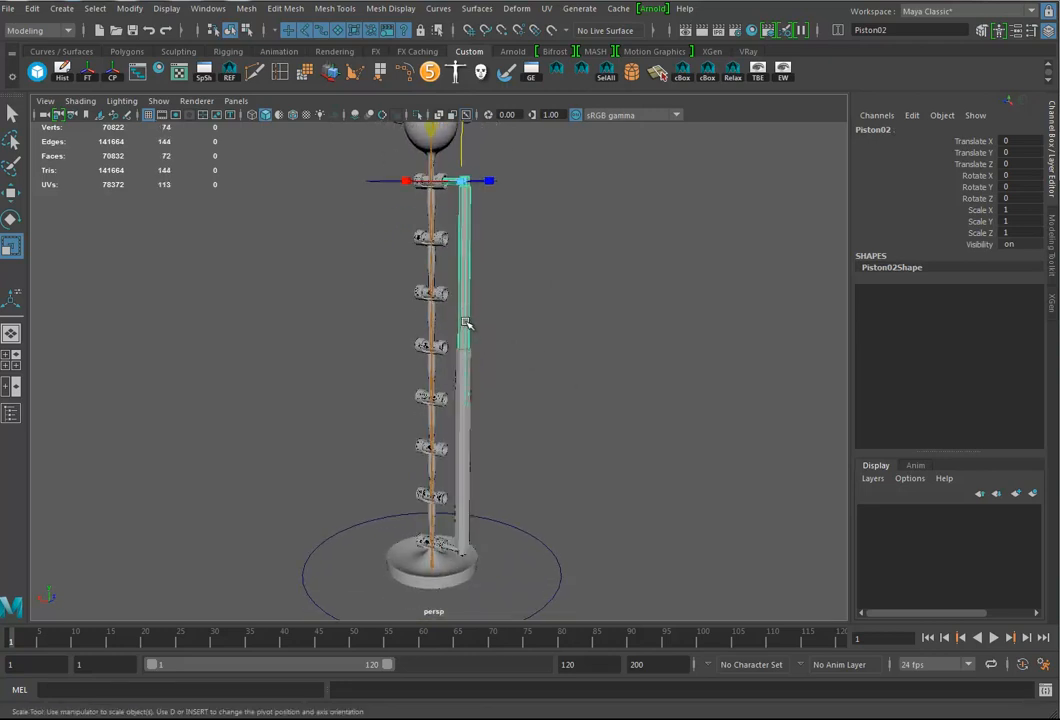
right_click_drag(465, 322, 535, 421)
left_click_drag(480, 387, 467, 415, "alt")
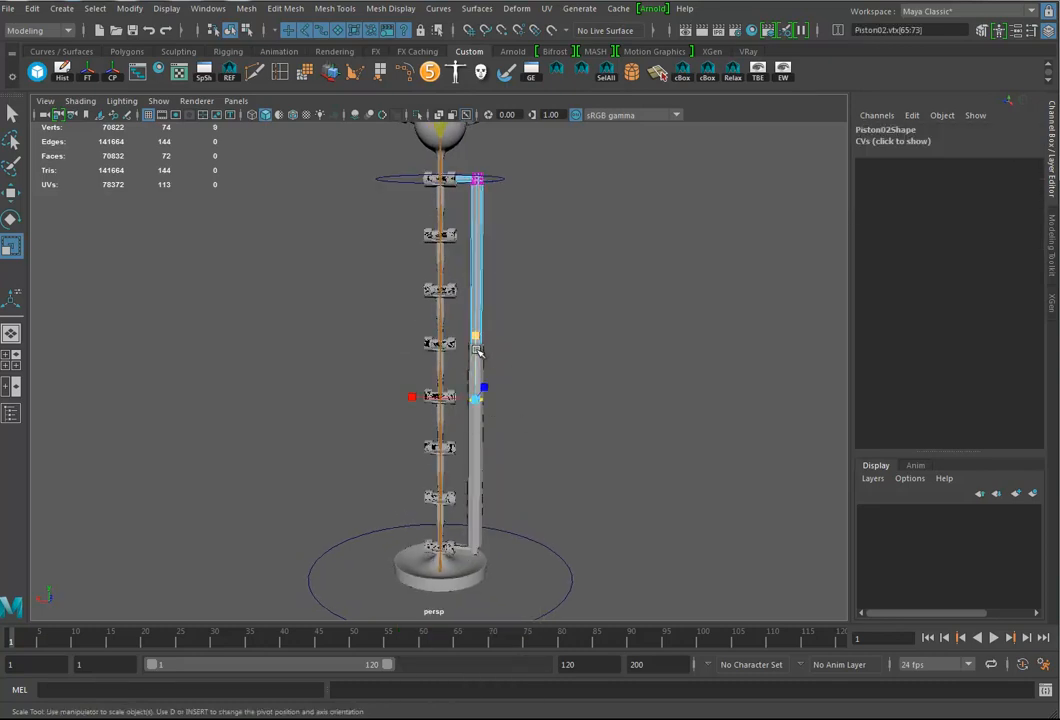
key("w")
left_click_drag(478, 350, 478, 290)
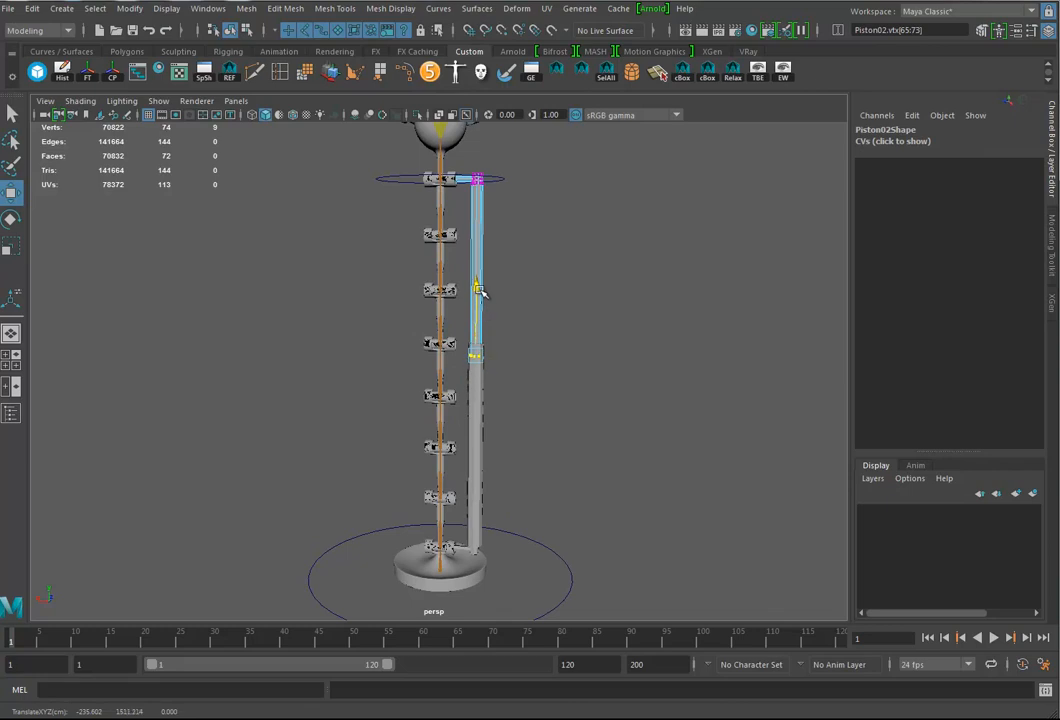
left_click_drag(541, 373, 516, 379, "alt")
left_click_drag(480, 292, 473, 292)
left_click_drag(550, 456, 514, 441, "alt")
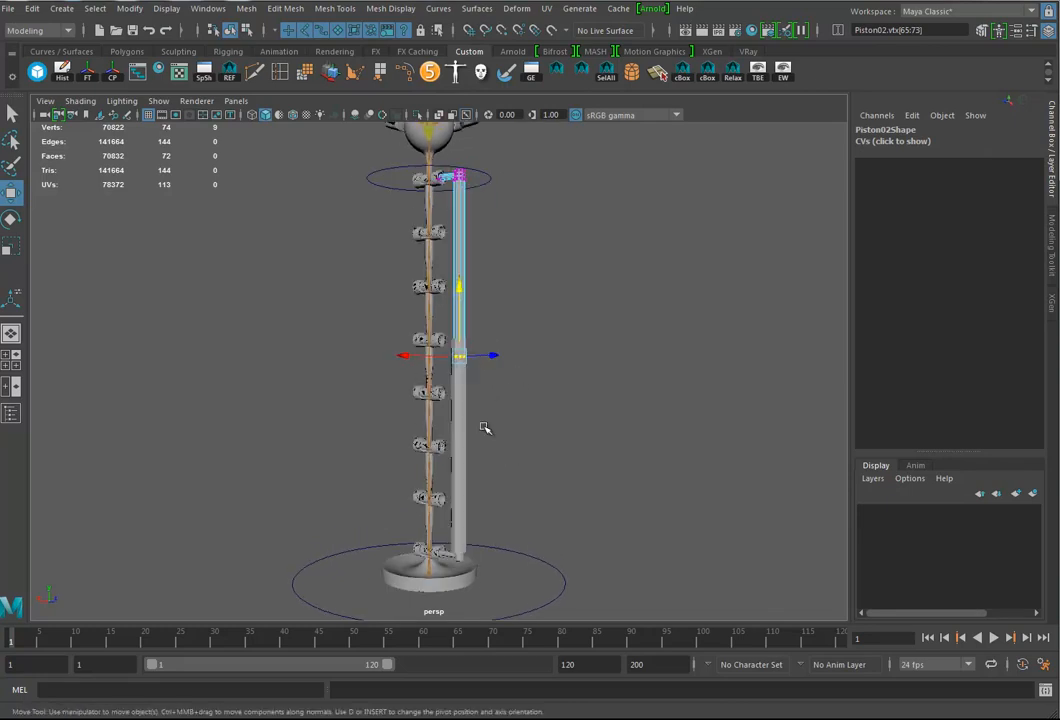
right_click_drag(461, 351, 528, 334)
left_click(610, 390)
Switch to the Rigging tool set and create a single joint on the ground beside the arm's base, at about X -570.9
mouse_move(610, 390)
left_mouse_down("alt")
mouse_move(454, 409)
mouse_move(612, 404)
left_mouse_up("alt")
left_click(463, 420)
left_click_drag(539, 435, 489, 340, "alt")
left_click_drag(576, 410, 525, 402, "alt")
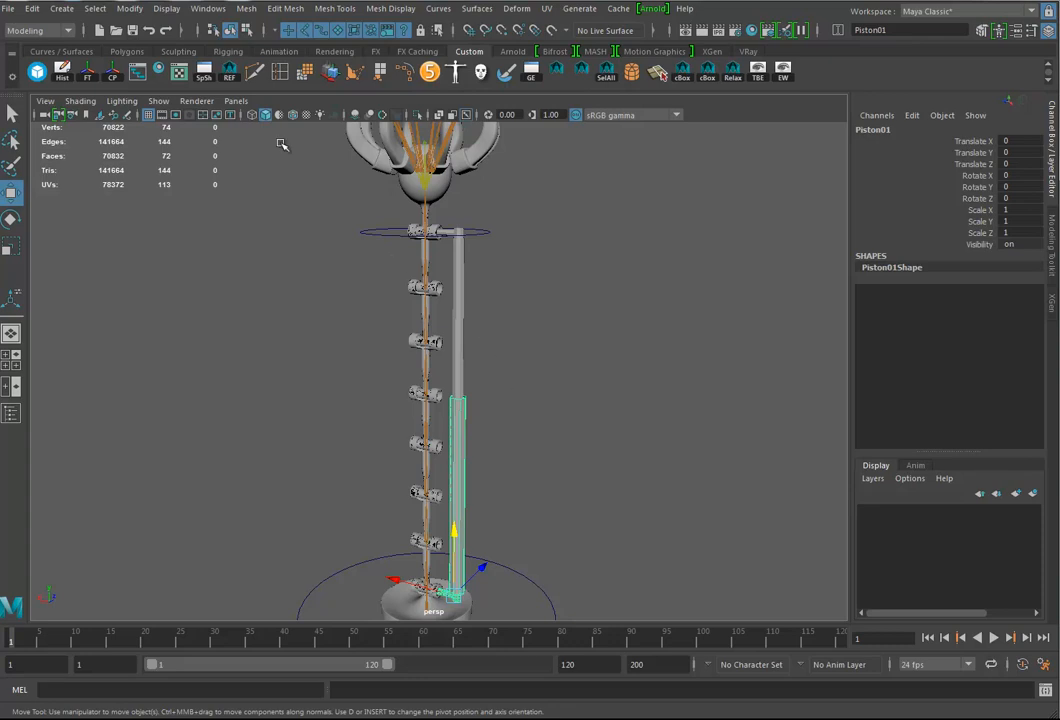
left_click(54, 32)
left_click(30, 56)
left_click(256, 9)
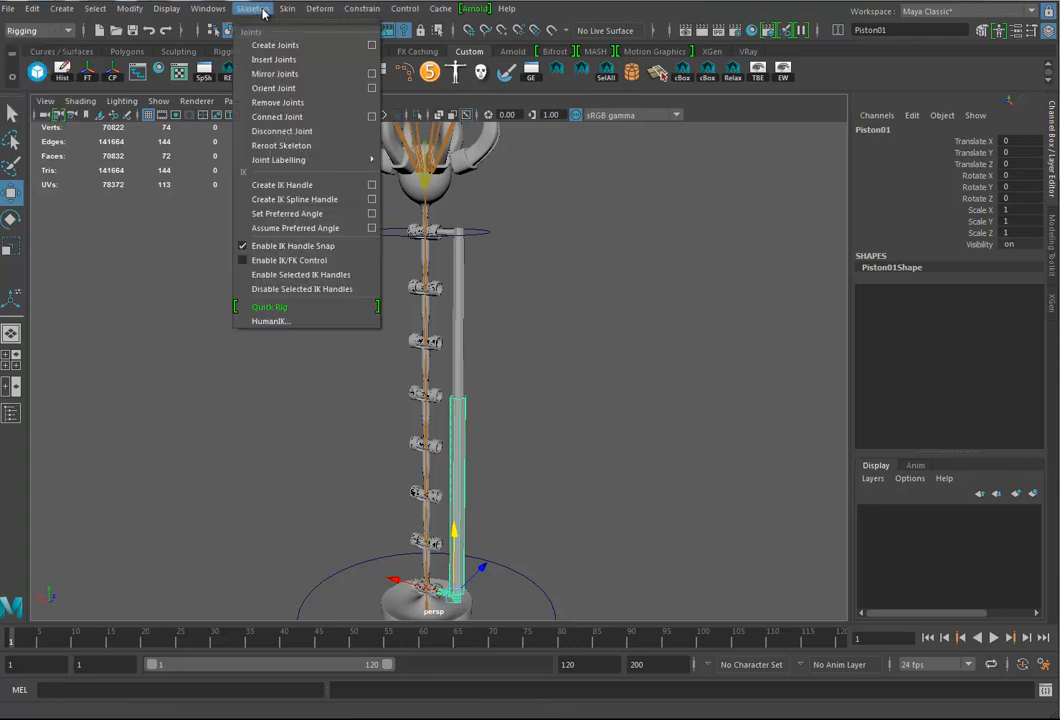
left_click(274, 45)
scroll(575, 490, "down", 5)
left_click_drag(522, 416, 553, 496, "alt")
left_click(494, 504)
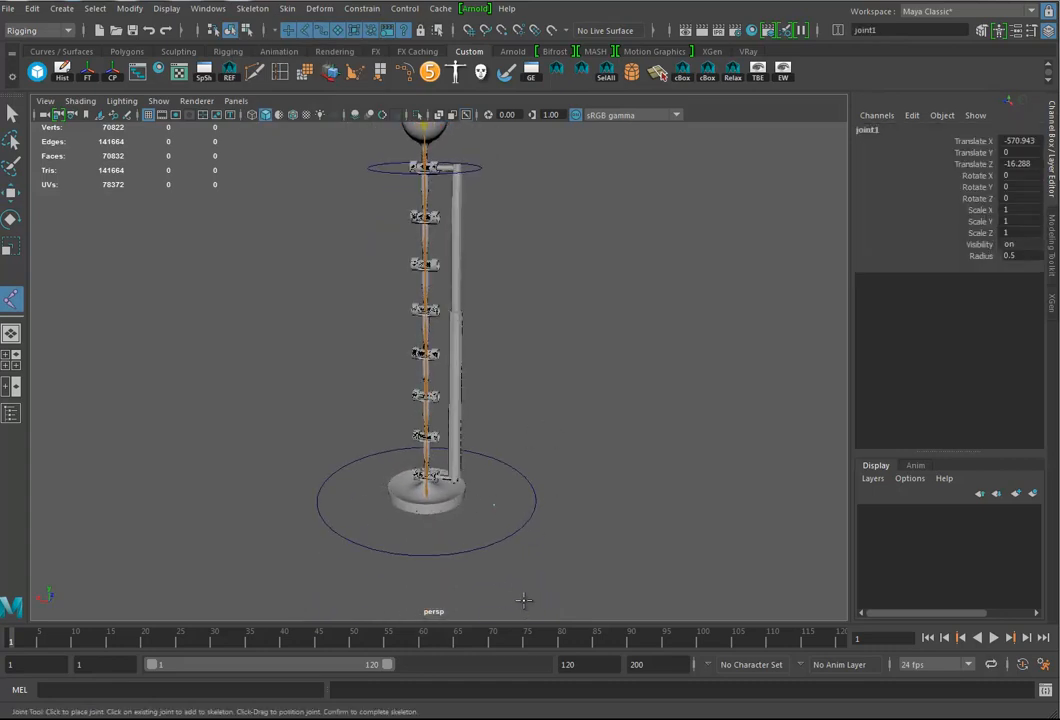
left_click(11, 194)
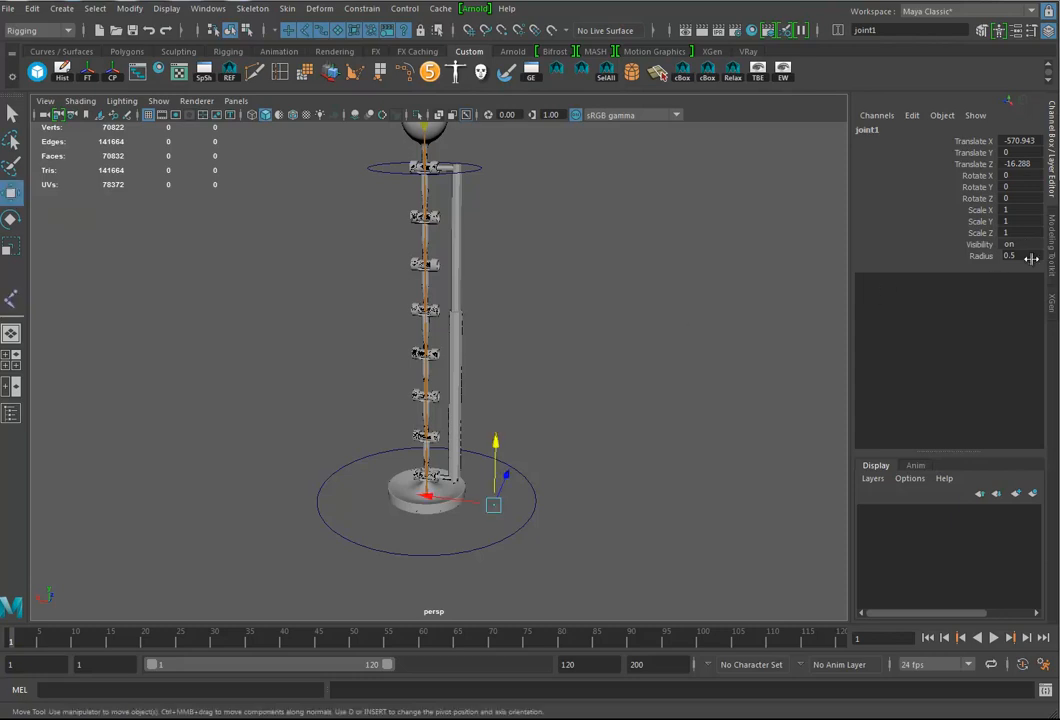
Increase the new joint's radius to 21.6
left_click(986, 257)
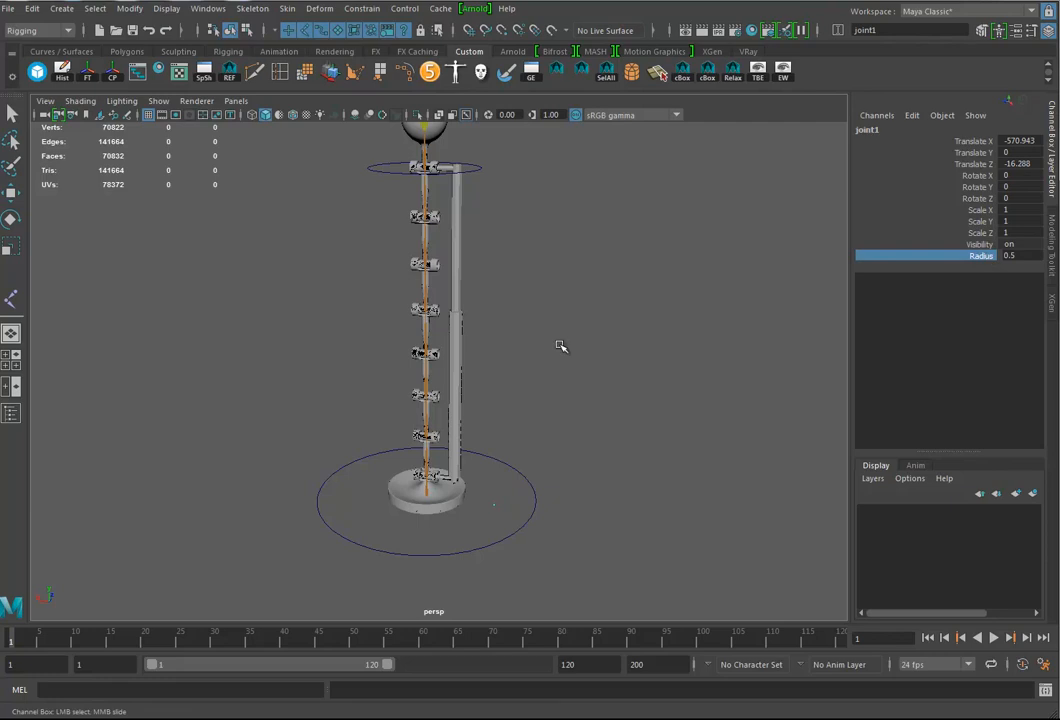
middle_click_drag(578, 345, 716, 373)
left_click_drag(628, 428, 594, 430, "alt")
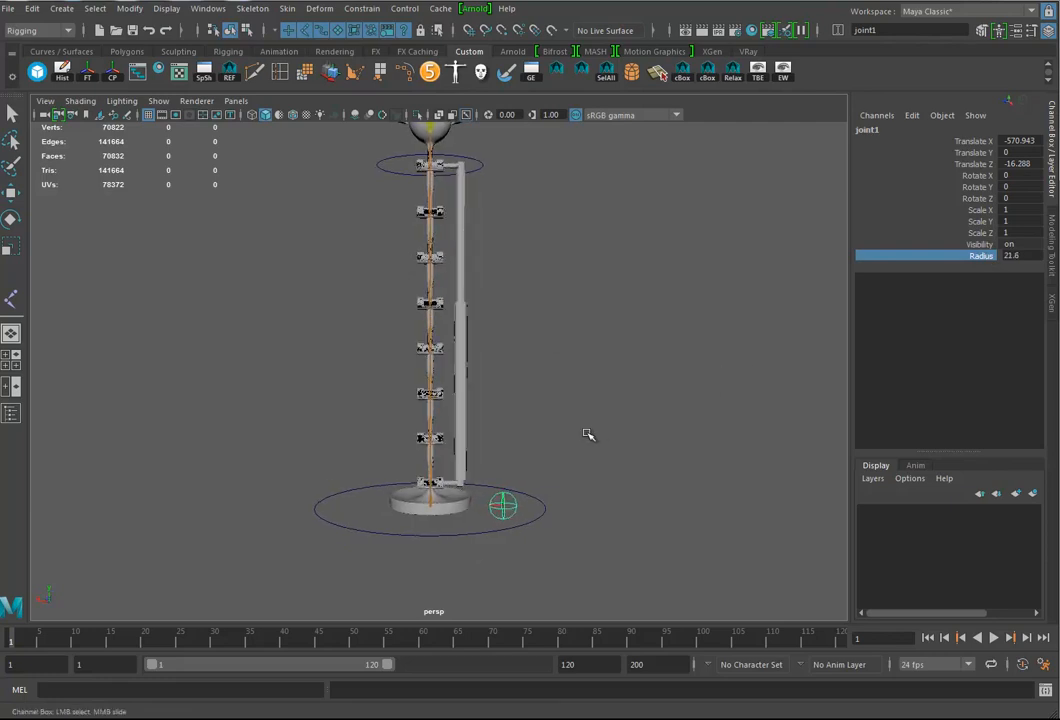
right_click_drag(594, 430, 686, 449, "alt")
left_click_drag(686, 449, 640, 447, "alt")
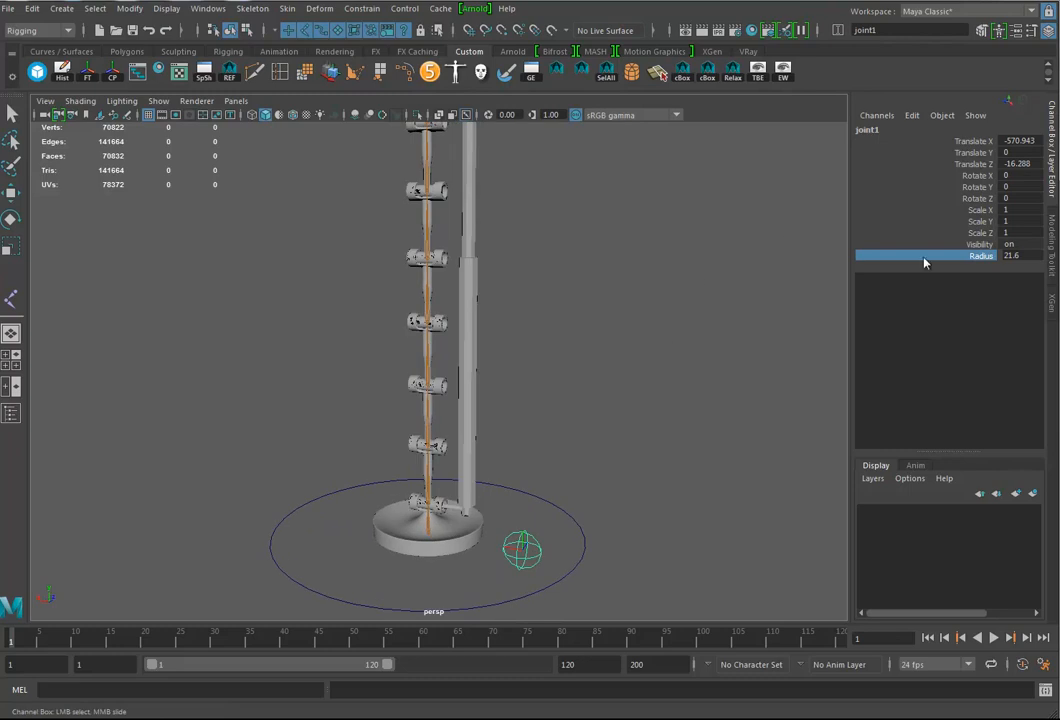
left_click_drag(688, 500, 419, 492, "alt")
left_click_drag(660, 491, 624, 485, "alt")
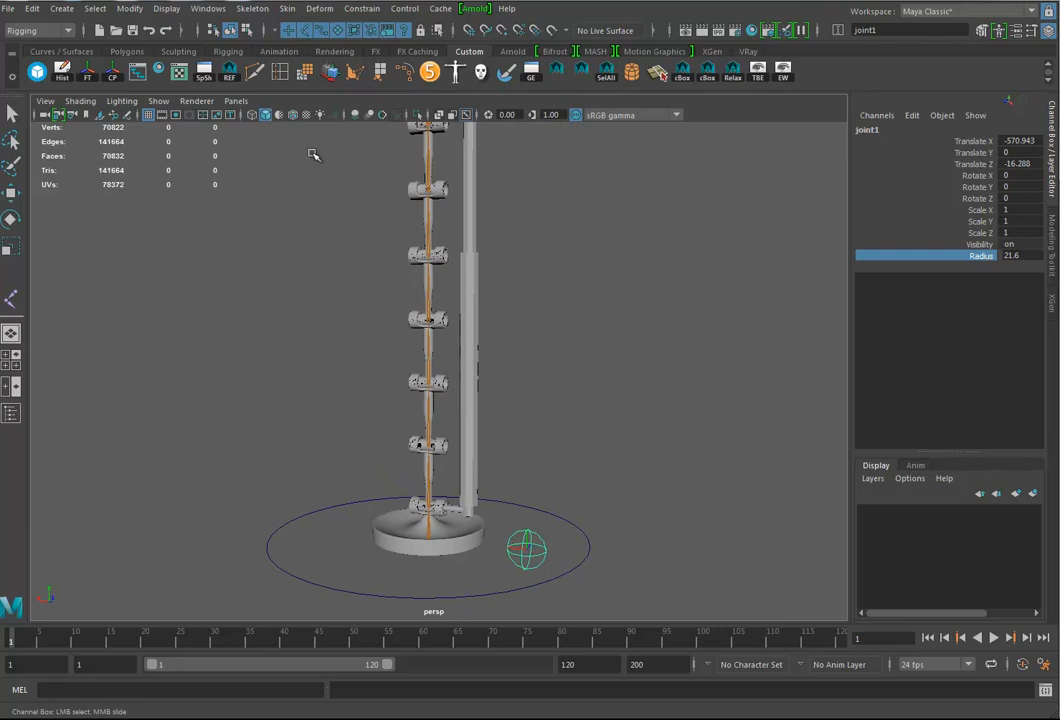
Limit the viewport's object display to joints only, keeping the list of display types open
left_click(159, 101)
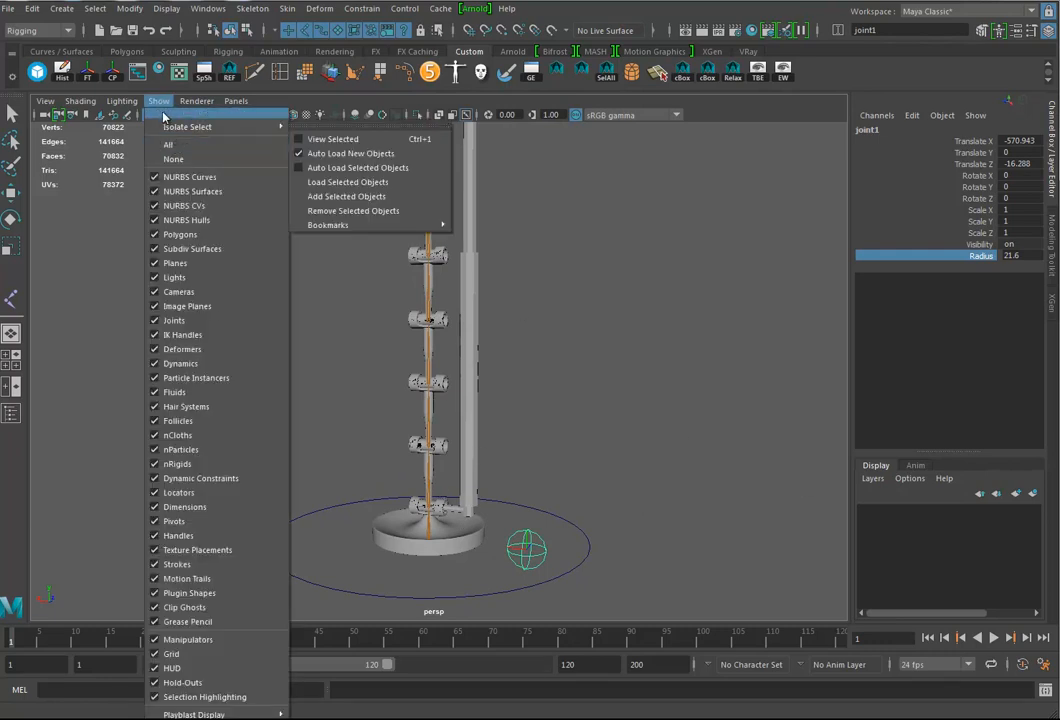
left_click(165, 113)
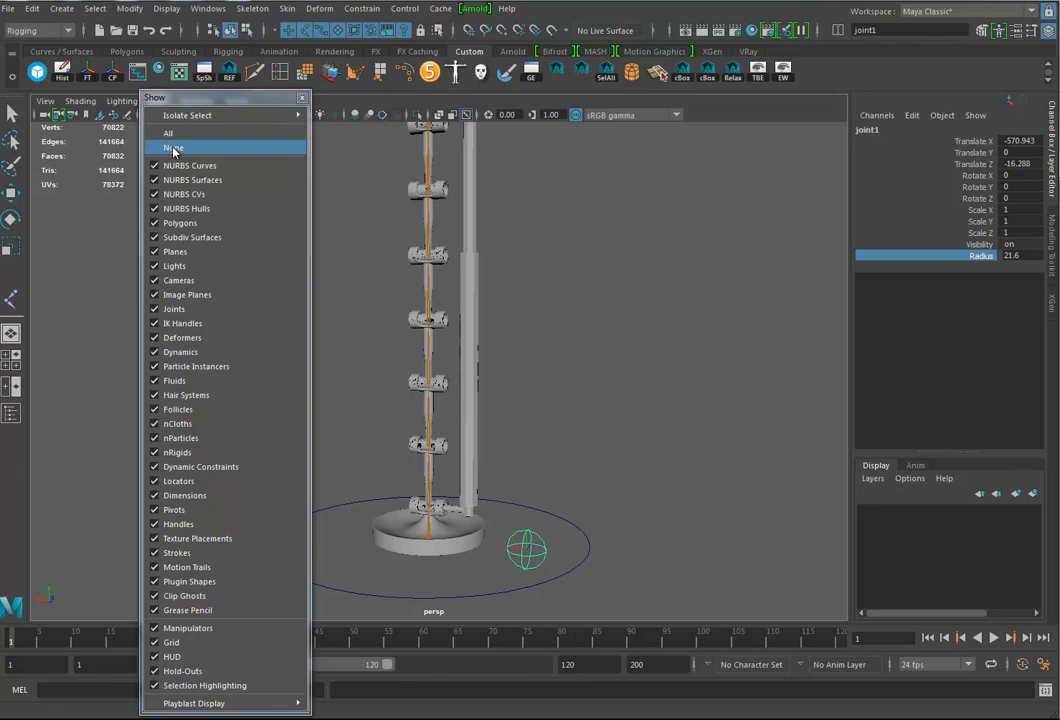
left_click(173, 149)
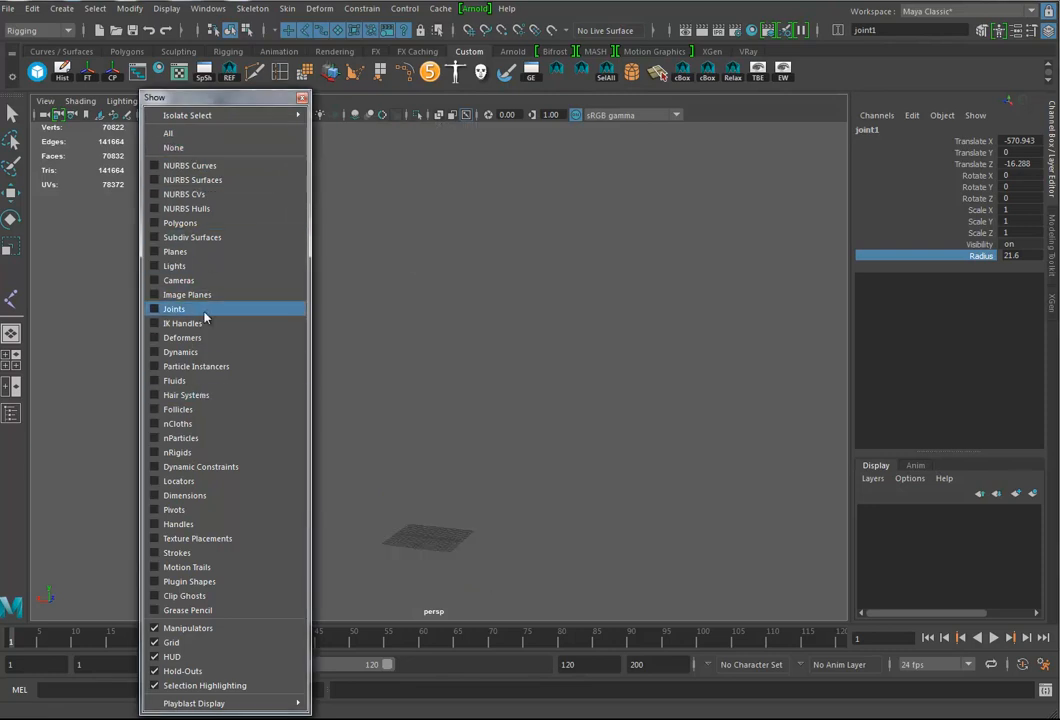
left_click(174, 309)
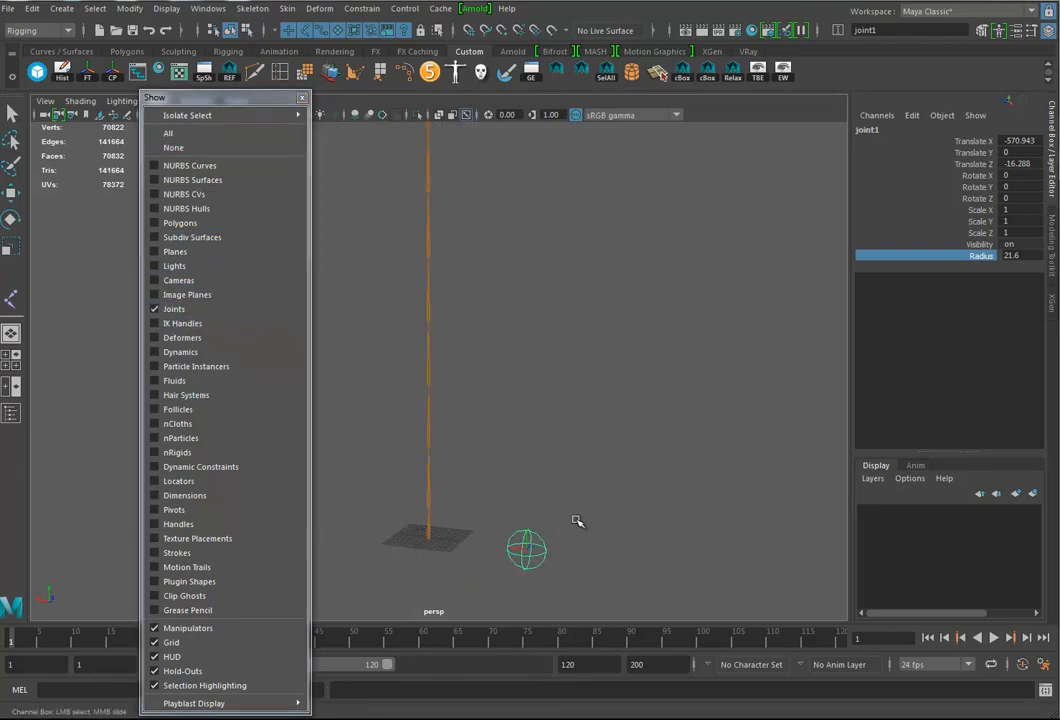
Snap the new joint's height to the arm joint at the lowest hinge, Y 180.612
key("w")
left_click_drag(460, 540, 478, 499, "alt")
middle_click_drag(478, 499, 476, 565, "alt")
right_click_drag(565, 511, 494, 488, "alt")
middle_click_drag(494, 488, 505, 448, "alt")
left_click_drag(548, 496, 546, 476, "alt")
right_click_drag(546, 478, 641, 526, "alt")
middle_click_drag(614, 536, 608, 492, "alt")
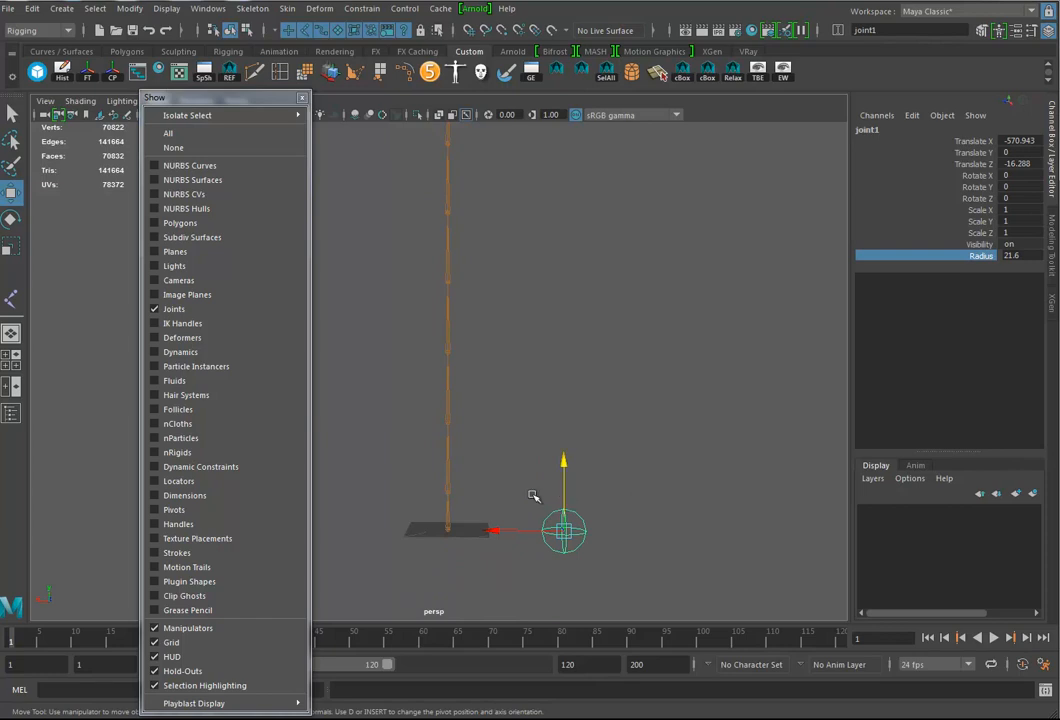
key("v")
middle_click_drag(514, 487, 447, 483)
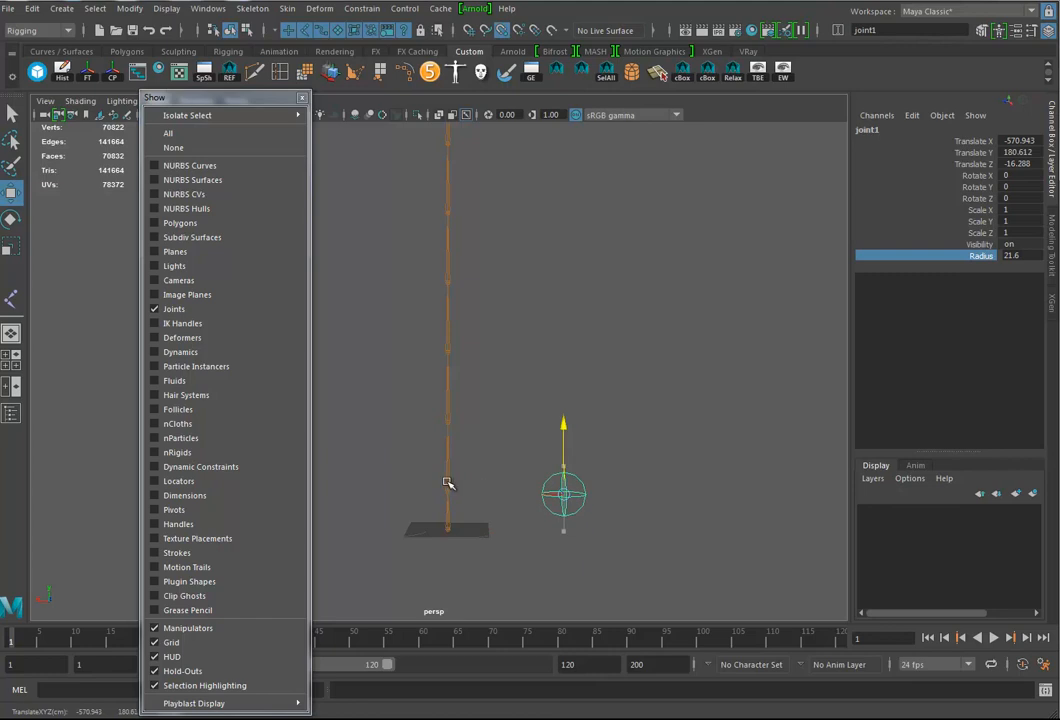
left_click_drag(651, 345, 538, 460, "alt")
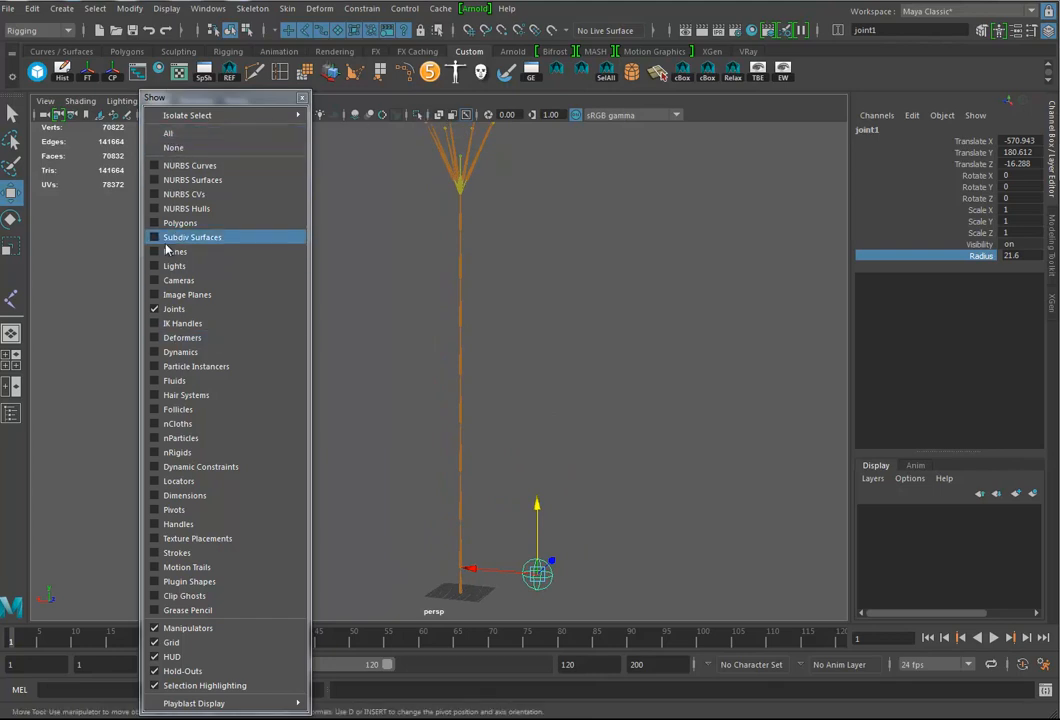
Duplicate the joint and raise the copy to the topmost hinge, snapping it to the arm joint at Y 2629.009 with polygons hidden
left_click(154, 224)
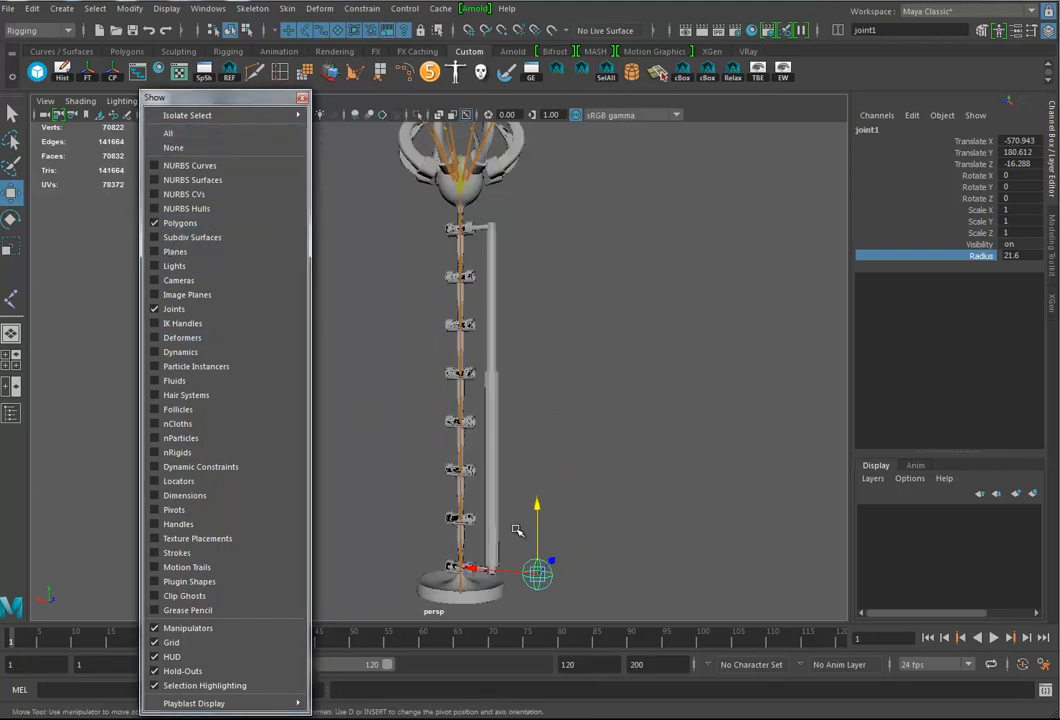
key("ctrl+d")
left_click_drag(535, 502, 540, 168)
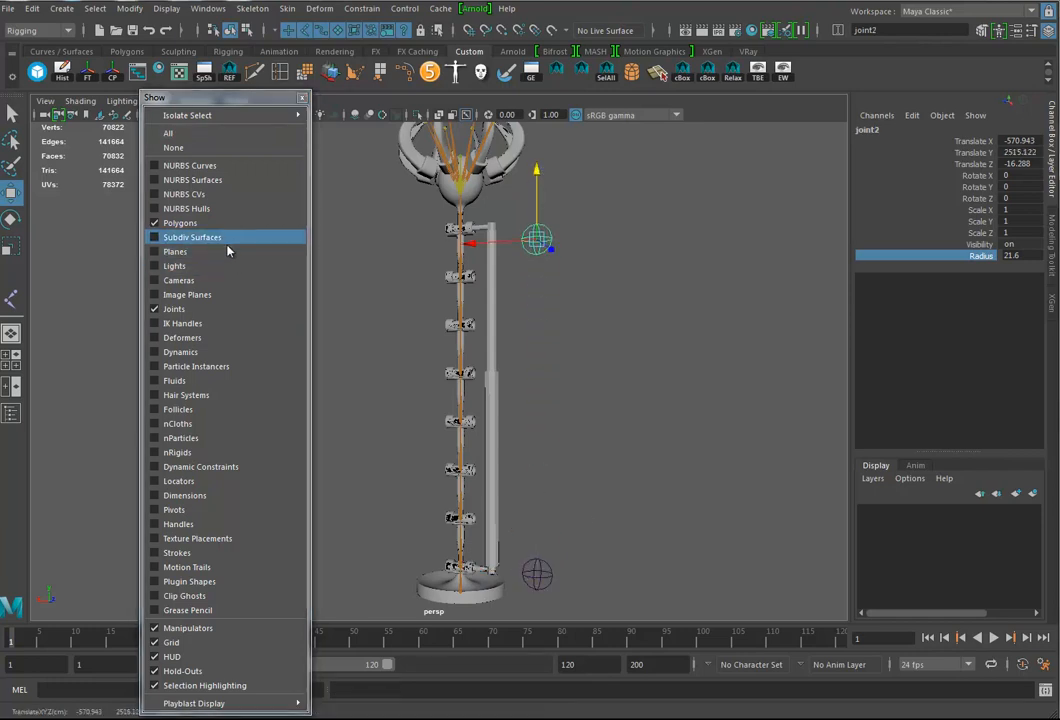
left_click(168, 226)
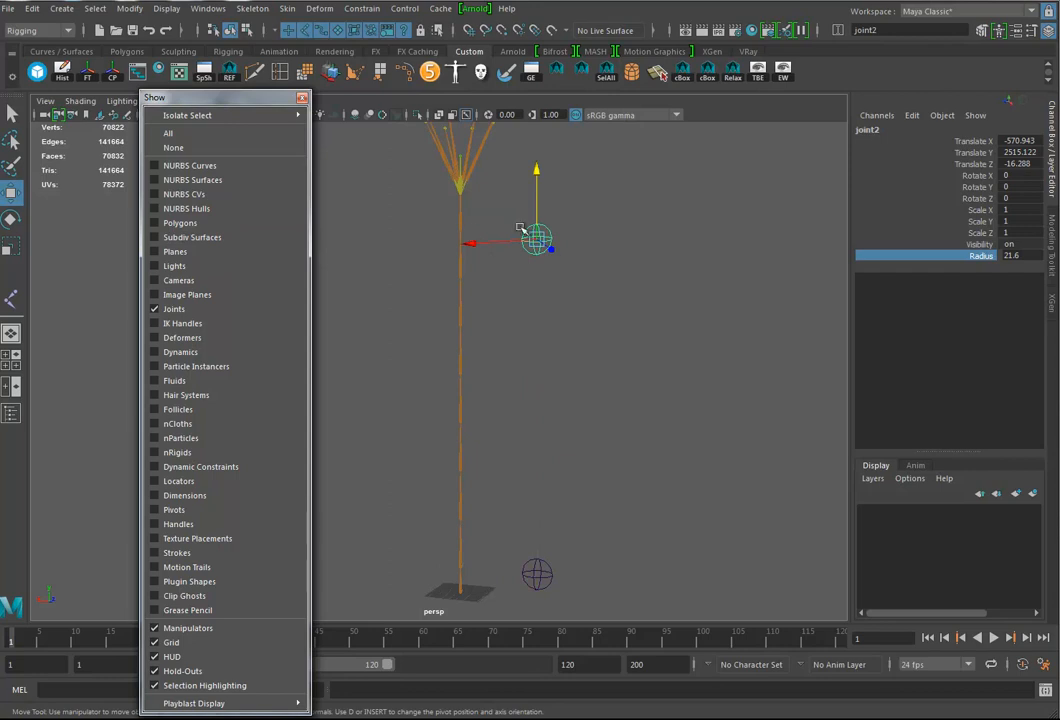
left_click_drag(535, 219, 533, 204)
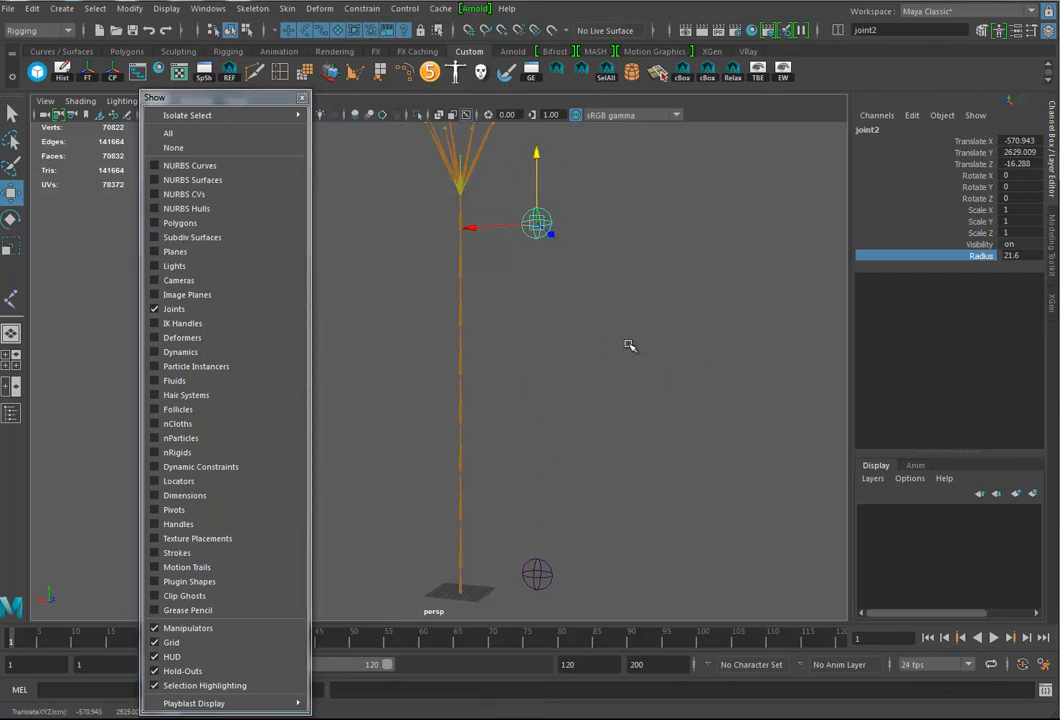
Select both new joints, display all object types again, and snap the joints sideways onto the piston's axis at X -235.602
left_click_drag(496, 168, 442, 535)
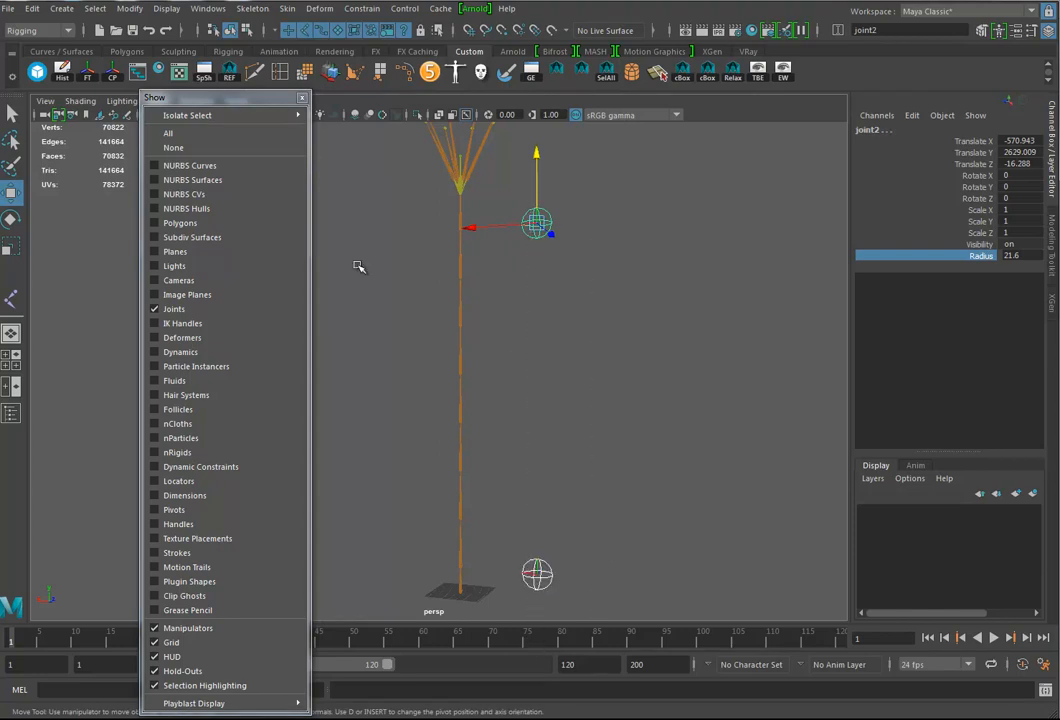
left_click(172, 135)
left_click_drag(479, 231, 450, 308)
right_click_drag(450, 308, 752, 407, "alt")
middle_click_drag(610, 380, 494, 478, "alt")
middle_click_drag(498, 379, 541, 513, "alt")
right_click_drag(541, 513, 653, 487, "alt")
middle_click_drag(653, 487, 553, 483, "alt")
left_click_drag(553, 483, 590, 480, "alt")
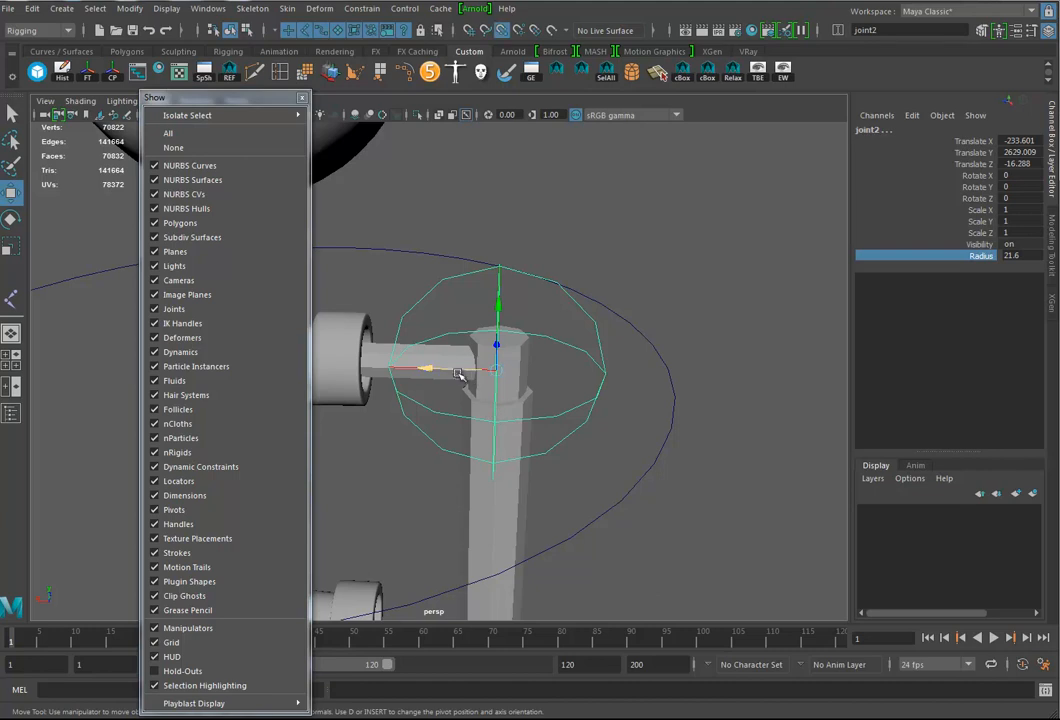
left_click_drag(426, 372, 499, 364)
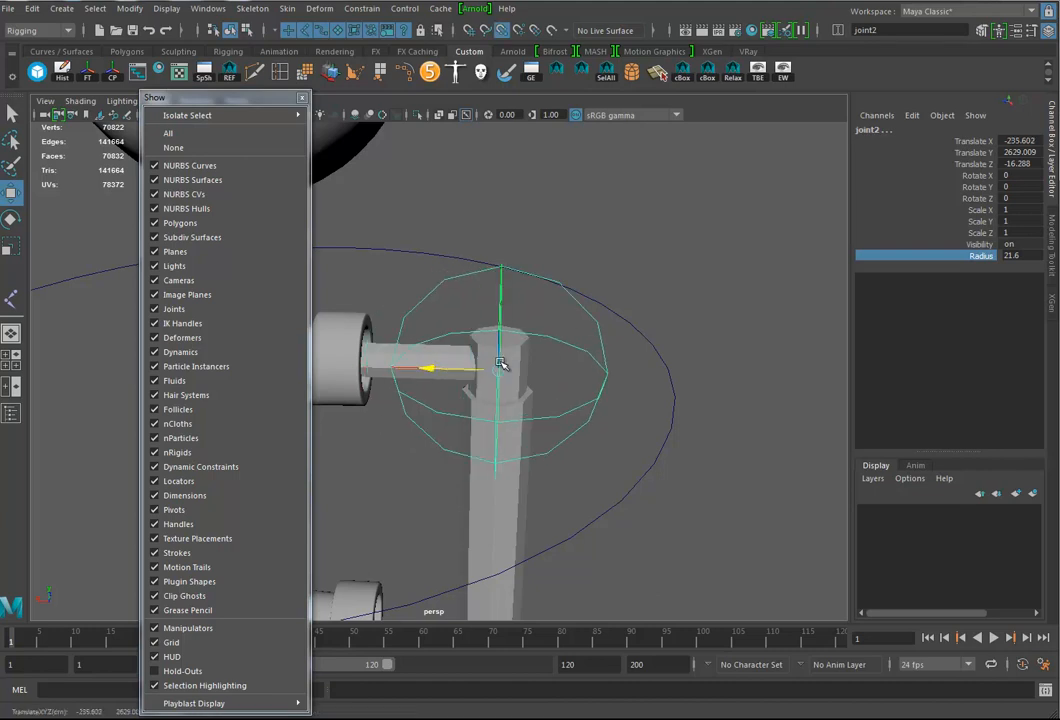
Parent the upper piston joint to the arm joint at the topmost hinge
left_click_drag(584, 442, 613, 397, "alt")
left_click_drag(582, 476, 549, 414, "alt")
right_click_drag(537, 376, 596, 409, "alt")
middle_click_drag(597, 312, 550, 467, "alt")
right_click_drag(550, 467, 685, 497, "alt")
middle_click_drag(600, 425, 625, 518, "alt")
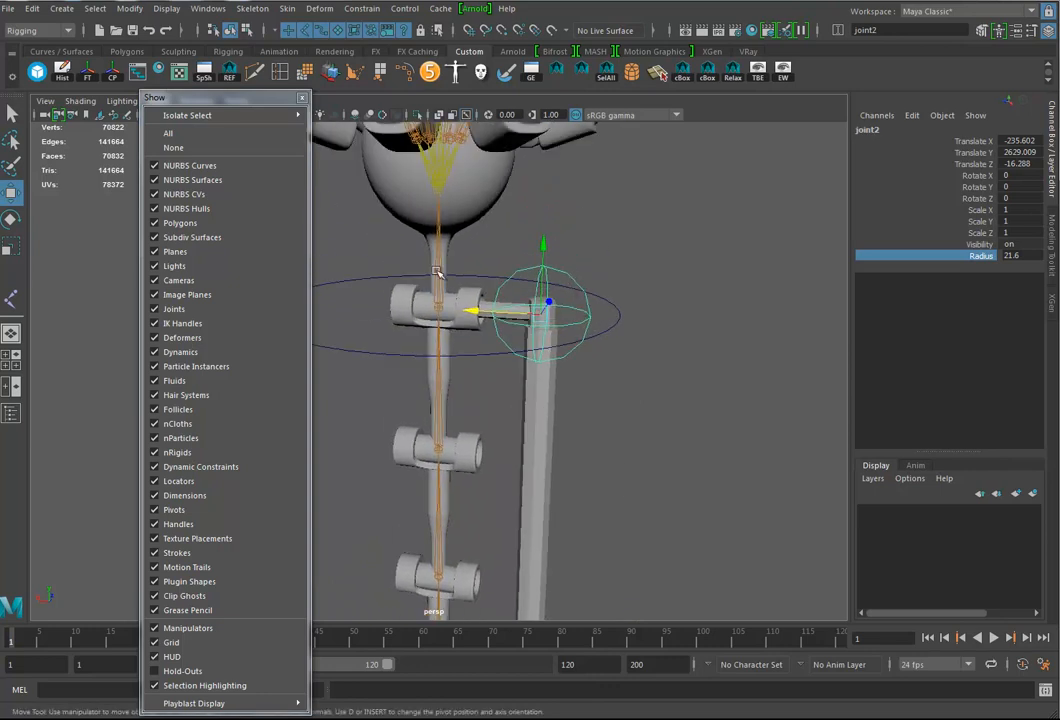
left_click(438, 298)
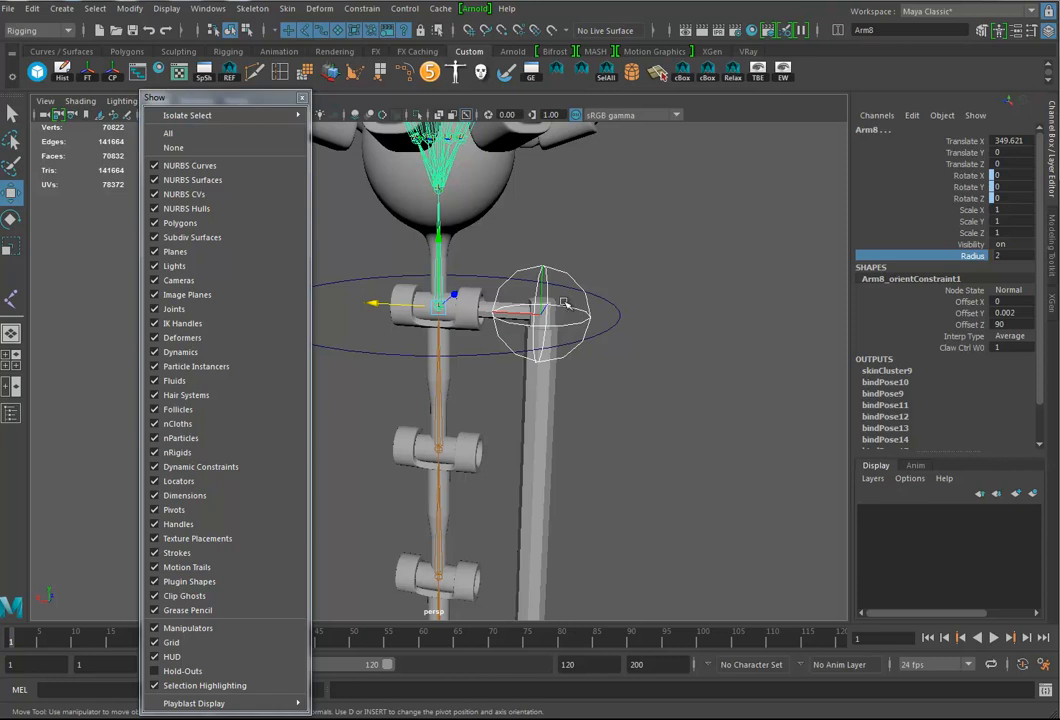
left_click(441, 250)
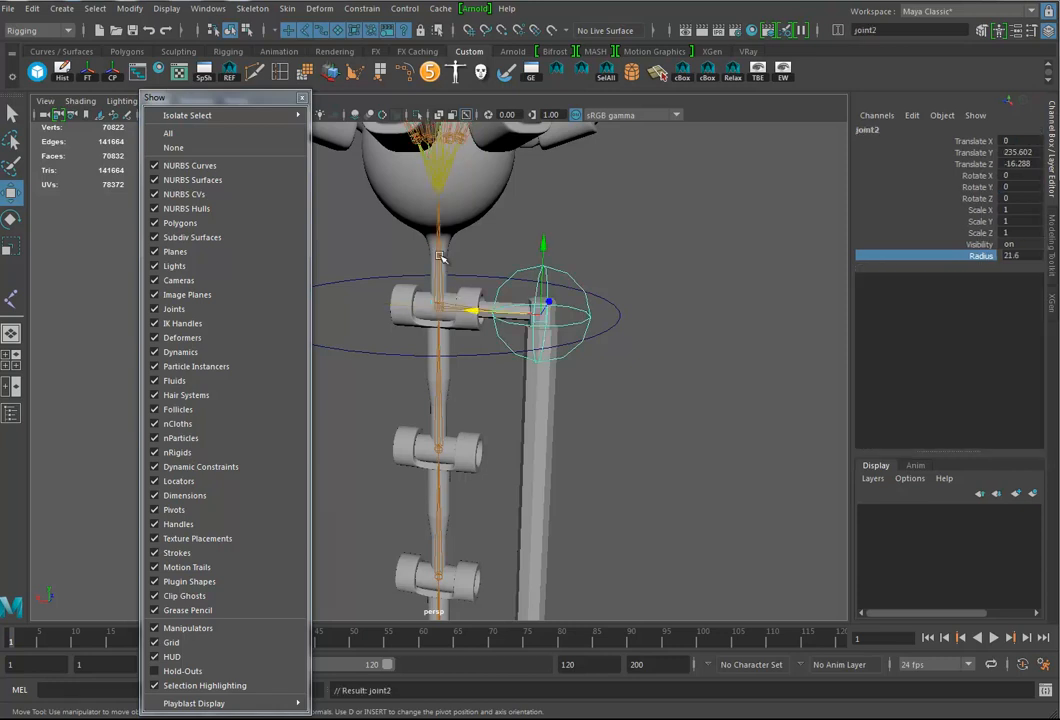
Parent the lower piston joint to the arm joint at the lowest hinge
middle_click_drag(598, 504, 622, 291, "alt")
middle_click_drag(606, 418, 596, 388, "alt")
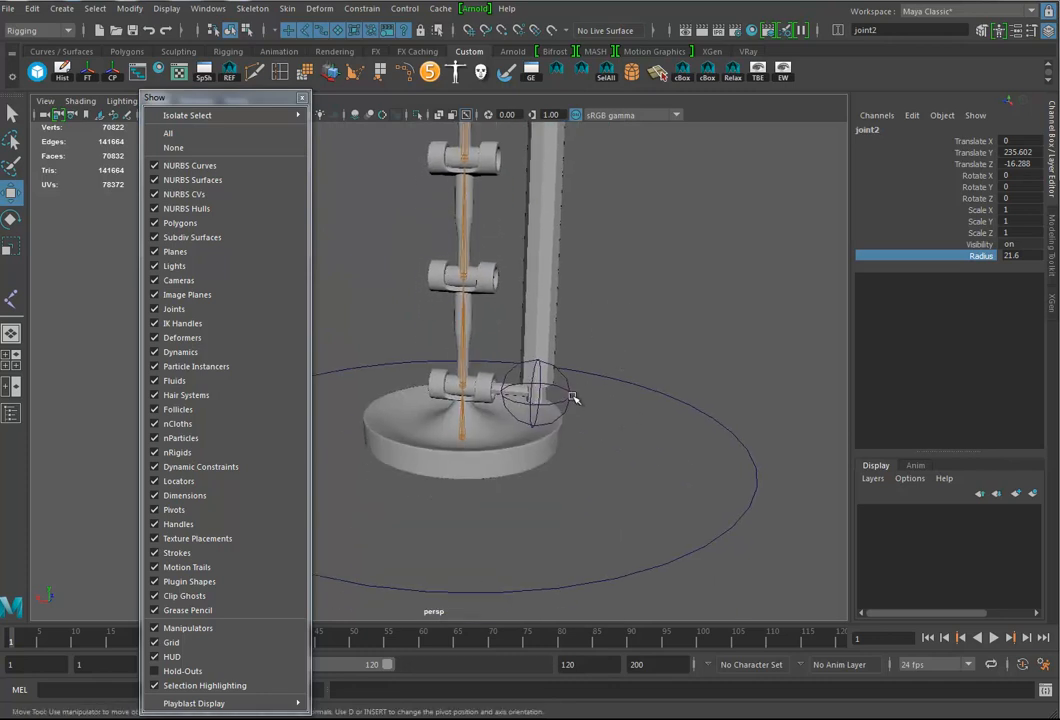
left_click(470, 345)
left_click_drag(470, 345, 474, 352, "shift")
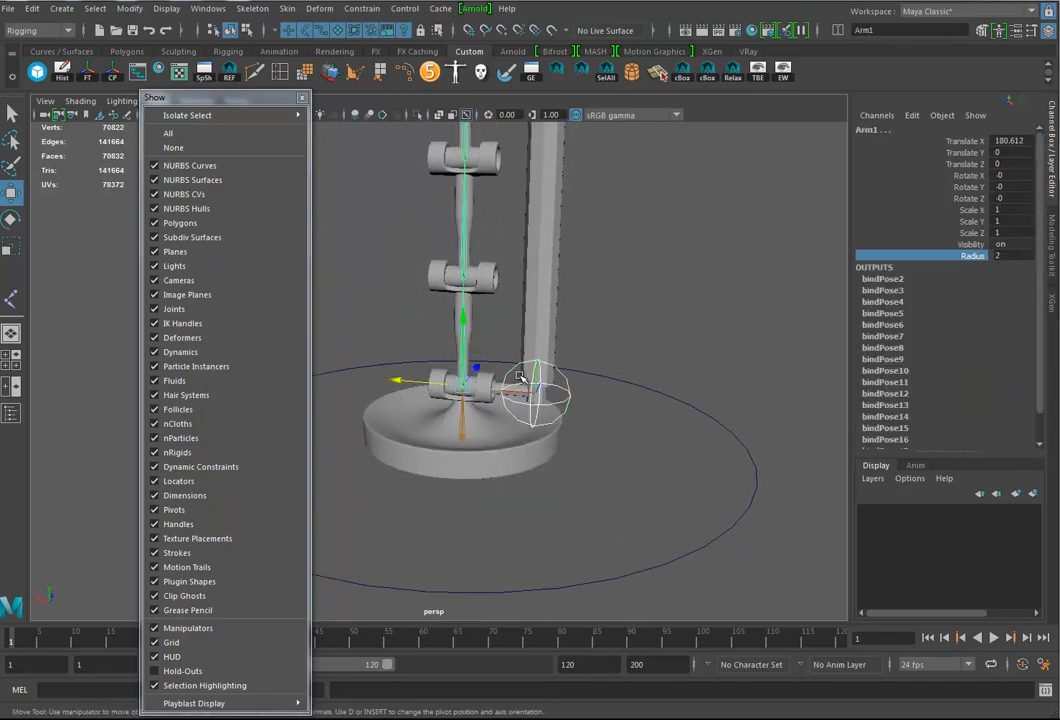
key("p")
Examine how the lower piston joint sits at the piston's base and relates to the arm chain
right_click_drag(698, 402, 580, 393, "alt")
middle_click_drag(570, 393, 570, 502, "alt")
right_click_drag(570, 502, 497, 450, "alt")
middle_click_drag(494, 446, 506, 491, "alt")
left_click_drag(506, 491, 514, 456, "alt")
right_click_drag(467, 464, 690, 505, "alt")
middle_click_drag(687, 507, 634, 476, "alt")
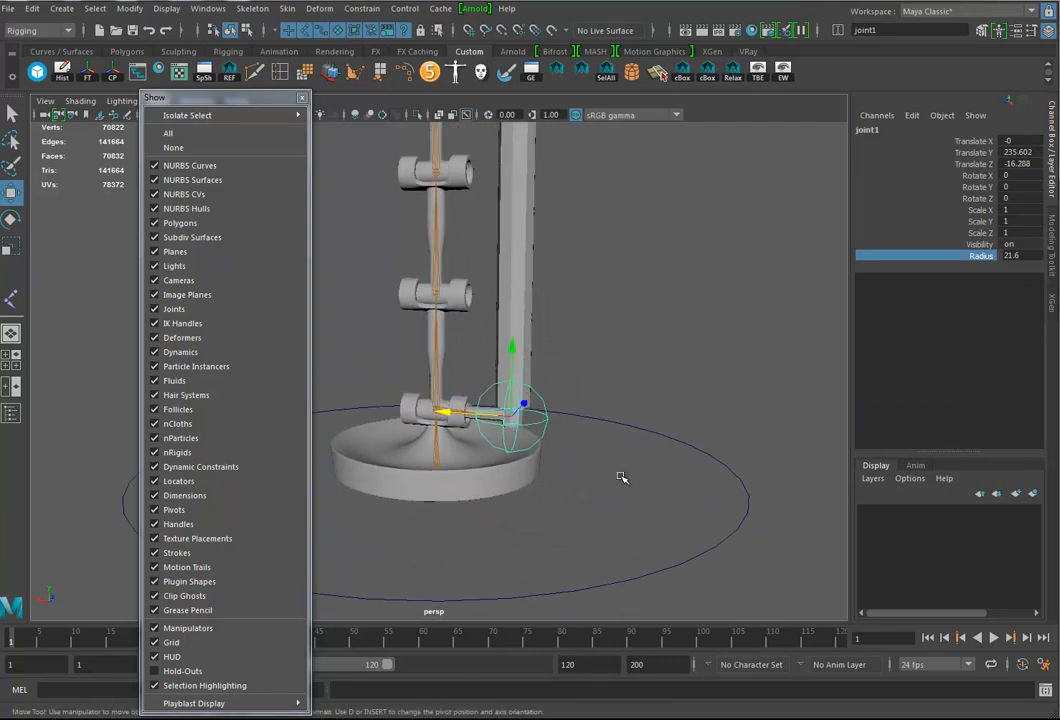
left_click_drag(634, 476, 615, 483, "alt")
right_click_drag(615, 483, 733, 473, "alt")
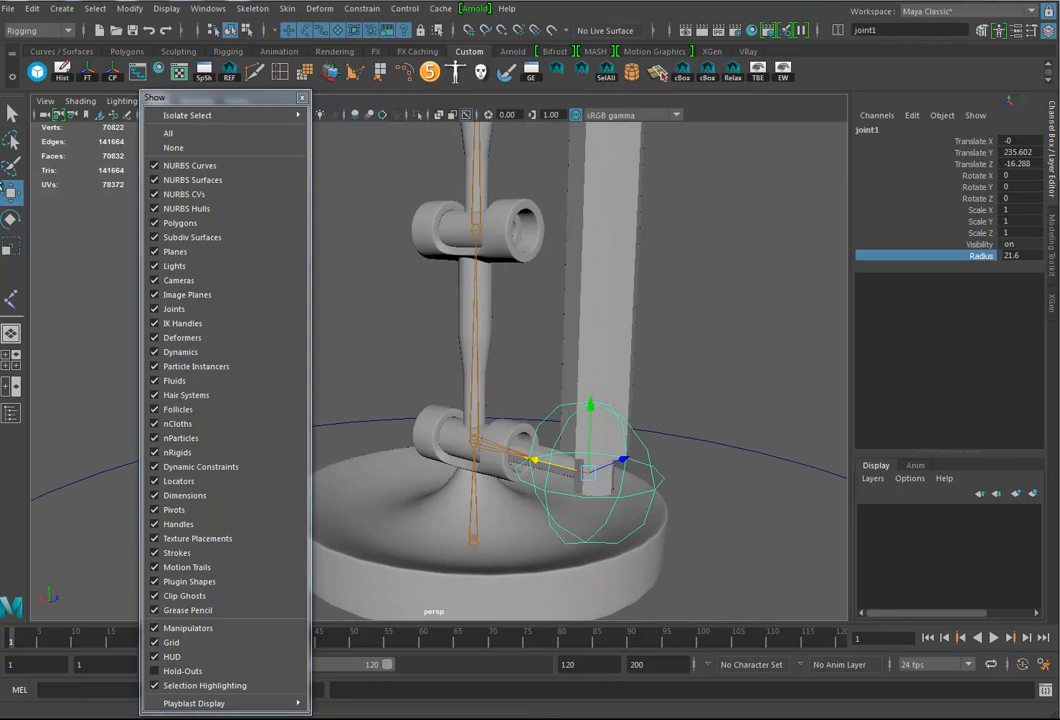
key("q")
scroll(585, 486, "up", 5)
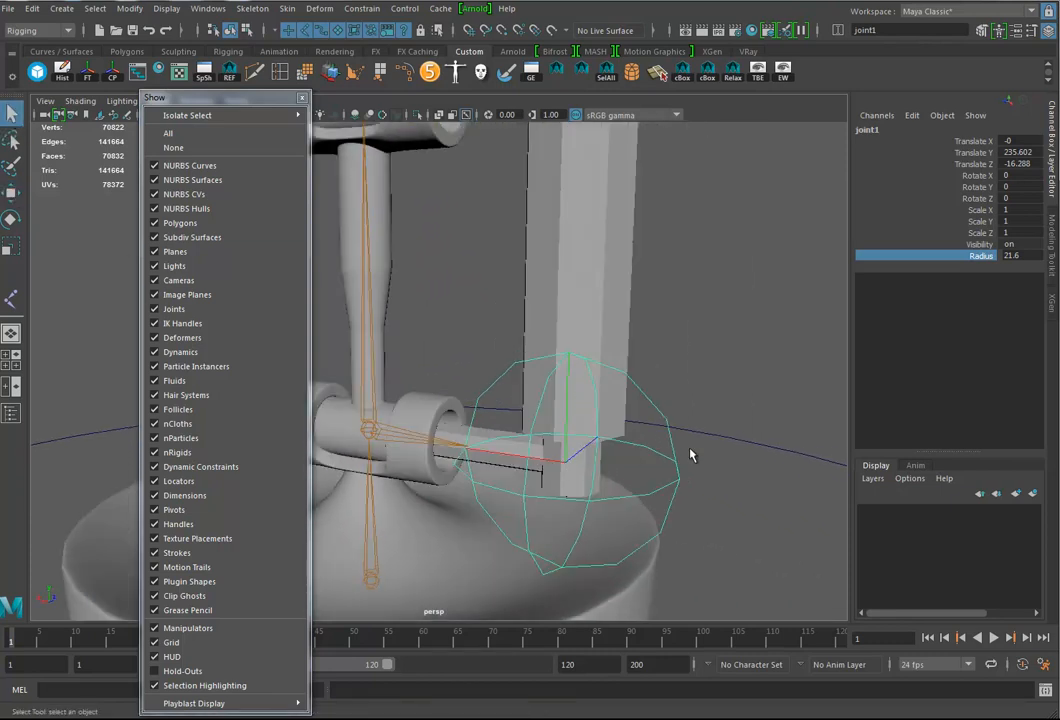
right_click_drag(631, 462, 353, 436, "alt")
left_click_drag(660, 365, 637, 379, "alt")
right_click_drag(637, 379, 478, 502, "alt")
middle_click_drag(542, 200, 556, 583, "alt")
Select the upper piston joint followed by the lower one, and check the lower joint's axis directions
left_click(503, 312)
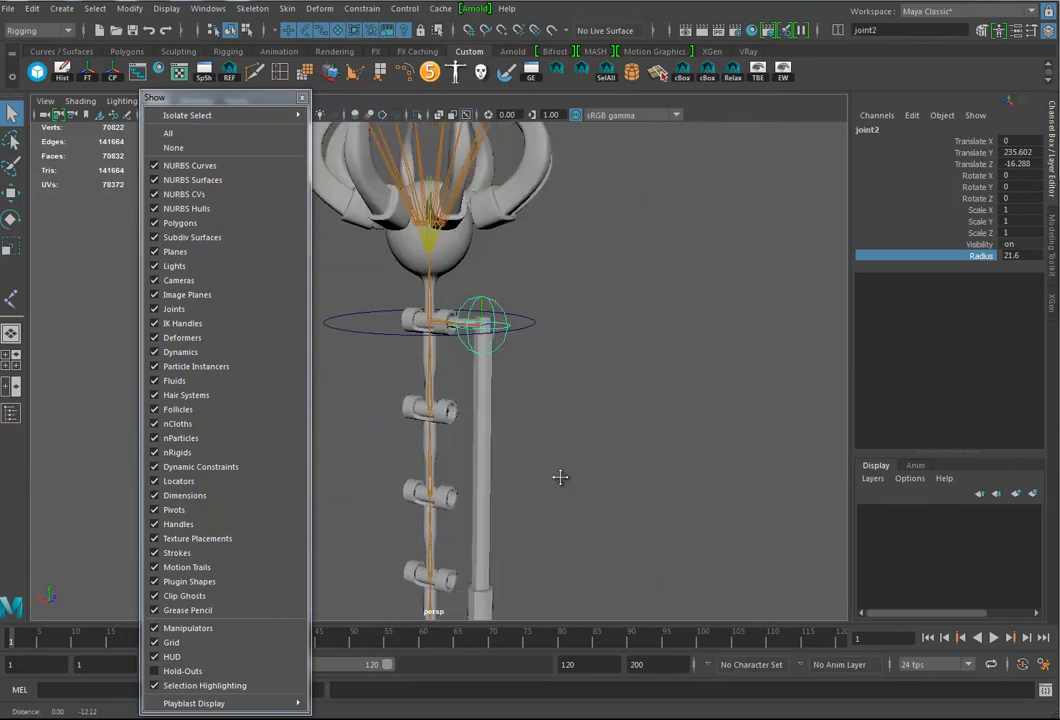
middle_click_drag(648, 565, 682, 370, "alt")
right_click_drag(682, 370, 525, 383, "alt")
middle_click_drag(503, 381, 498, 354, "alt")
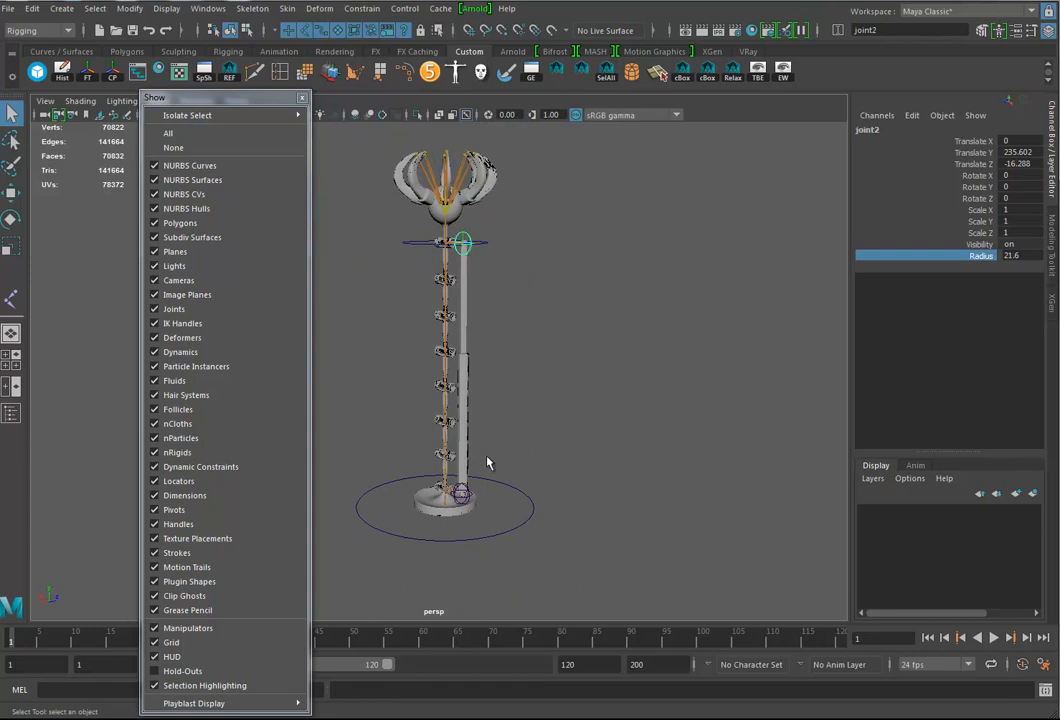
left_click_drag(462, 389, 554, 274, "alt")
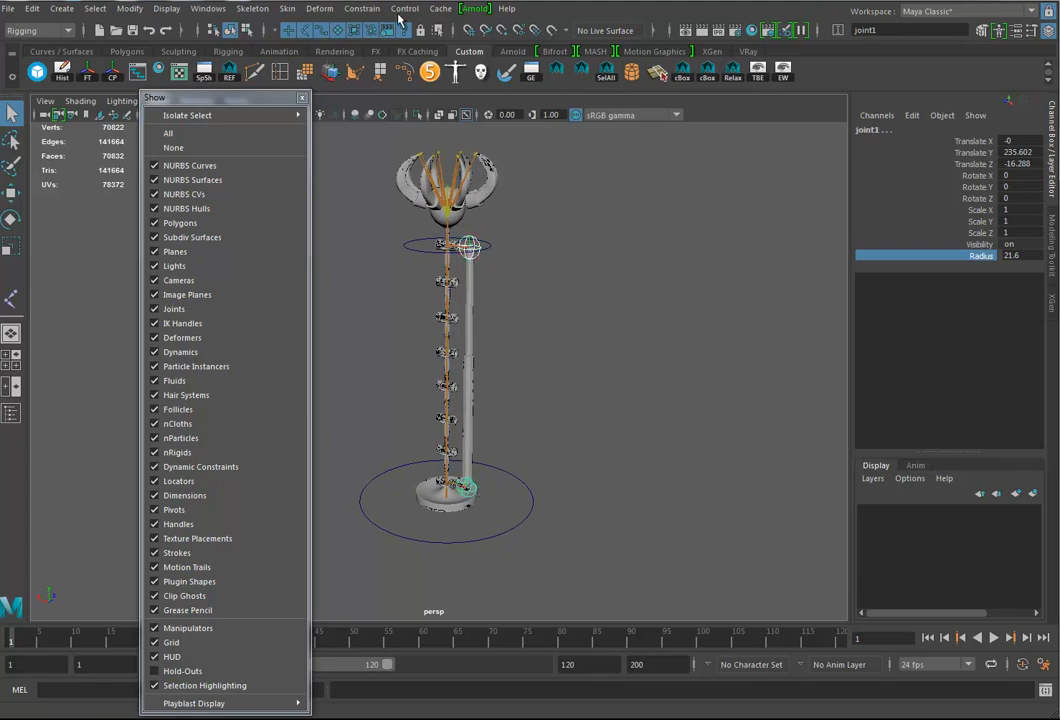
scroll(480, 504, "up", 5)
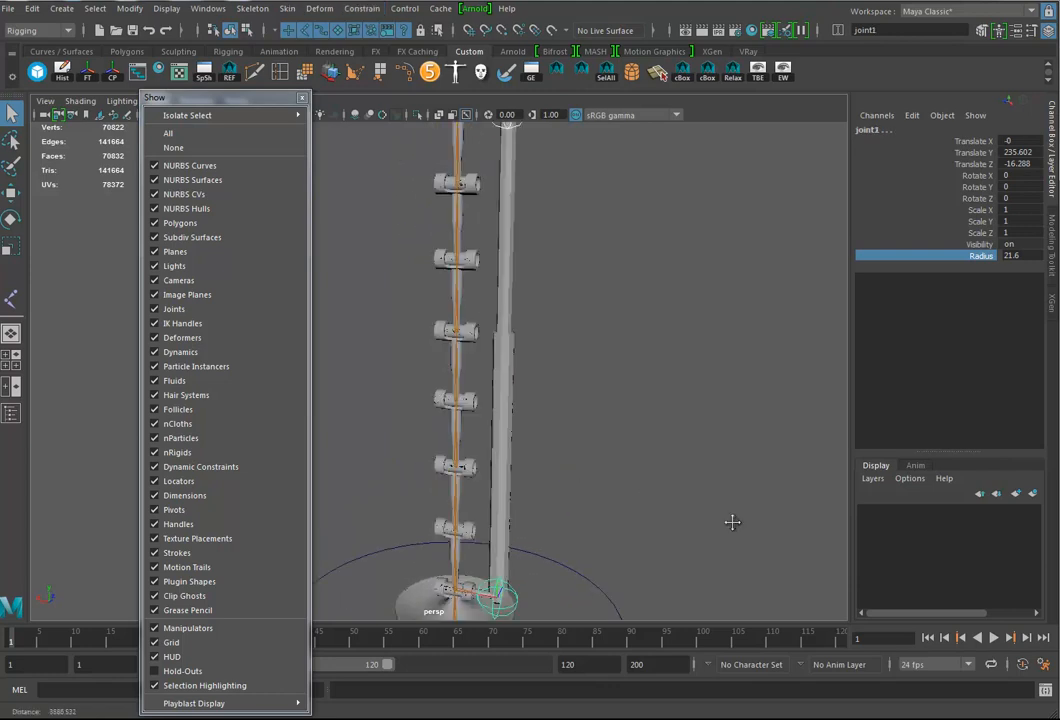
scroll(548, 468, "up", 8)
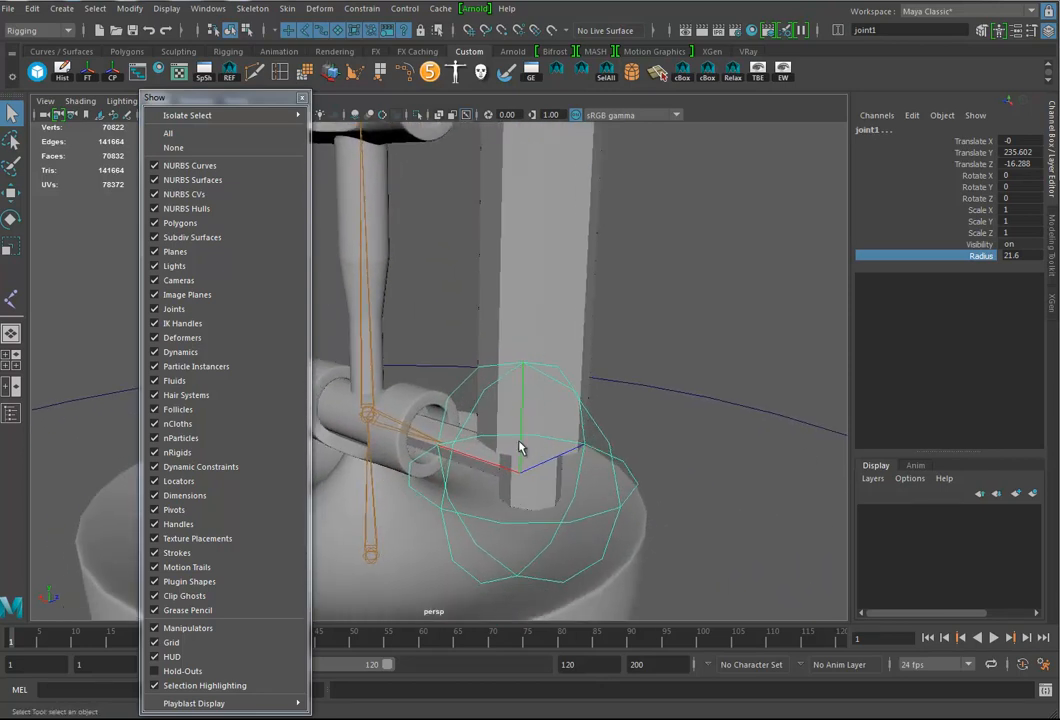
scroll(575, 420, "down", 5)
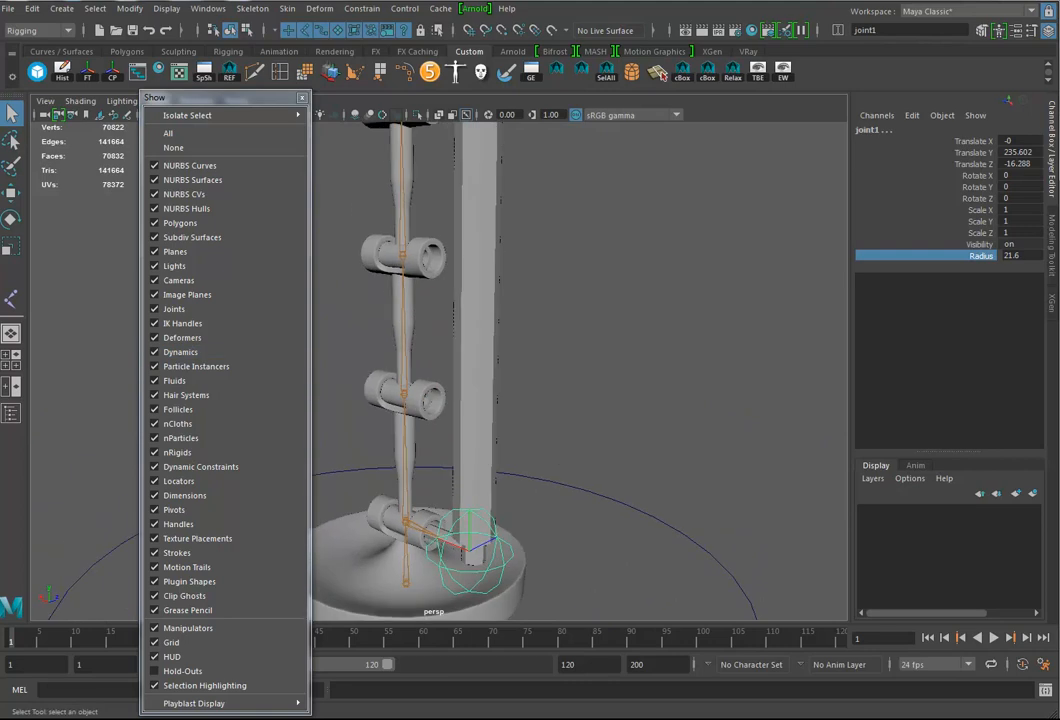
Configure the aim constraint with aim vector 0, 1, 0 and up vector 0, 0, 1
left_click(362, 9)
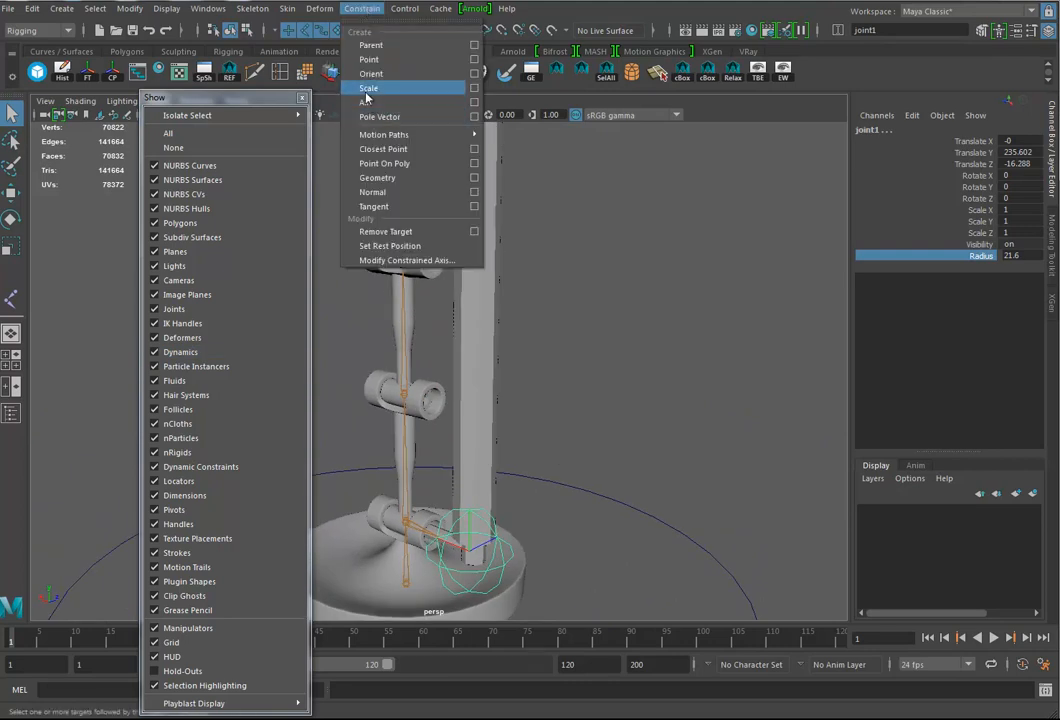
left_click(474, 103)
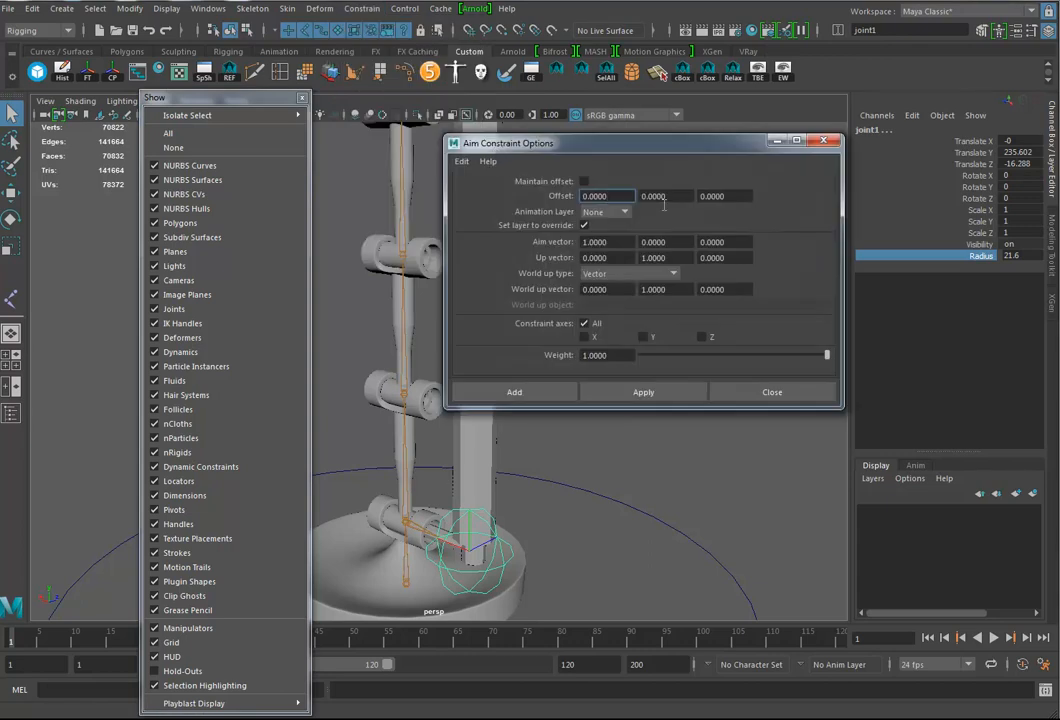
left_click(601, 242)
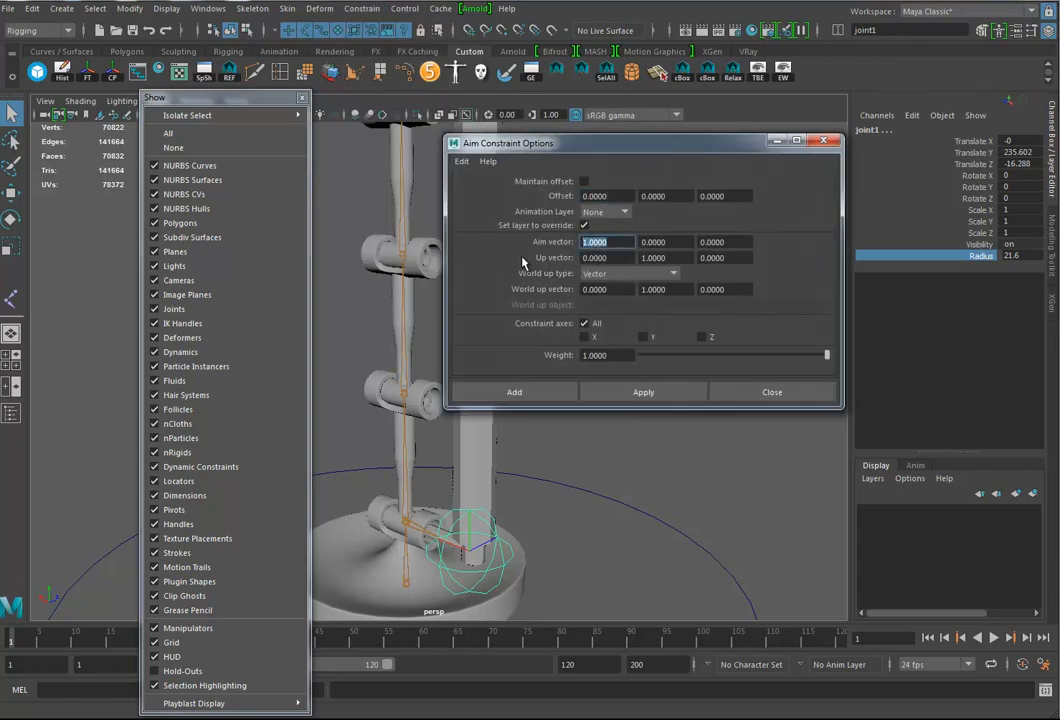
type("0")
left_click(648, 241)
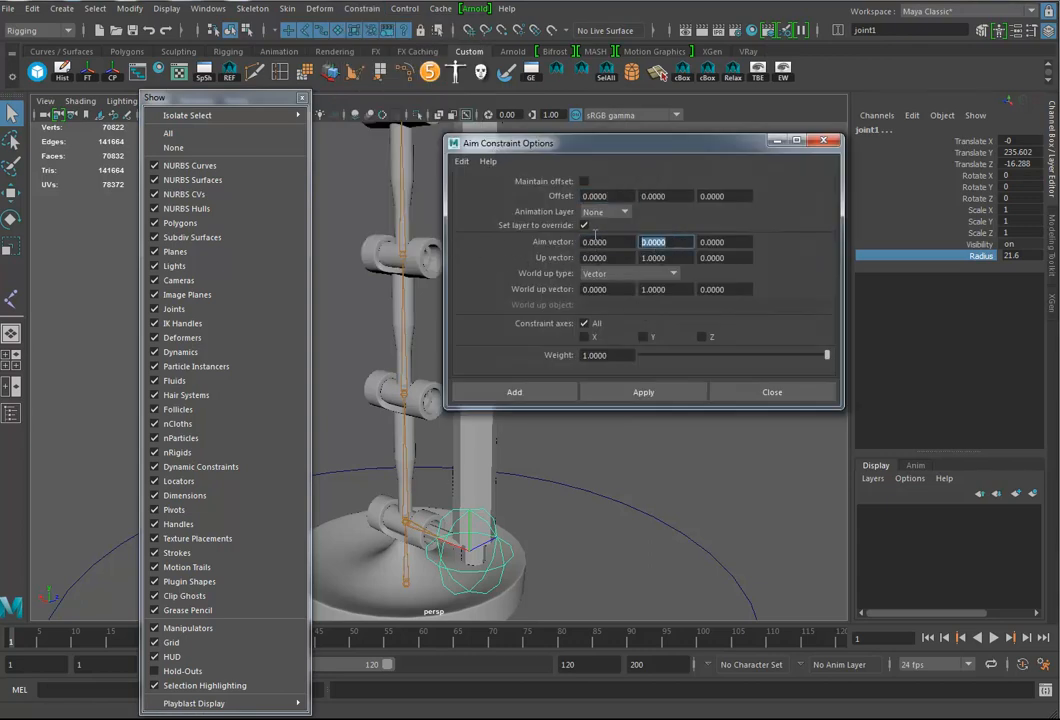
type("1")
left_click(711, 258)
type("1")
left_click(646, 257)
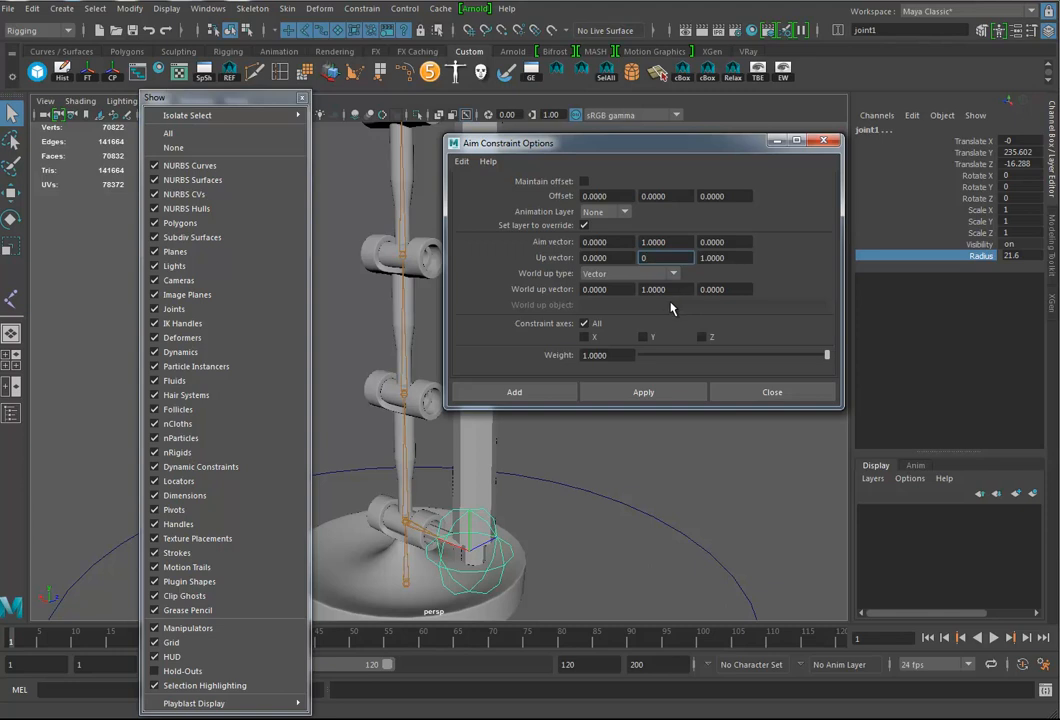
left_click_drag(679, 148, 829, 134)
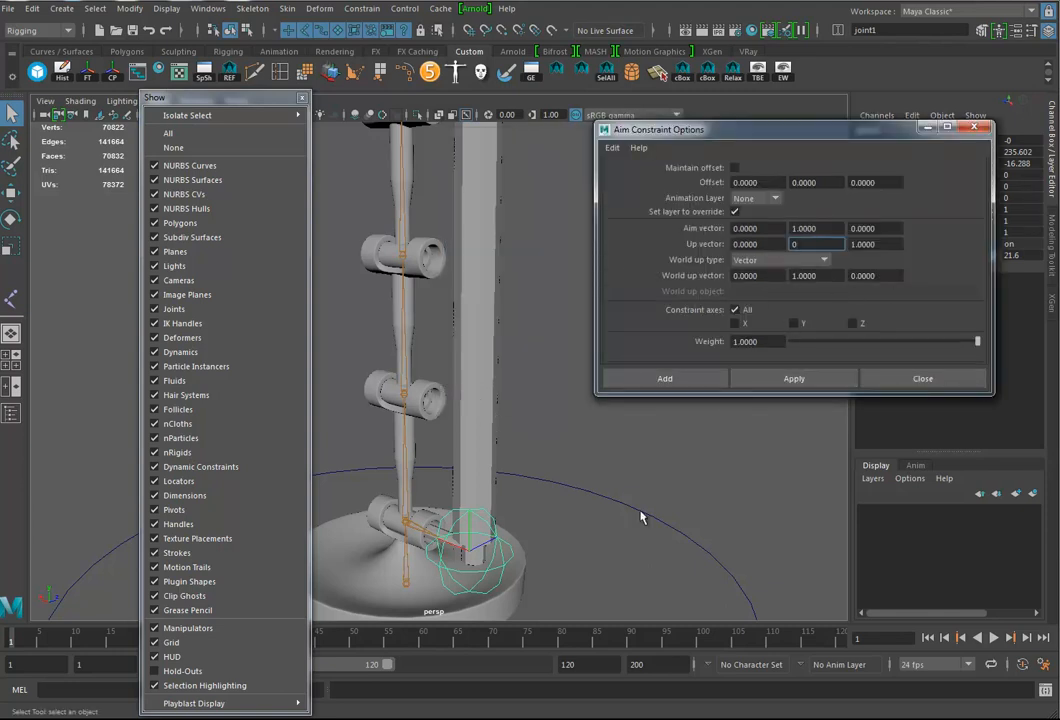
Check the upper joint against the lower one and apply the aim constraint so the lower piston joint aims at the upper
right_click_drag(537, 346, 426, 294, "alt")
middle_click_drag(426, 294, 428, 346, "alt")
left_click_drag(428, 346, 452, 355, "alt")
middle_click_drag(452, 355, 498, 530, "alt")
middle_click_drag(514, 350, 513, 424, "alt")
left_click_drag(513, 424, 483, 386, "alt")
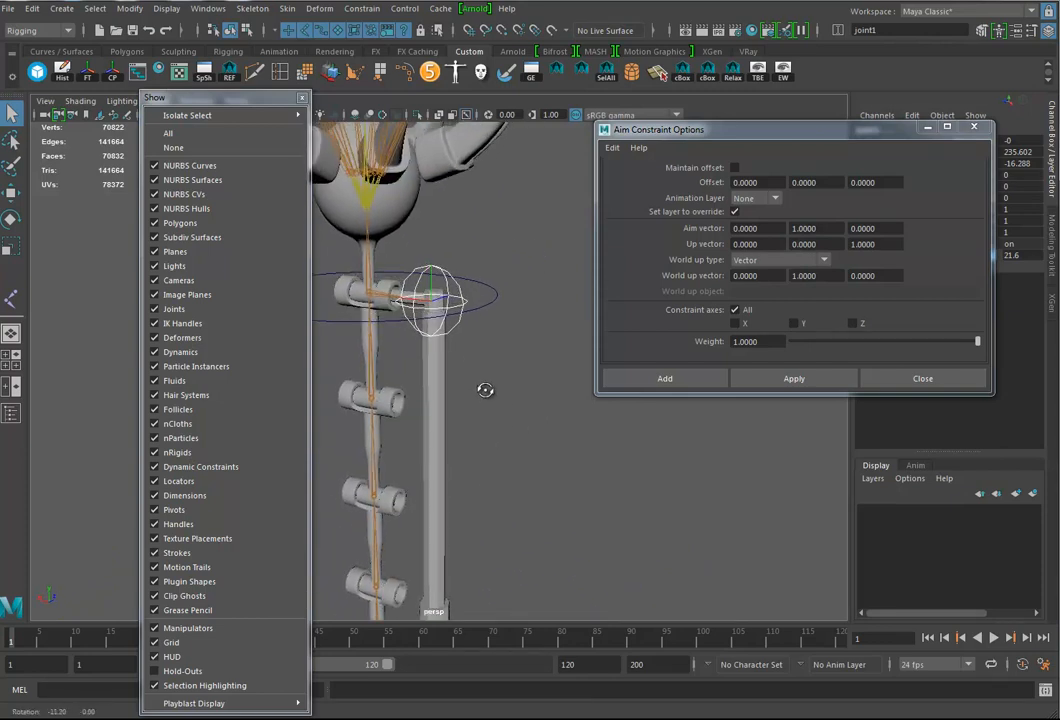
right_click_drag(489, 399, 383, 442, "alt")
middle_click_drag(494, 540, 494, 371, "alt")
right_click_drag(494, 371, 369, 454, "alt")
middle_click_drag(455, 245, 463, 239, "alt")
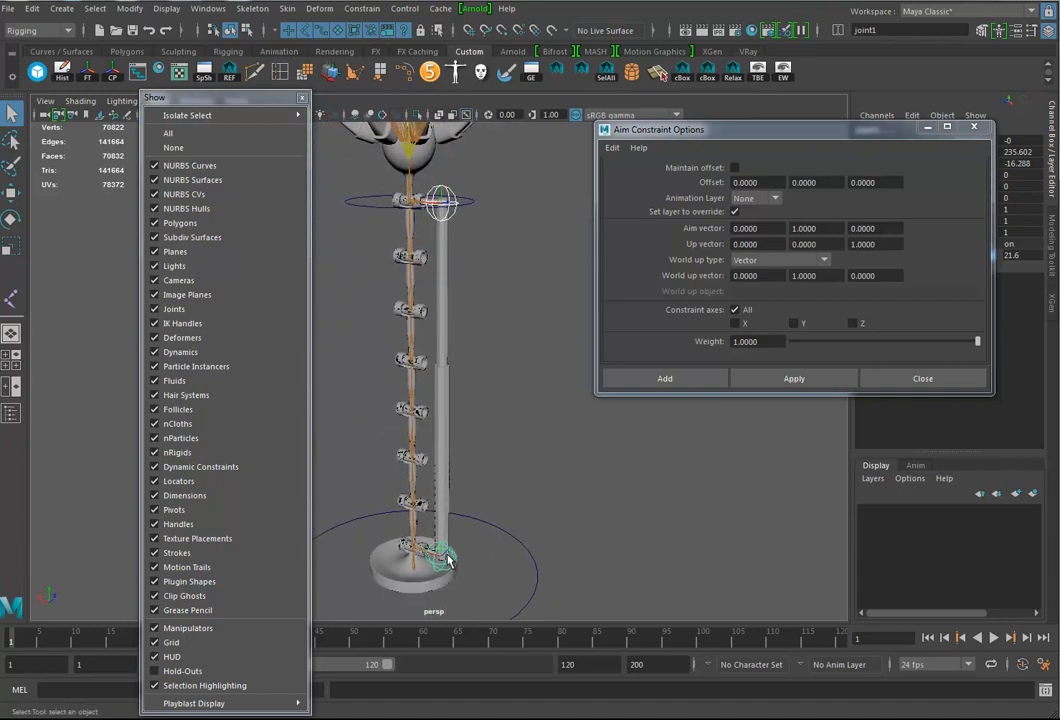
left_click(794, 379)
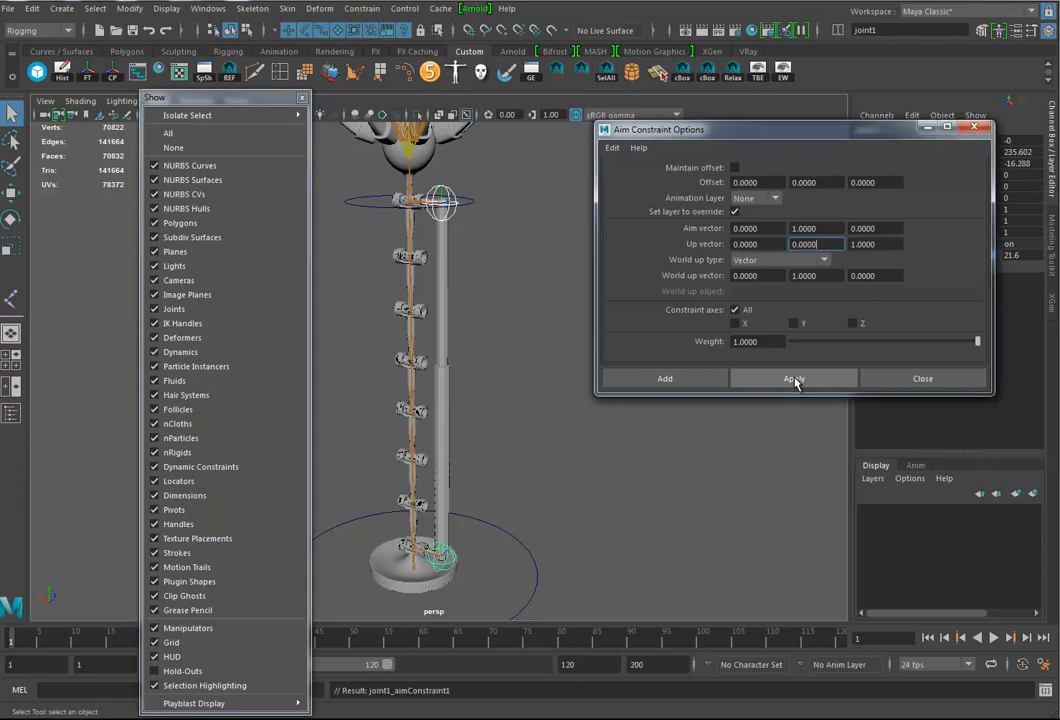
Apply the same aim constraint in reverse so the upper piston joint aims at the lower one, and close the constraint options
left_click(460, 560)
left_click(442, 199, "shift")
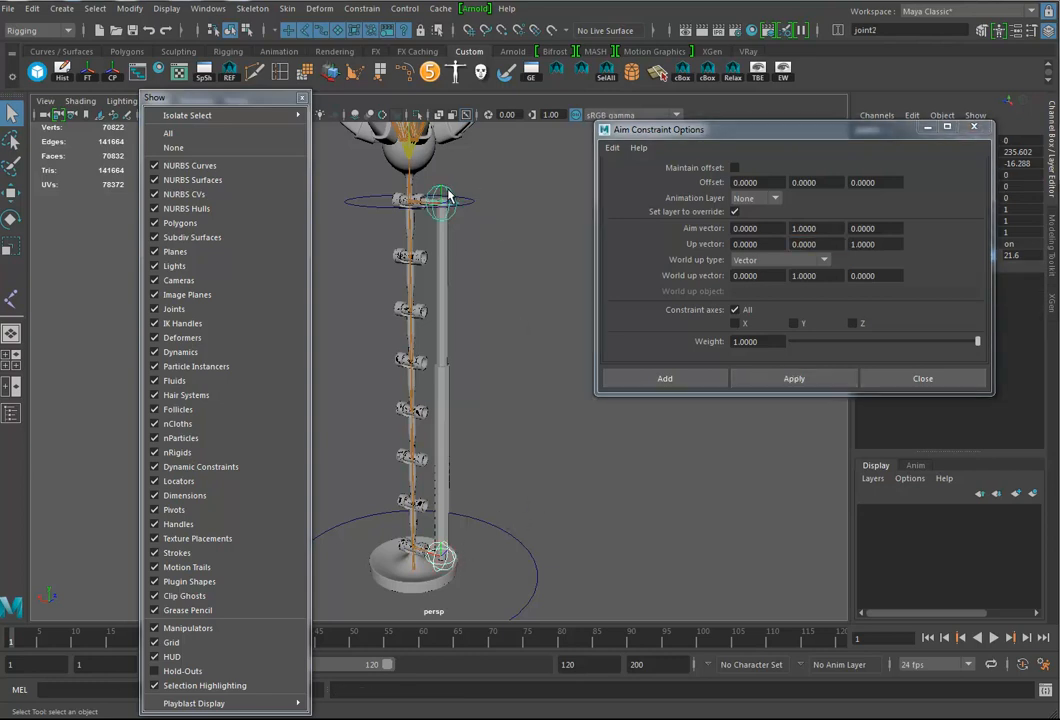
left_click(770, 382)
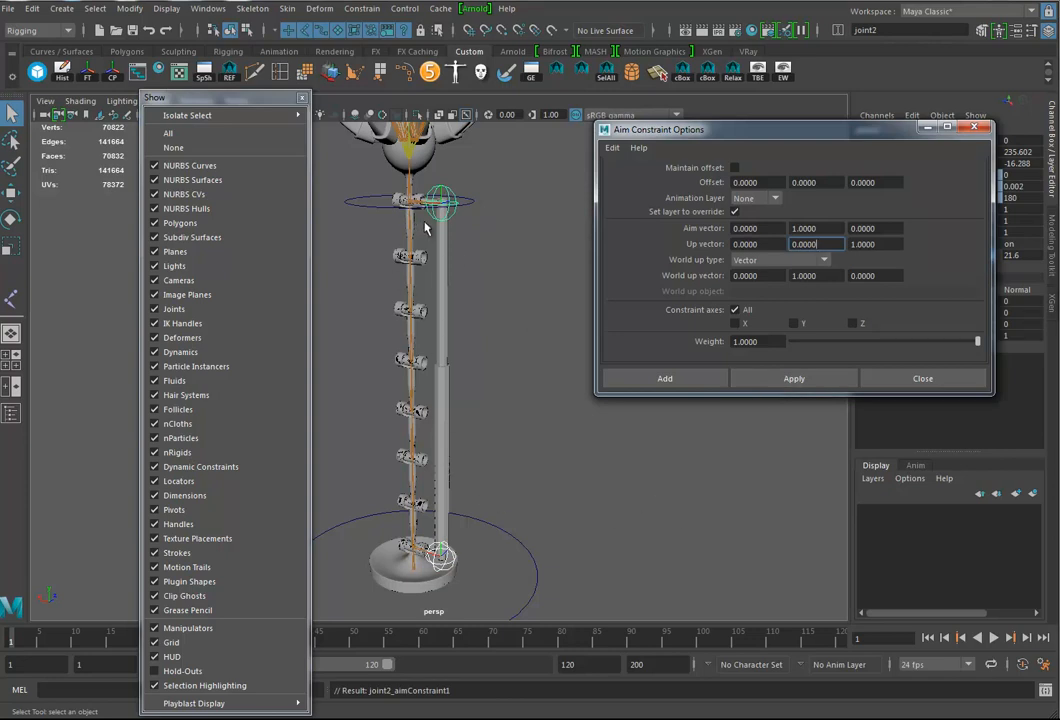
left_click_drag(526, 378, 505, 393, "alt")
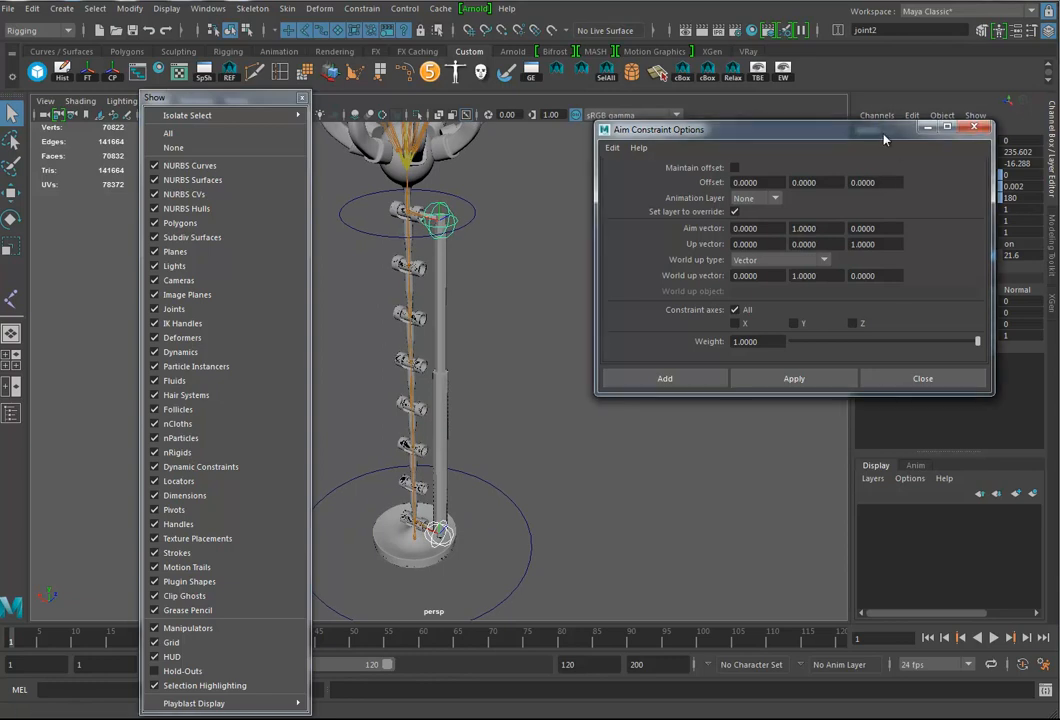
left_click_drag(880, 130, 873, 154)
left_click(962, 153)
left_click_drag(523, 440, 556, 390, "alt")
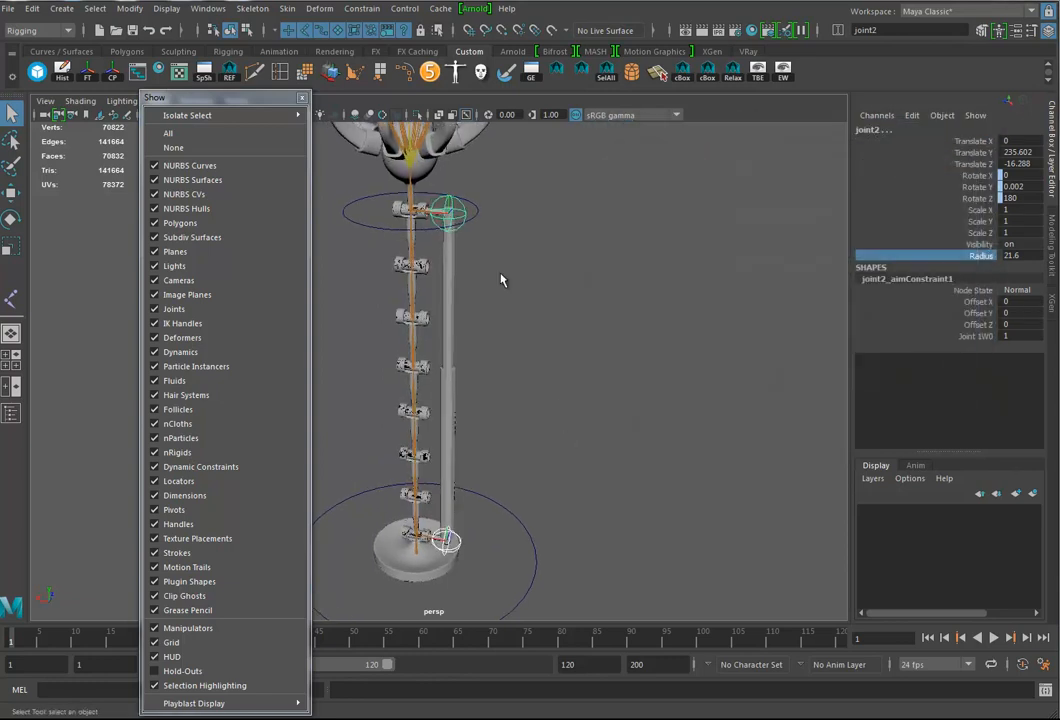
Review the attributes of the upper piston joint's aim constraint in the Attribute Editor
double_click(944, 280)
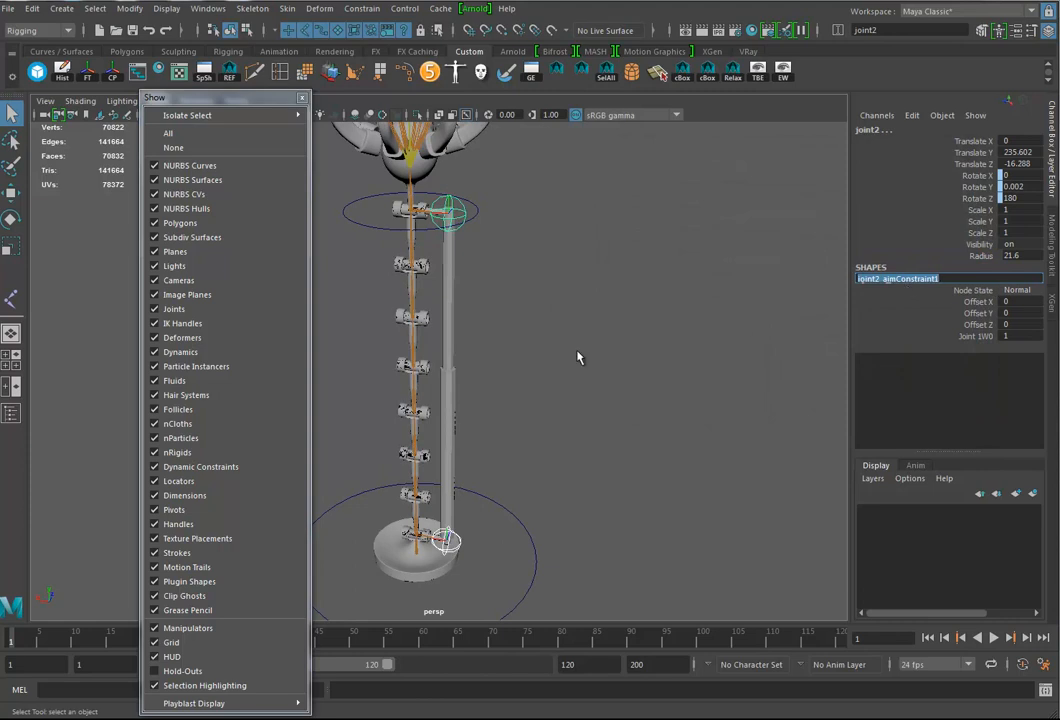
key("Return")
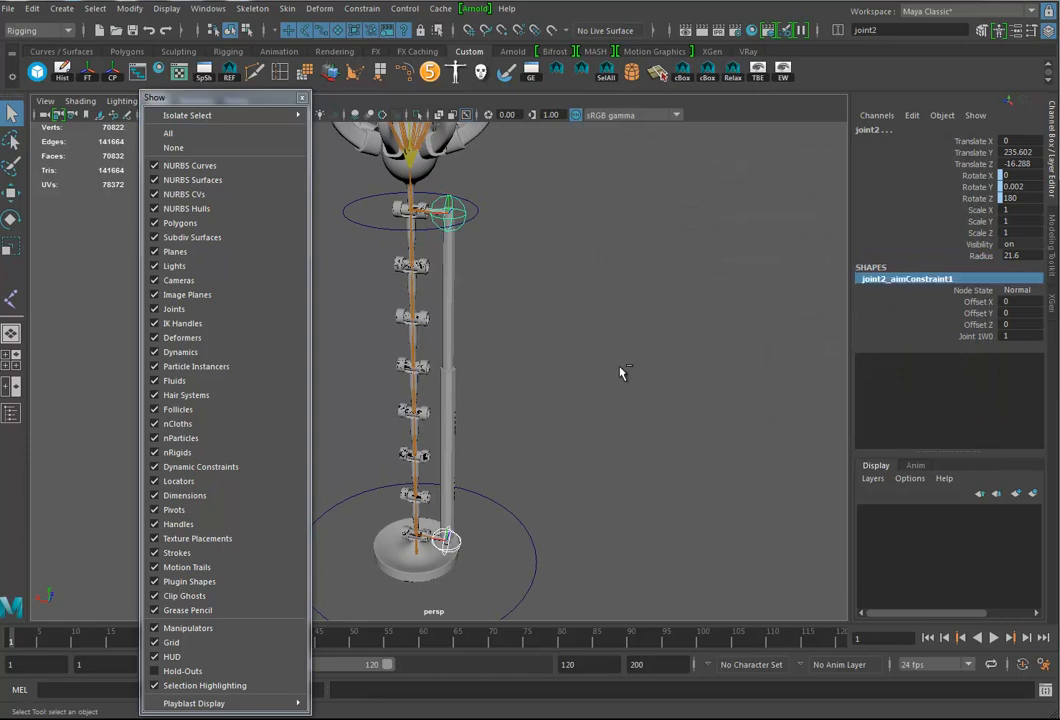
key("ctrl+a")
left_click_drag(166, 106, 814, 92)
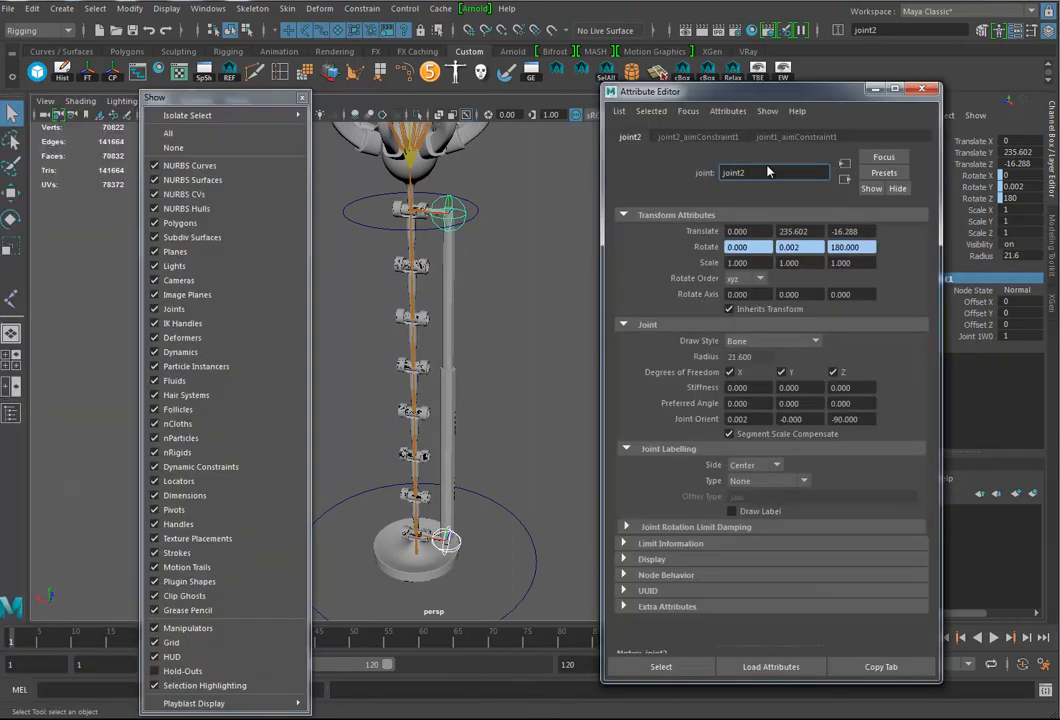
left_click(700, 137)
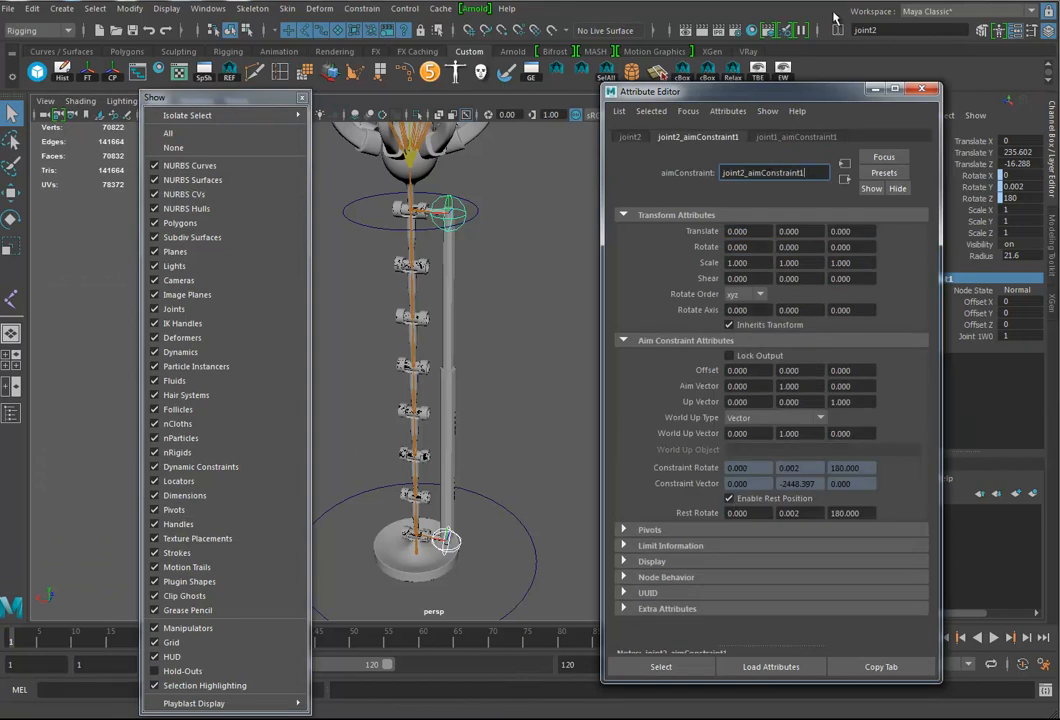
left_click(921, 89)
Bind the upper piston mesh to the upper piston joint, using Bind Skin with the selected joints option
left_click_drag(516, 397, 581, 323, "alt")
right_click_drag(508, 341, 592, 323, "alt")
middle_click_drag(592, 323, 557, 401, "alt")
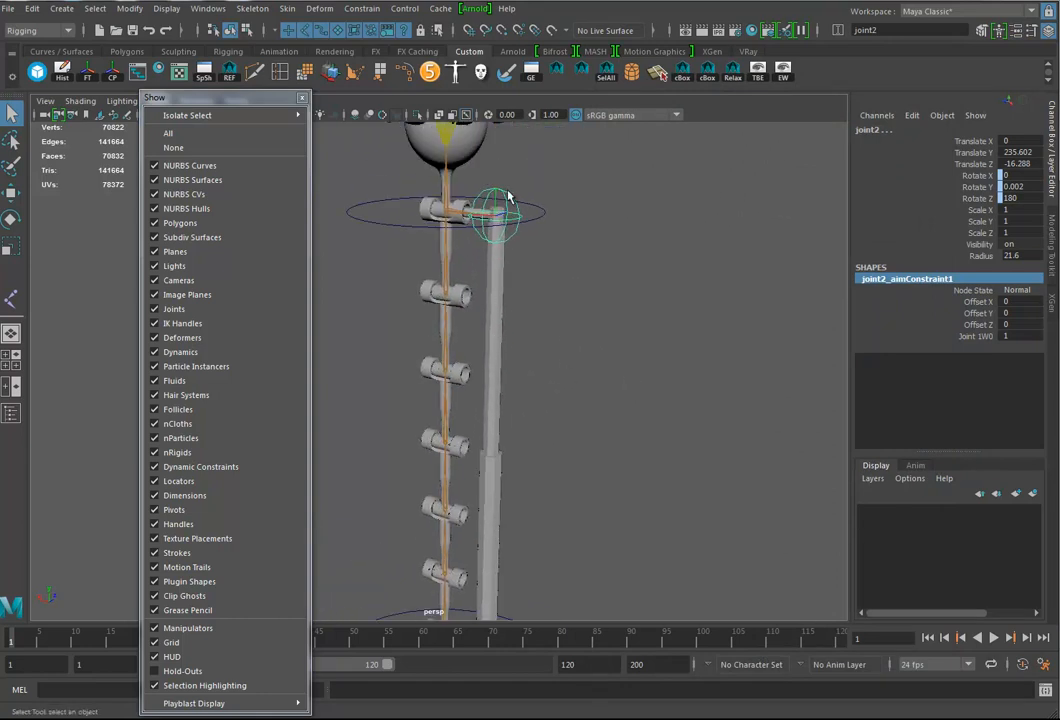
left_click(495, 300)
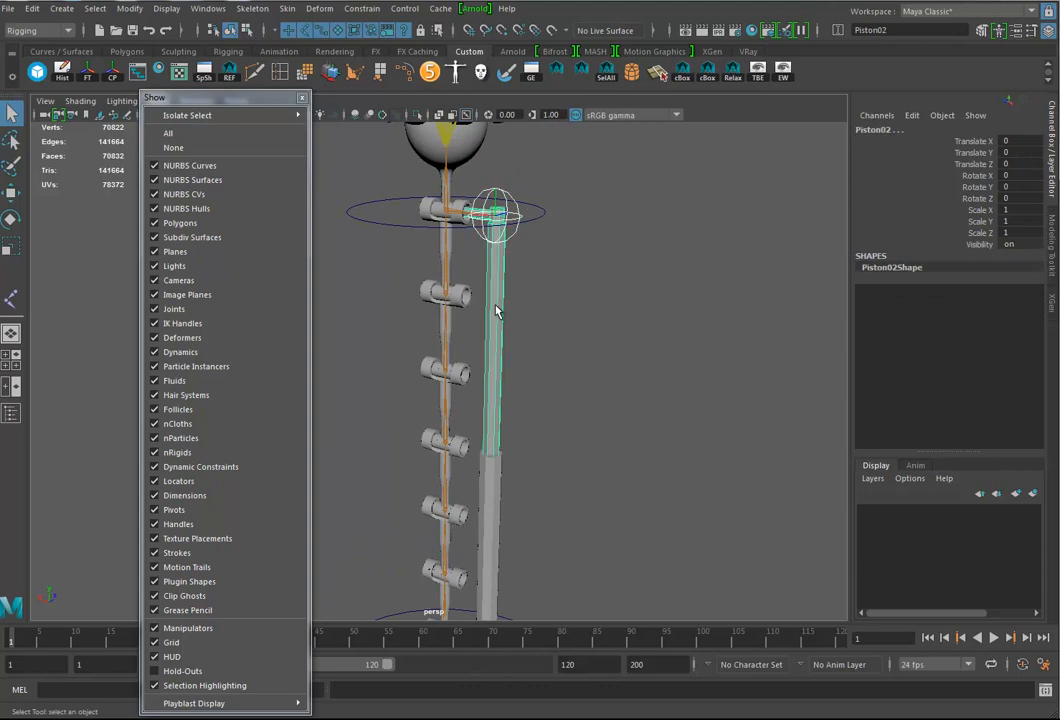
left_click(289, 9)
left_click(416, 43)
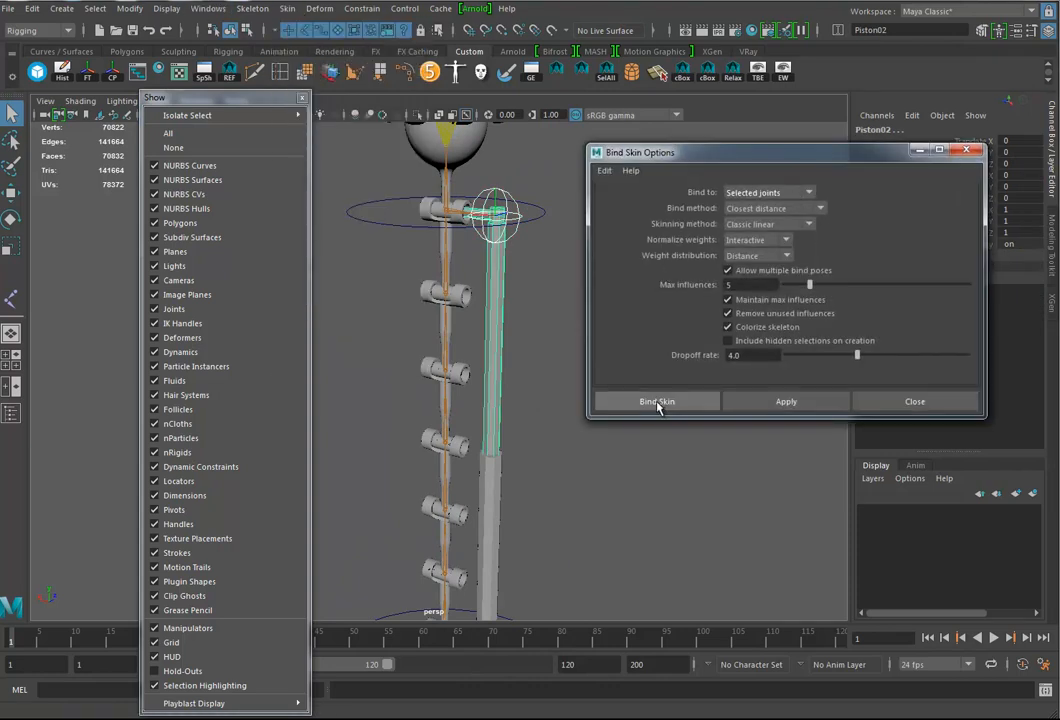
left_click(775, 405)
middle_click_drag(634, 537, 652, 319, "alt")
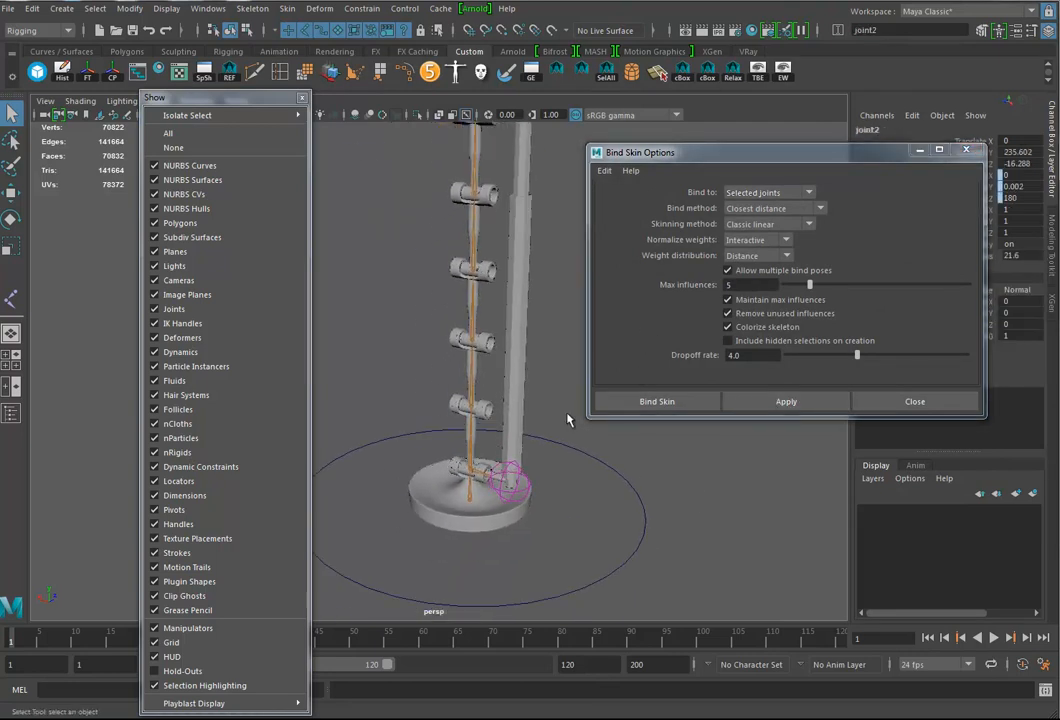
Bind the lower piston mesh to the lower piston joint with the same Bind Skin settings, and close the bind options
left_click(527, 489)
left_click(523, 385, "shift")
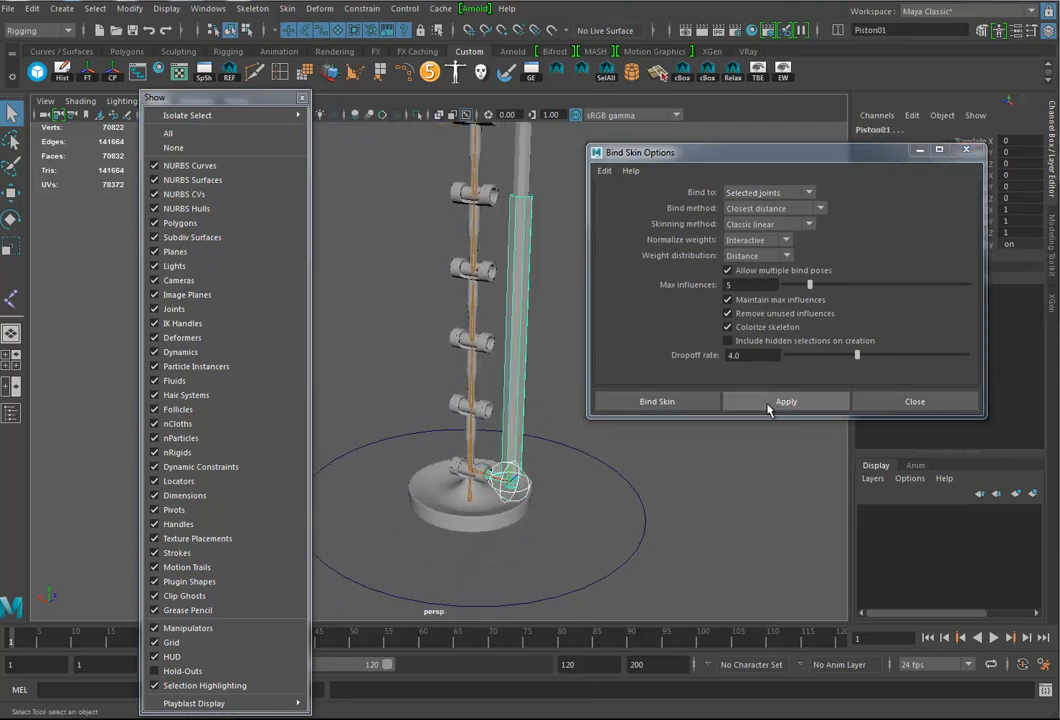
left_click(769, 400)
left_click(899, 411)
Test the piston by moving the claw control down and sideways, and undo the test moves
right_click_drag(705, 508, 532, 437, "alt")
left_click_drag(532, 437, 629, 334, "alt")
left_click(500, 242)
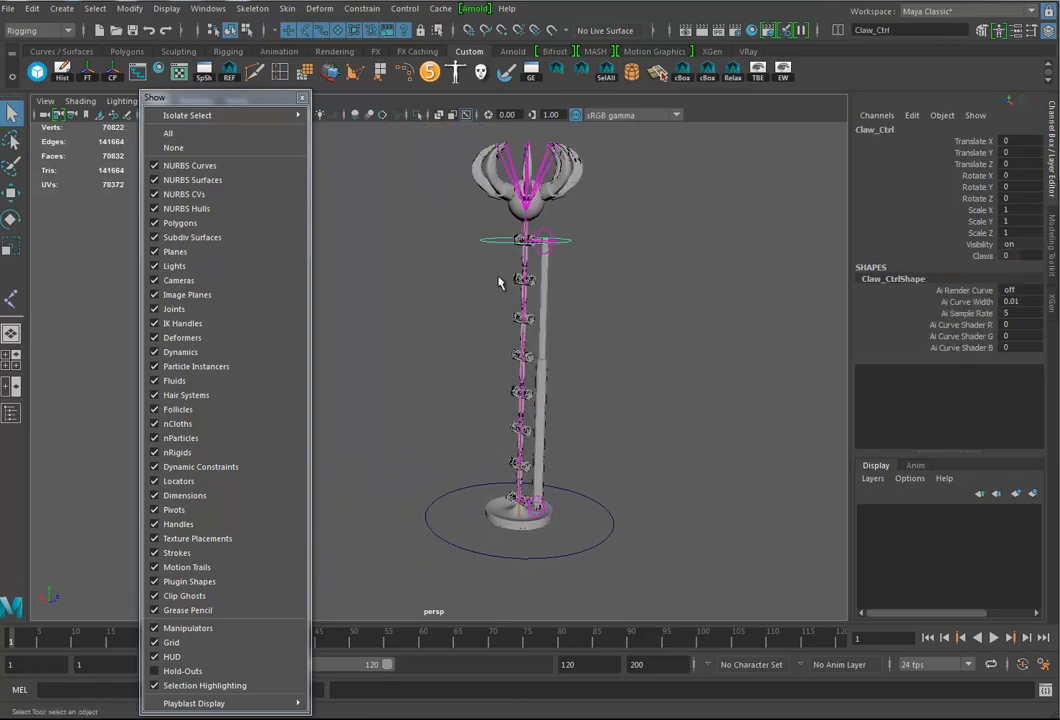
key("w")
left_click_drag(530, 180, 517, 236)
left_click_drag(546, 337, 363, 439, "alt")
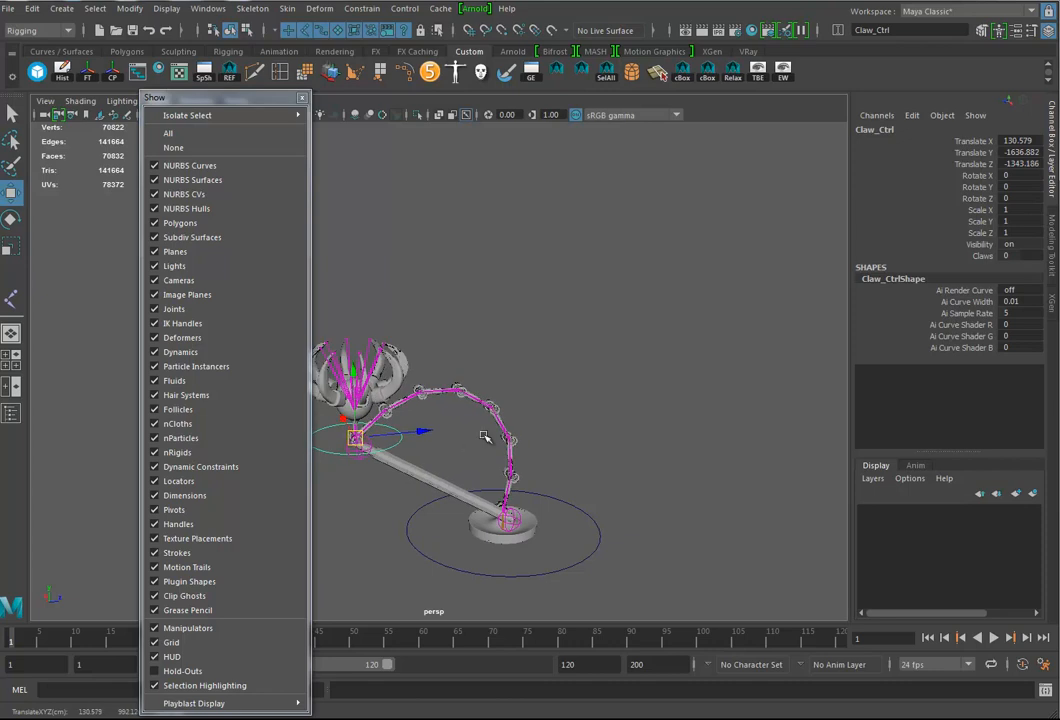
middle_click_drag(473, 447, 603, 376, "alt")
left_click_drag(603, 376, 586, 336, "alt")
key("ctrl+z")
key("ctrl+z")
Lower the claw control straight down to about -1163.6 in Y and inspect the compressed piston from several sides
middle_click_drag(586, 336, 572, 360, "alt")
left_click_drag(572, 360, 599, 426, "alt")
right_click_drag(599, 426, 639, 421, "alt")
middle_click_drag(639, 421, 566, 358, "alt")
left_click_drag(533, 345, 560, 333, "alt")
left_click_drag(590, 140, 544, 306)
left_click_drag(570, 416, 596, 382, "alt")
right_click_drag(596, 382, 637, 423, "alt")
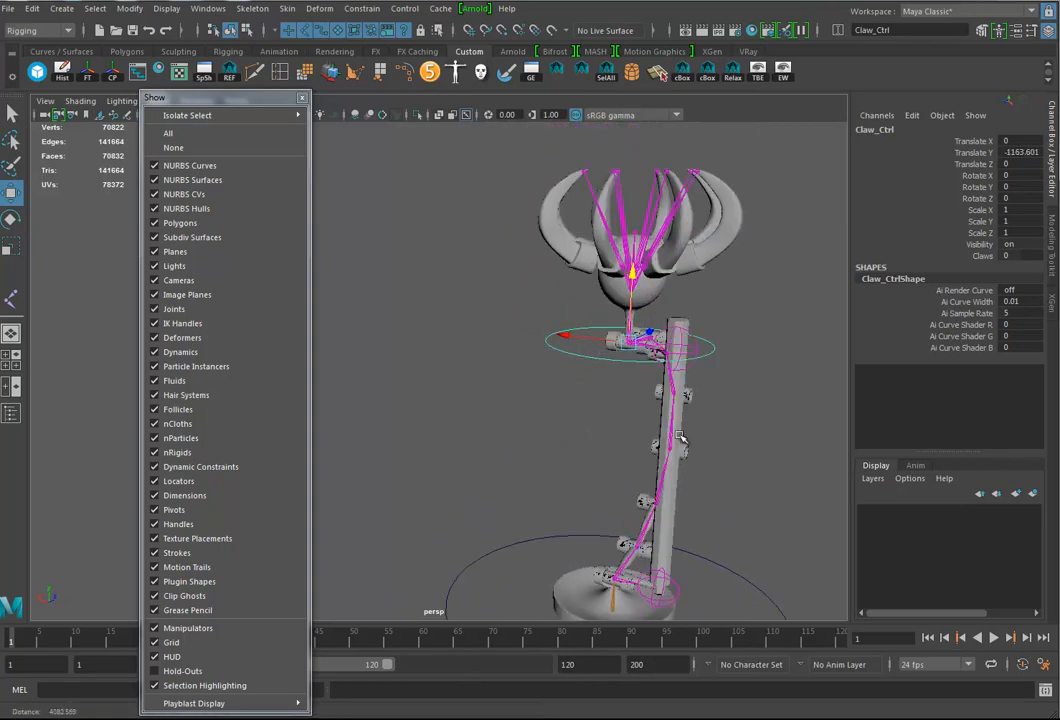
left_click_drag(637, 423, 549, 369, "alt")
right_click_drag(587, 379, 712, 430, "alt")
left_click_drag(706, 471, 624, 427, "alt")
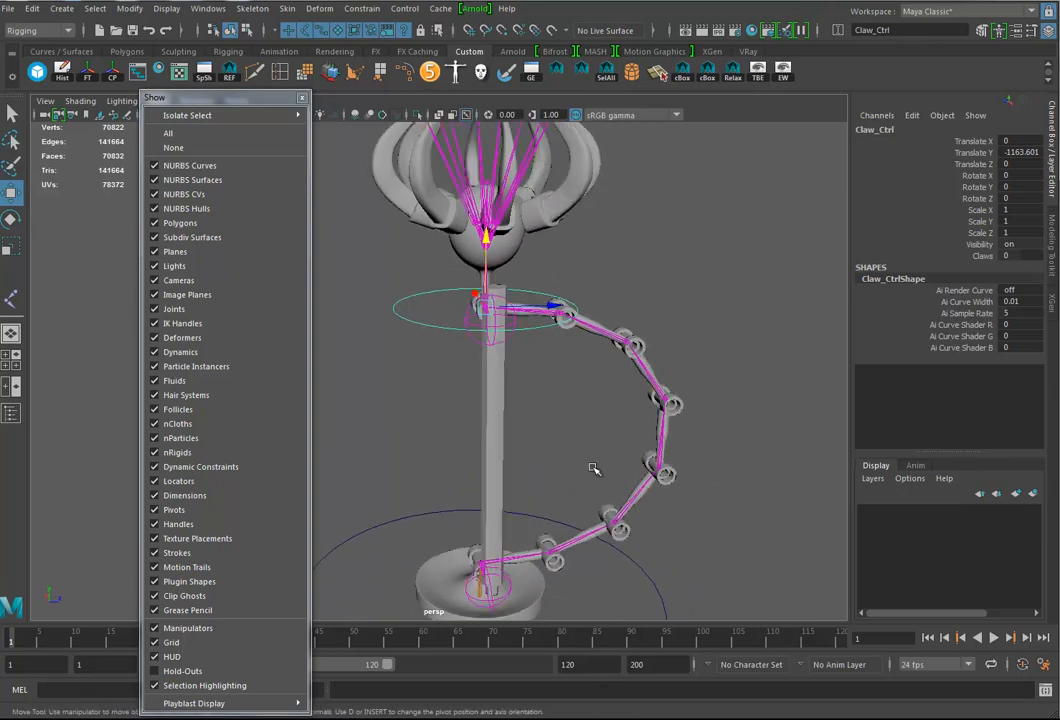
left_click_drag(555, 400, 549, 333, "alt")
left_click_drag(608, 492, 516, 312, "alt")
Lower the claw control further to about -1391 in Y, try rotating it, and undo back to the rest pose
left_click_drag(533, 179, 488, 264)
key("e")
key("ctrl+z")
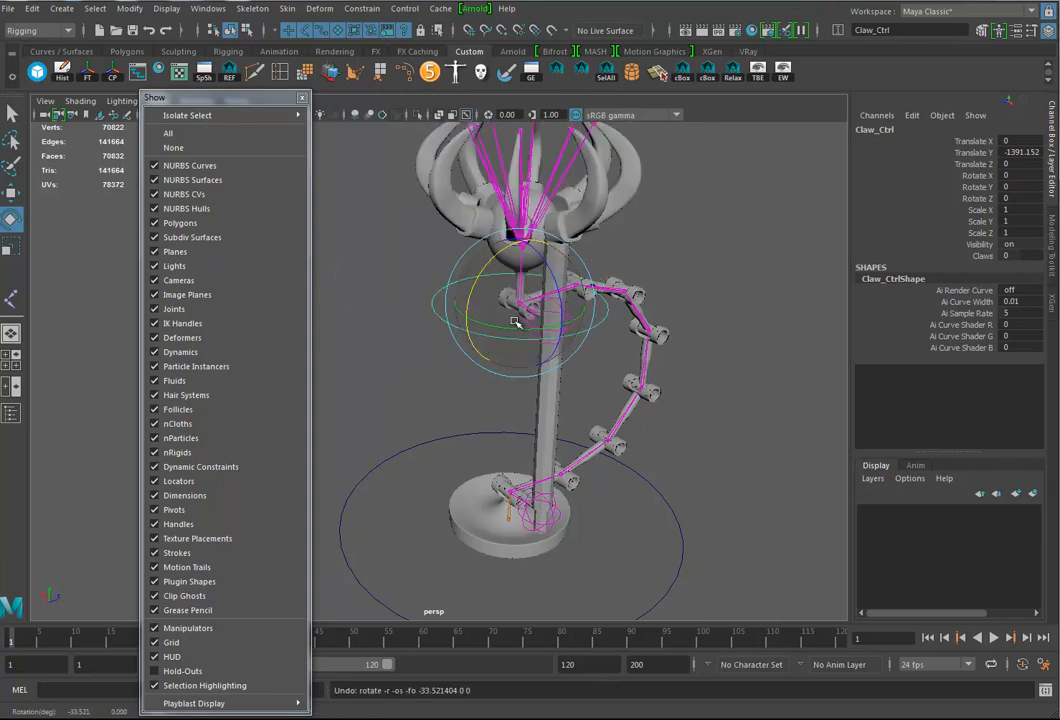
key("ctrl+z")
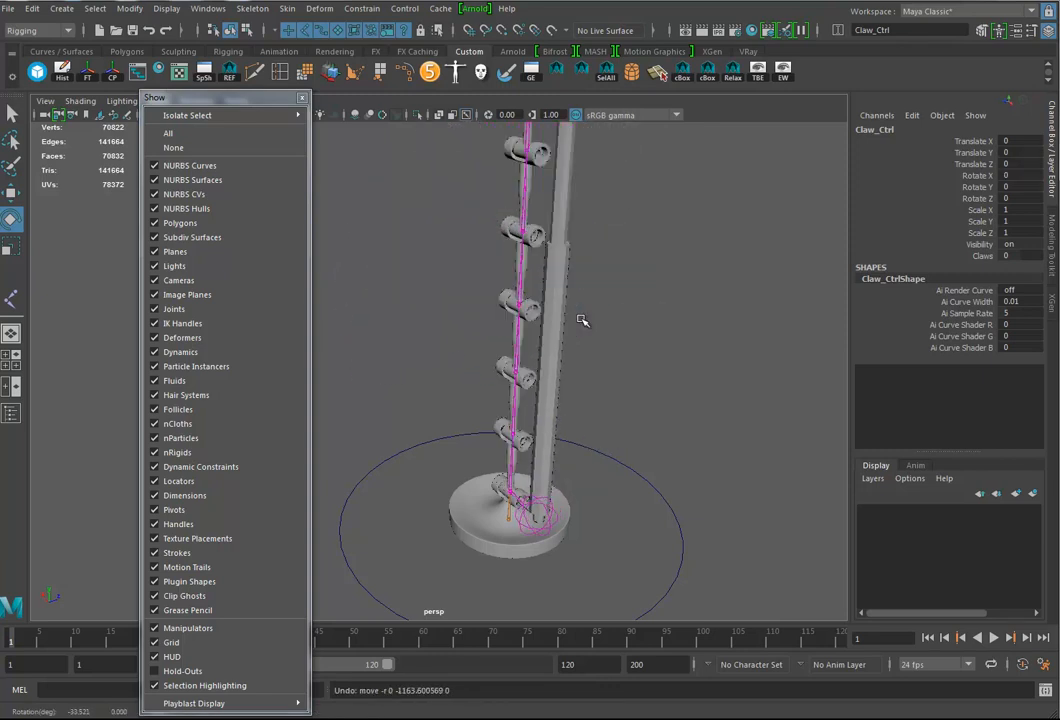
left_click_drag(616, 318, 535, 200, "alt")
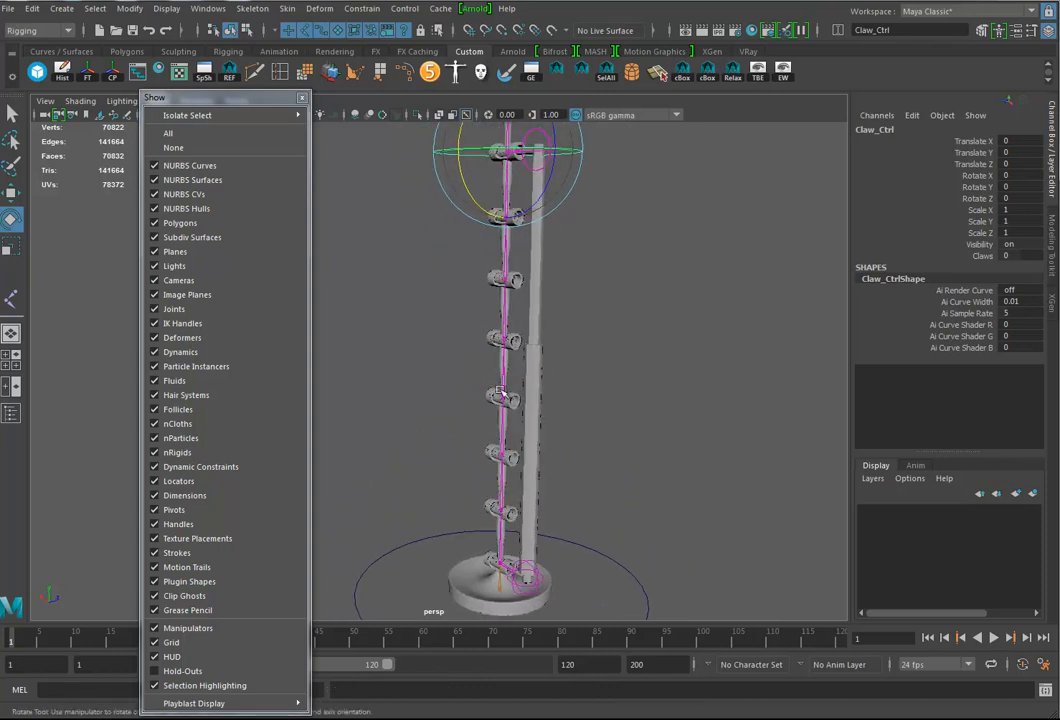
left_click_drag(606, 462, 625, 448, "alt")
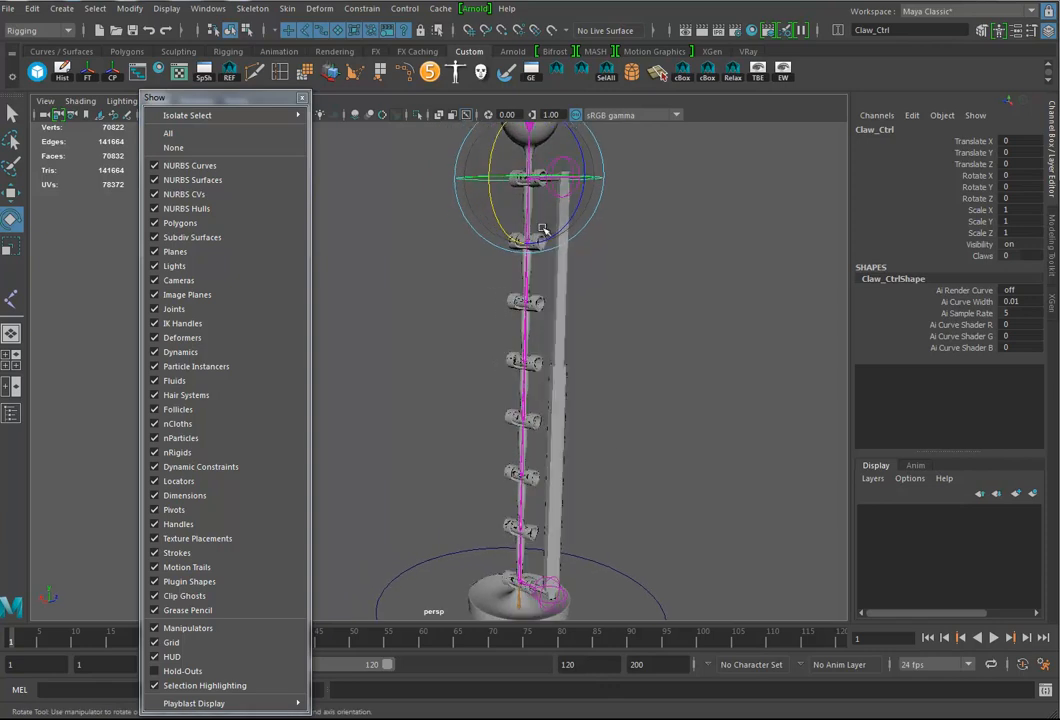
Try lowering the claw control once more from the rest pose and undo the move
key("w")
left_click_drag(529, 160, 524, 204)
key("ctrl+z")
middle_click_drag(636, 373, 636, 348, "alt")
left_click_drag(636, 348, 638, 330, "alt")
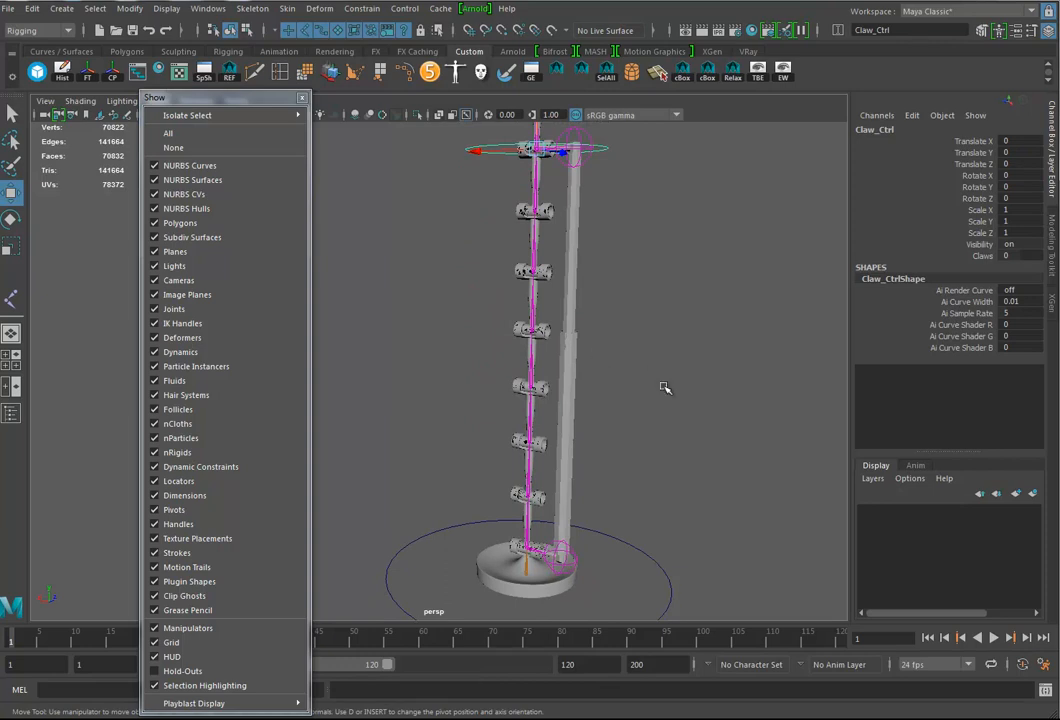
Create a polygon cylinder and isolate the lower piston mesh in the viewport
left_click(62, 12)
mouse_move(100, 59)
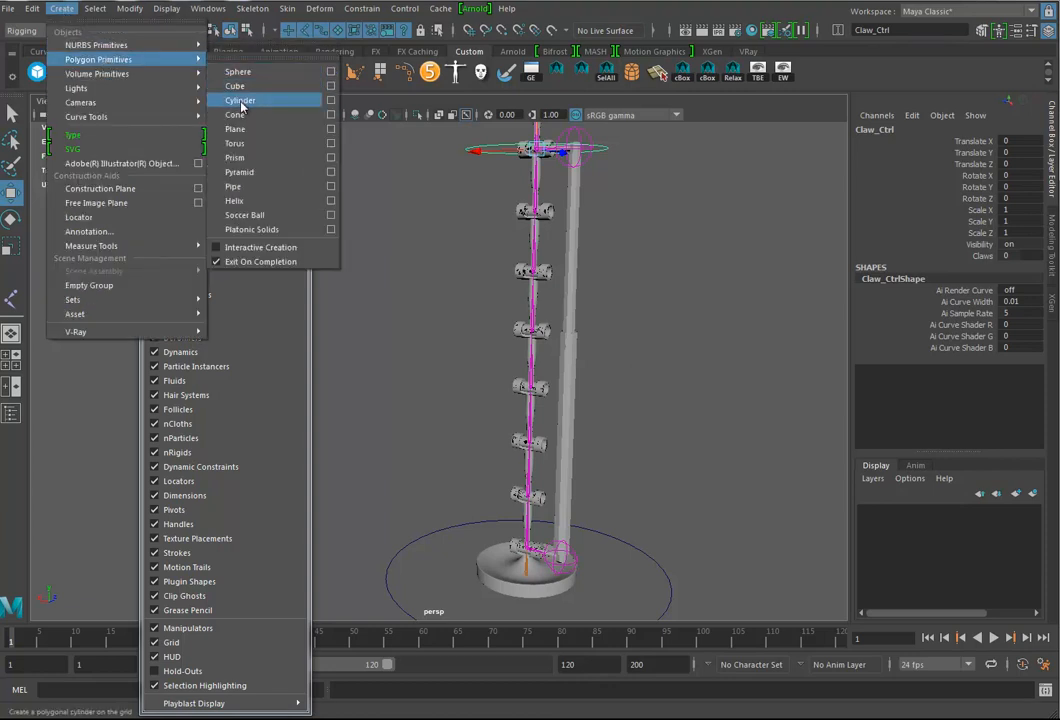
left_click(241, 102)
left_click_drag(601, 401, 575, 381, "alt")
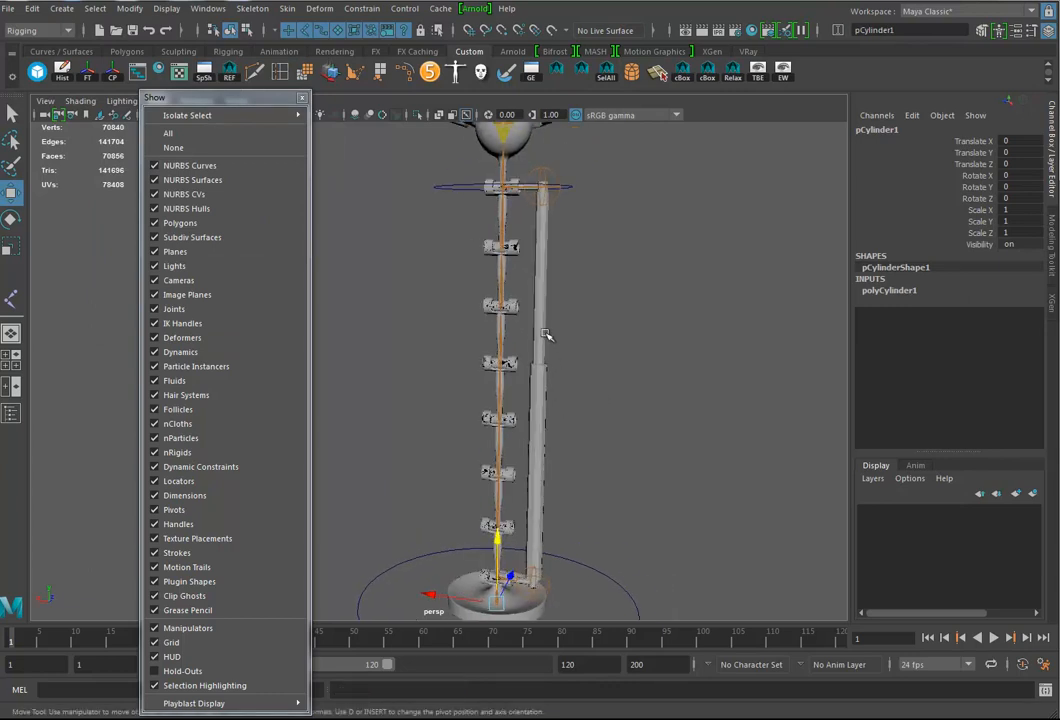
left_click(548, 396)
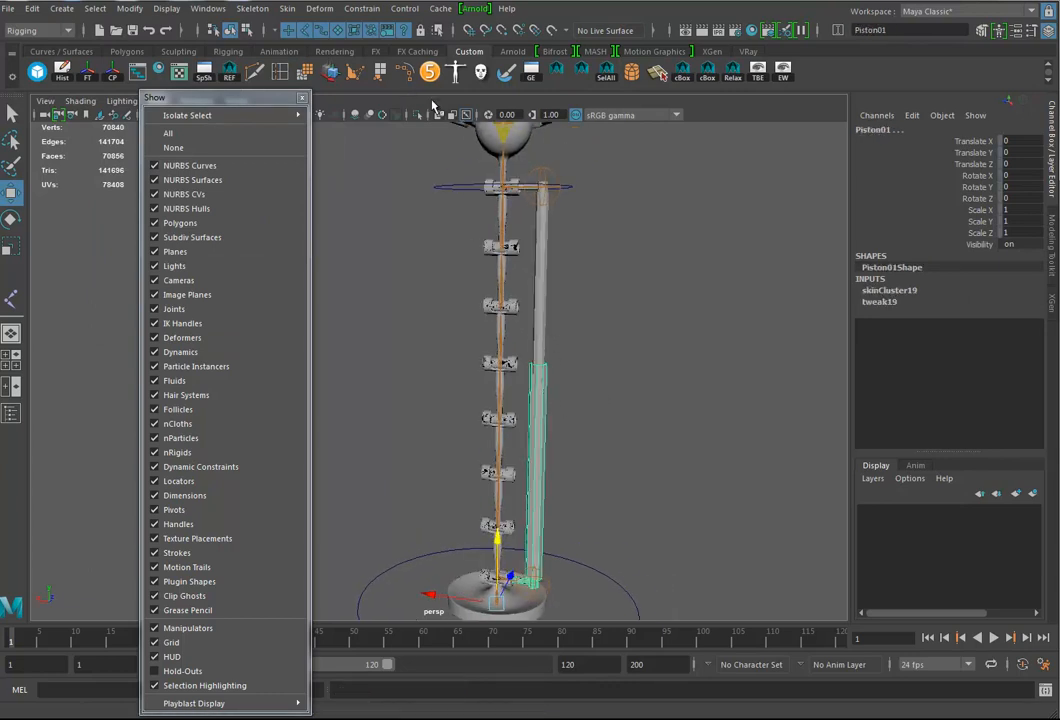
left_click(419, 115)
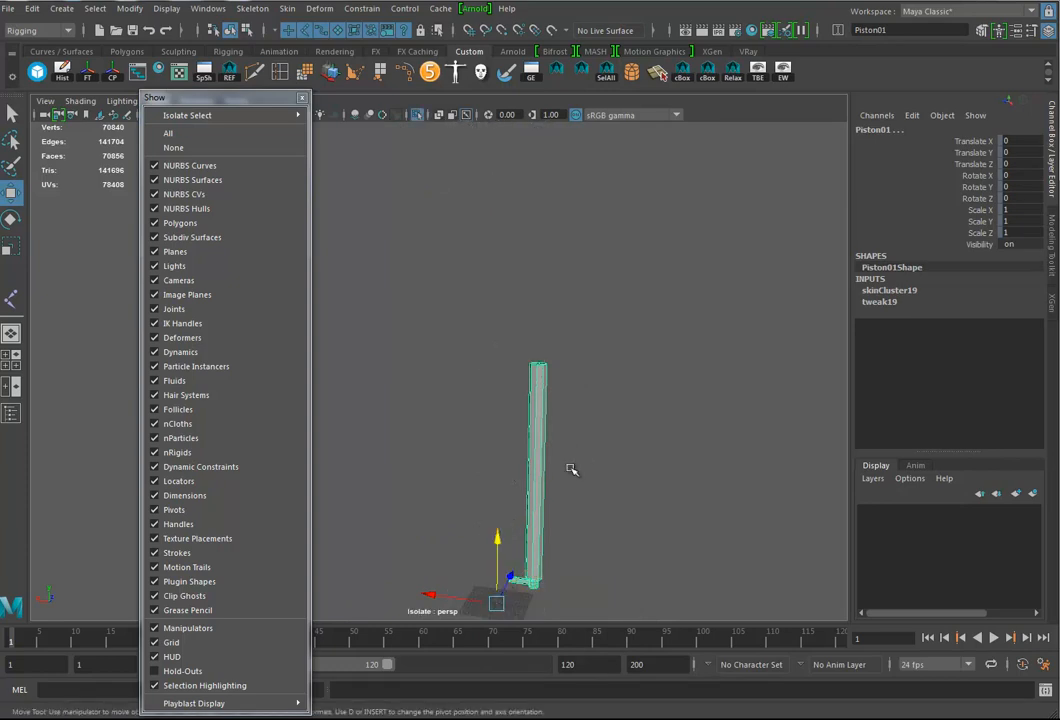
Select the new cylinder at the origin and scale it uniformly to about 116.3
left_click(527, 591)
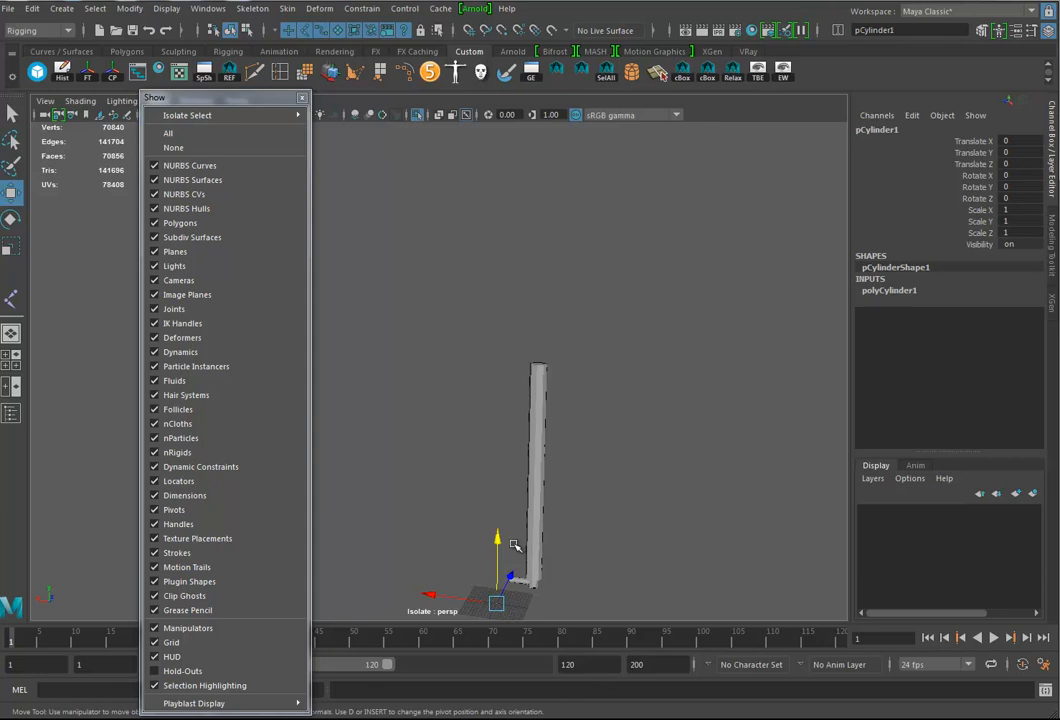
key("e")
key("r")
left_click_drag(497, 603, 527, 586)
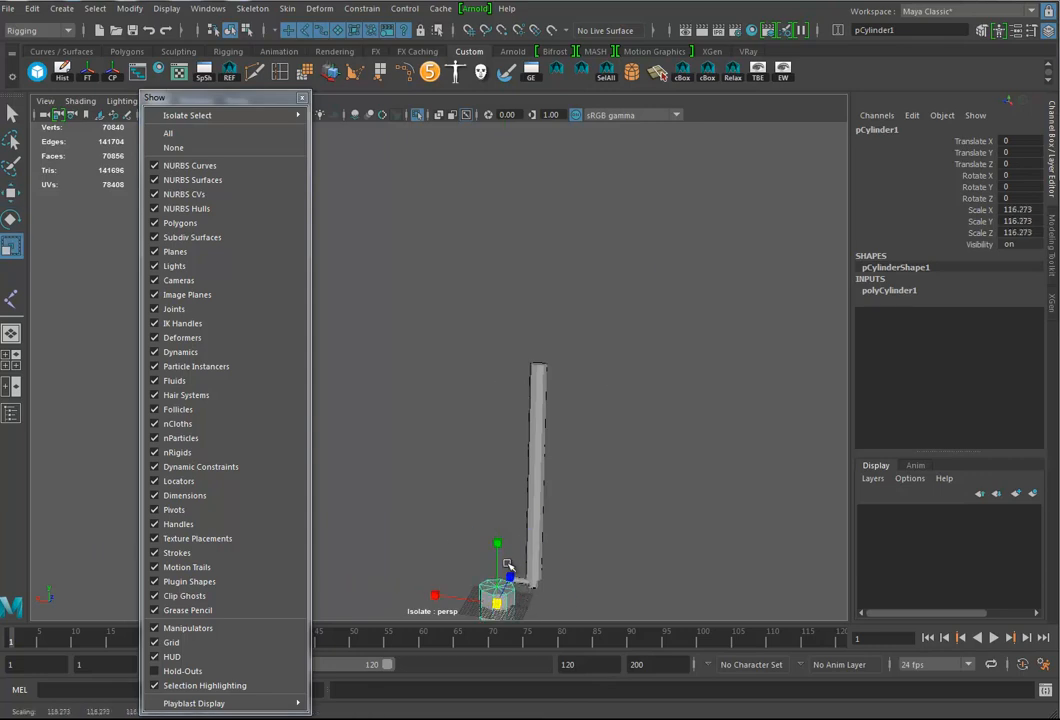
Snap the cylinder onto the centre of the lower piston's upper end, at about -235.6 in X and 1590.05 in Y
key("w")
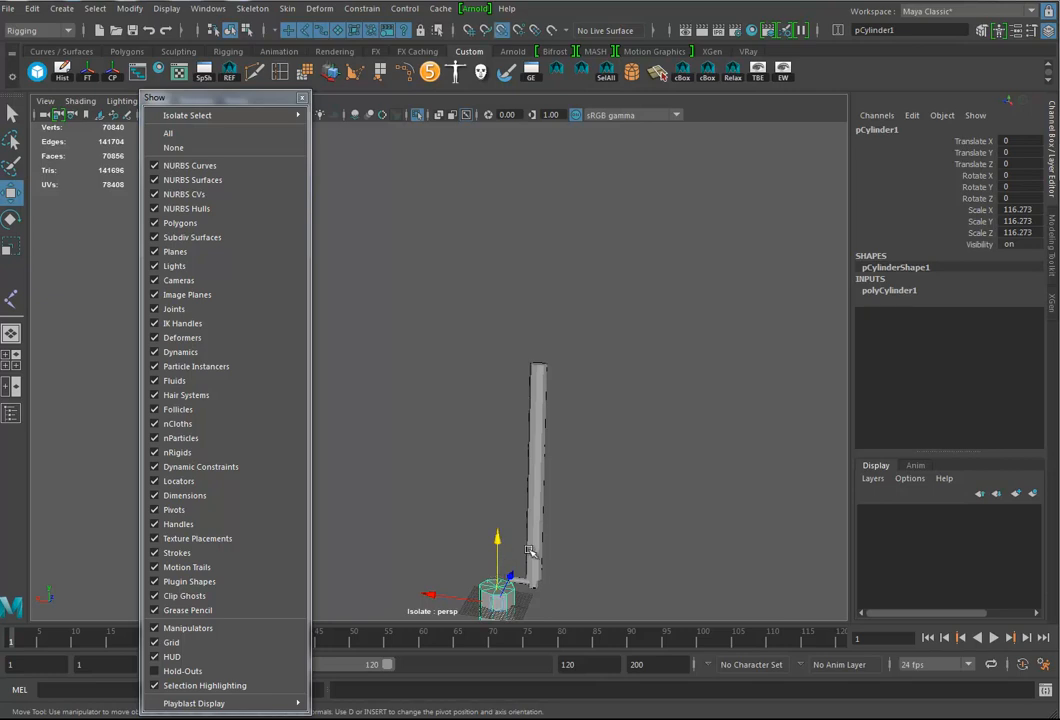
middle_click_drag(536, 365, 545, 366)
left_click_drag(499, 362, 508, 361)
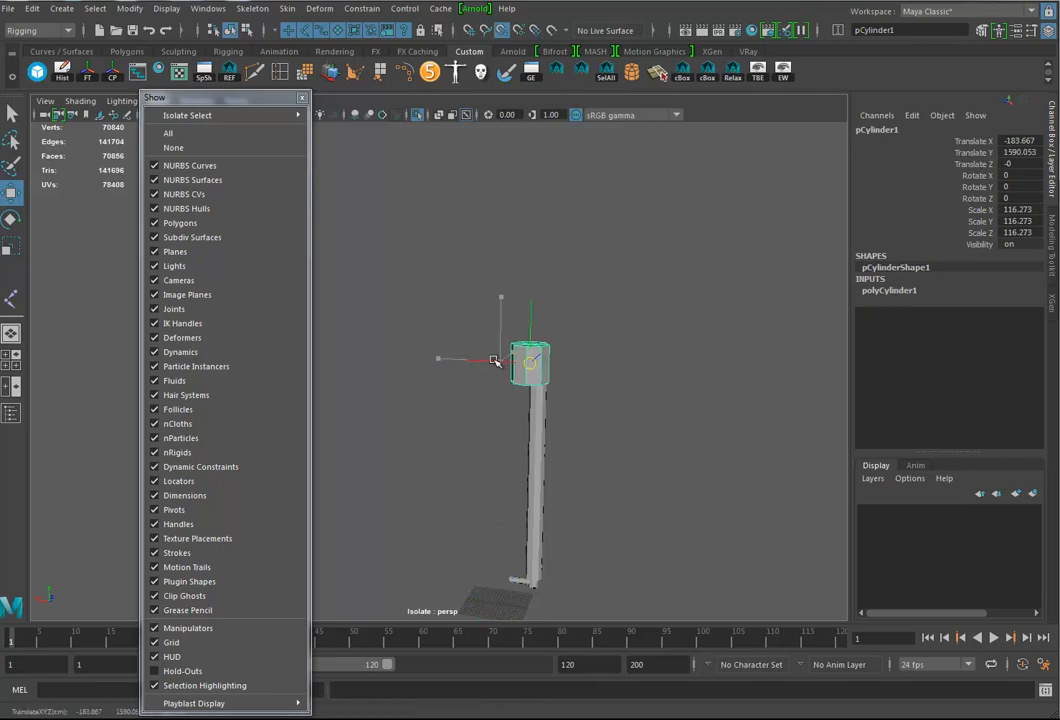
key("f")
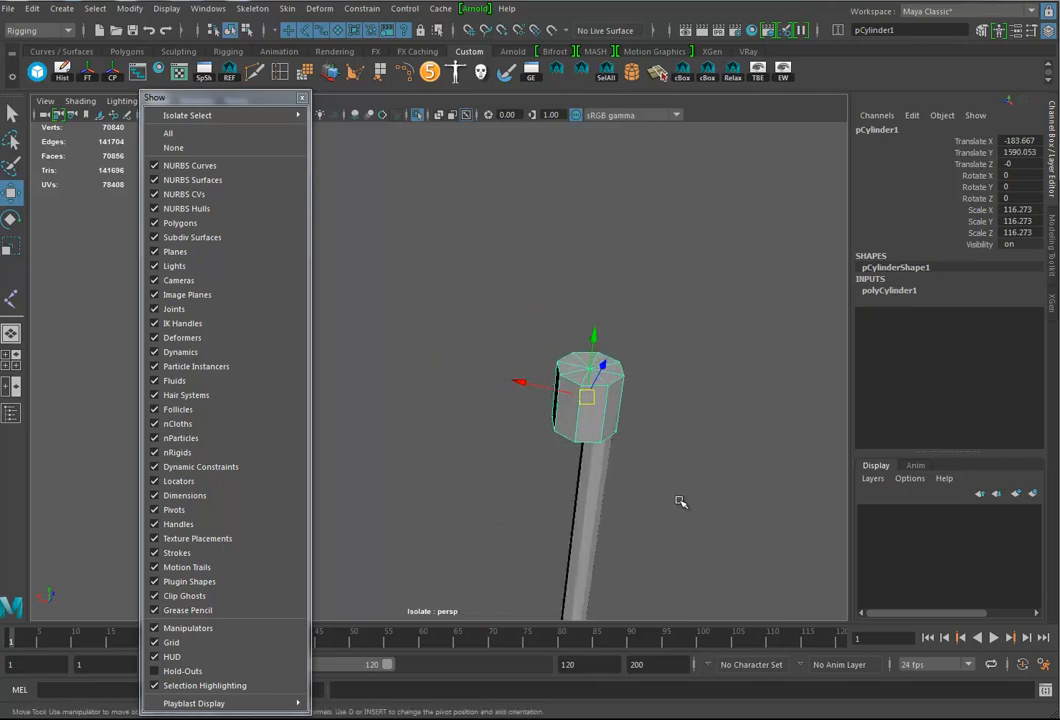
left_click_drag(427, 373, 482, 344)
key("v")
middle_click_drag(443, 378, 441, 377)
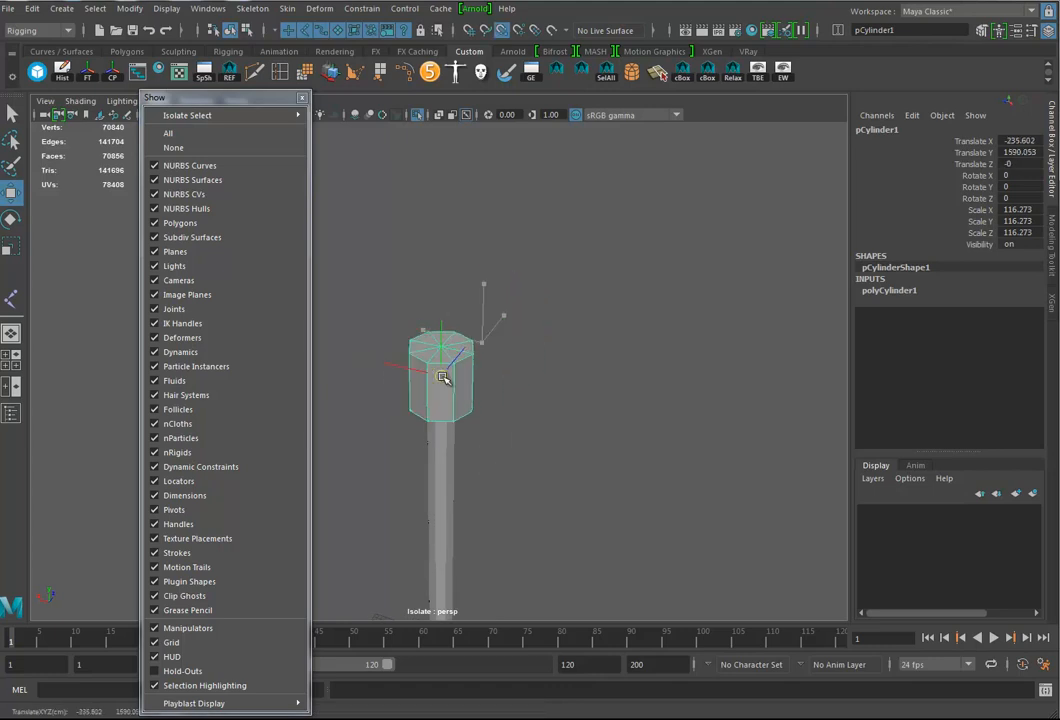
Narrow the cylinder to a scale of about 76.7 in X and Z so it fits closely around the piston
key("r")
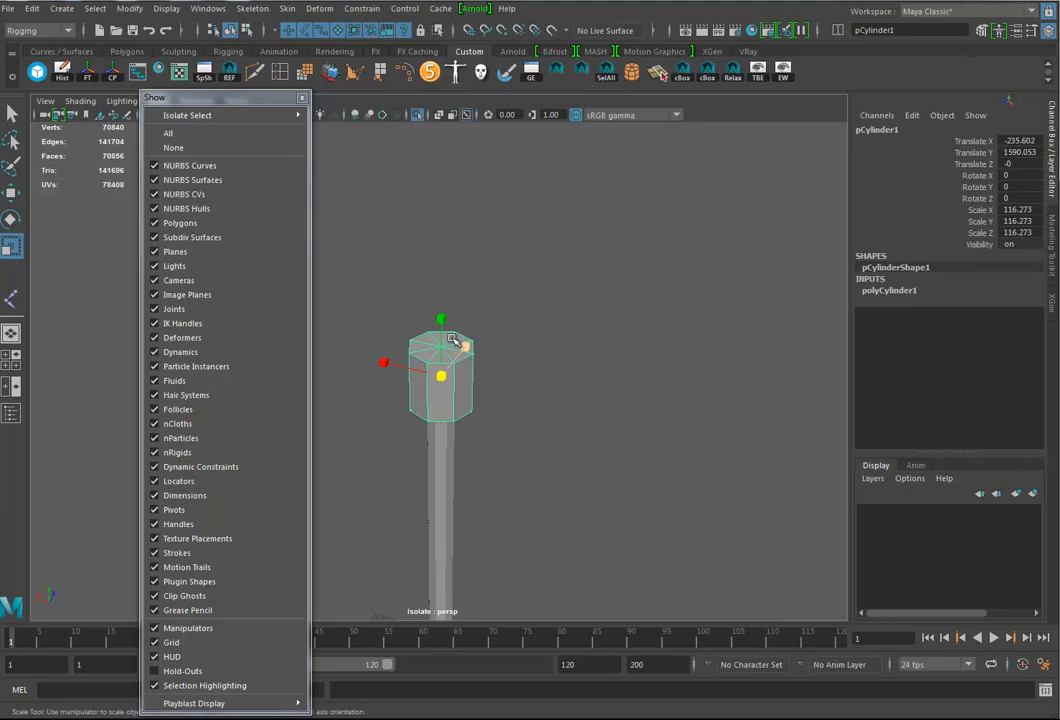
left_click_drag(443, 320, 441, 343, "ctrl")
right_click_drag(622, 456, 506, 420, "alt")
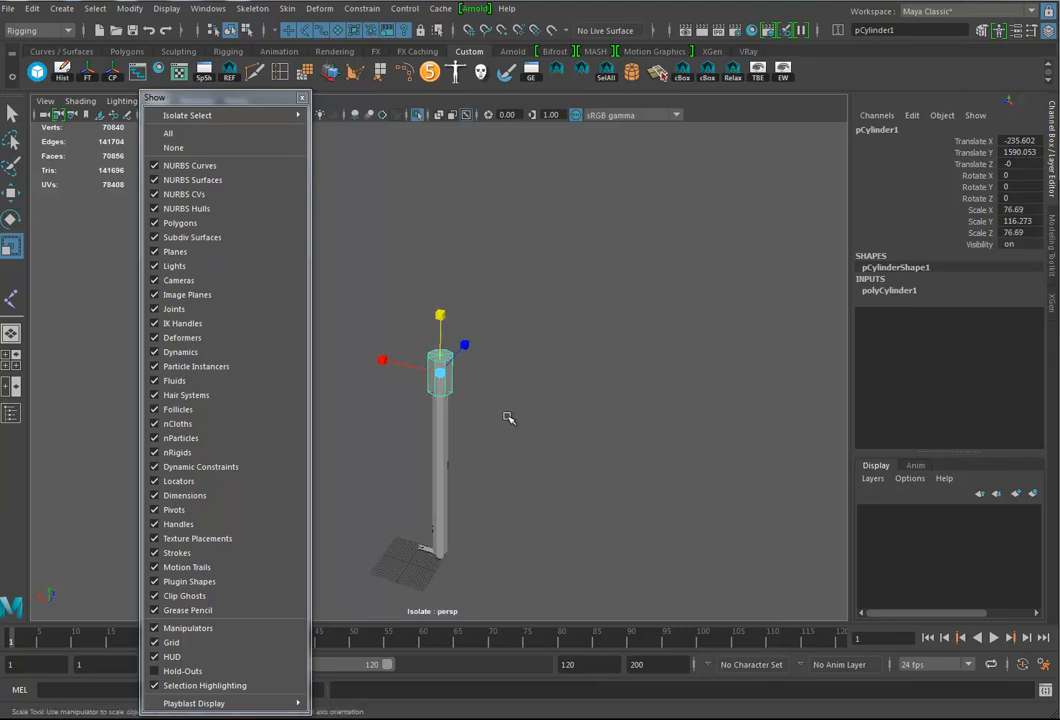
left_click_drag(506, 420, 551, 365, "alt")
right_click_drag(551, 365, 507, 422, "alt")
left_click_drag(507, 422, 557, 415, "alt")
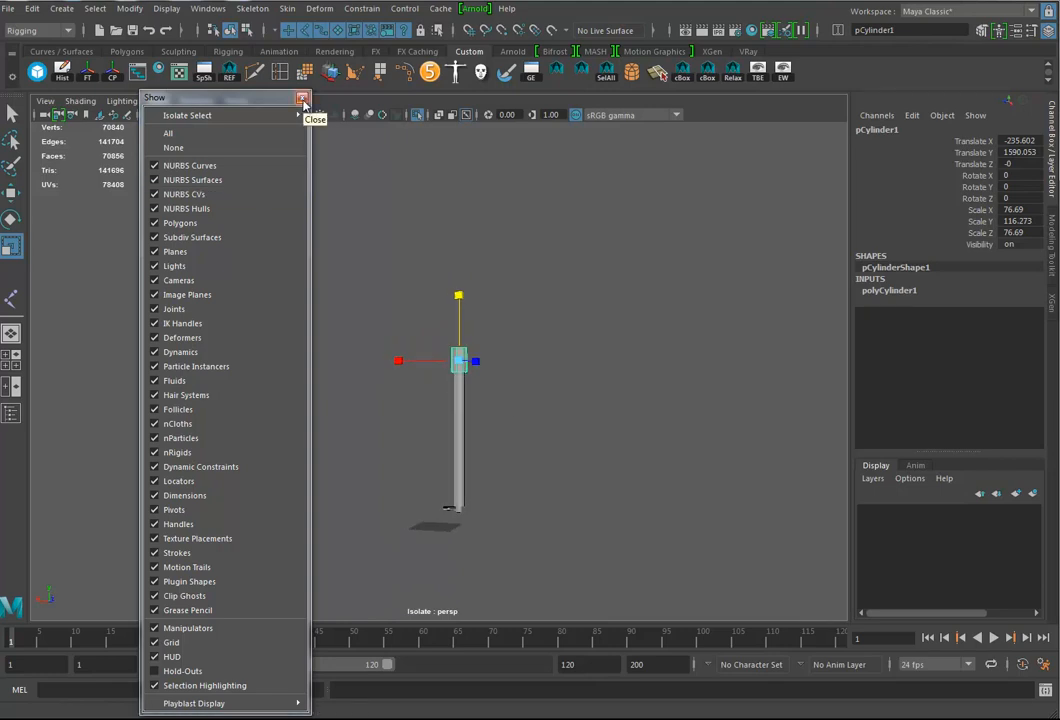
Close the floating Show menu, turn off isolation, and stretch the cylinder to a scale of about 424.9 in Y
left_click(302, 101)
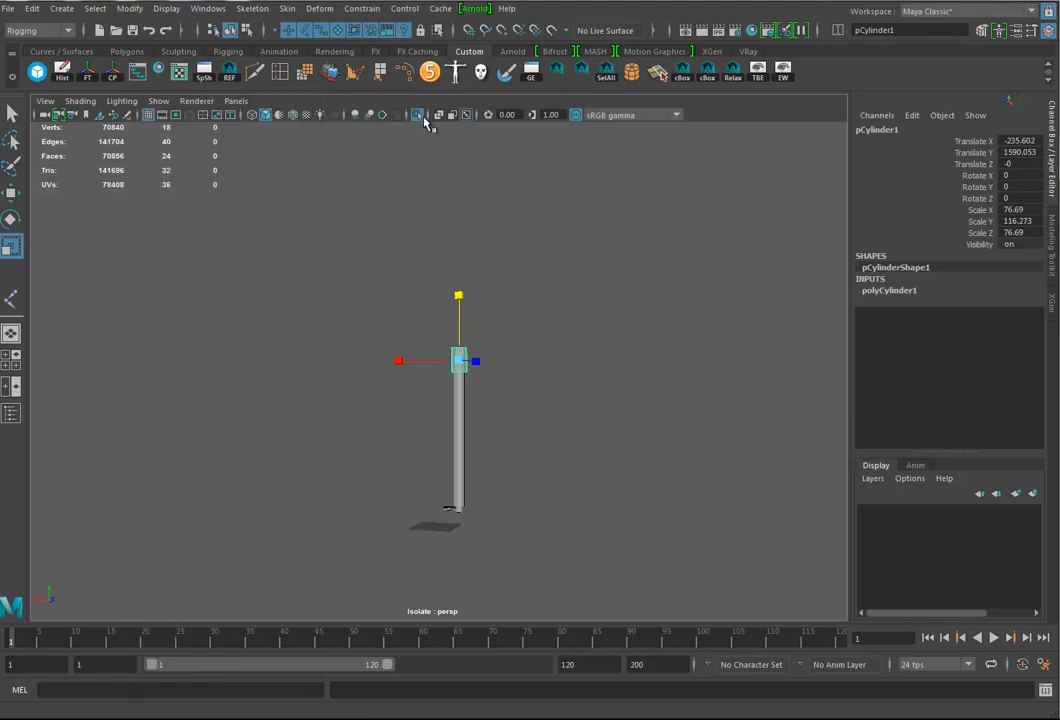
left_click(419, 116)
left_click_drag(457, 300, 463, 127)
scroll(570, 440, "up", 5)
In wireframe, raise the upper piston's bottom end vertices to the upper end of the cylinder
left_click(465, 220)
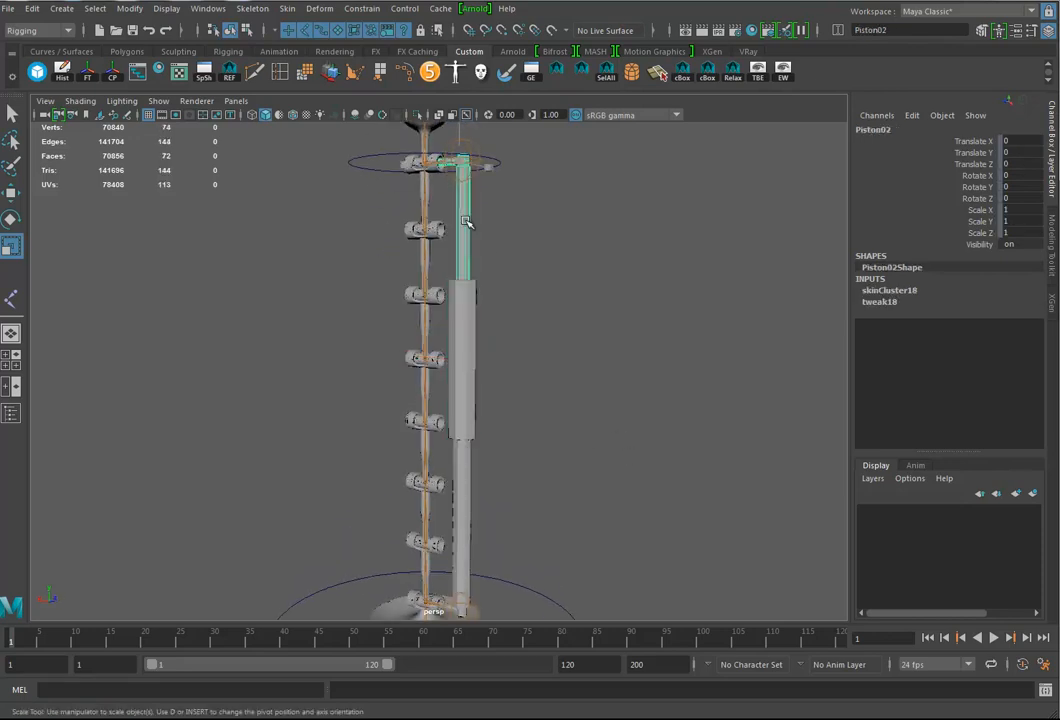
right_click_drag(466, 237, 413, 248)
left_click(544, 331)
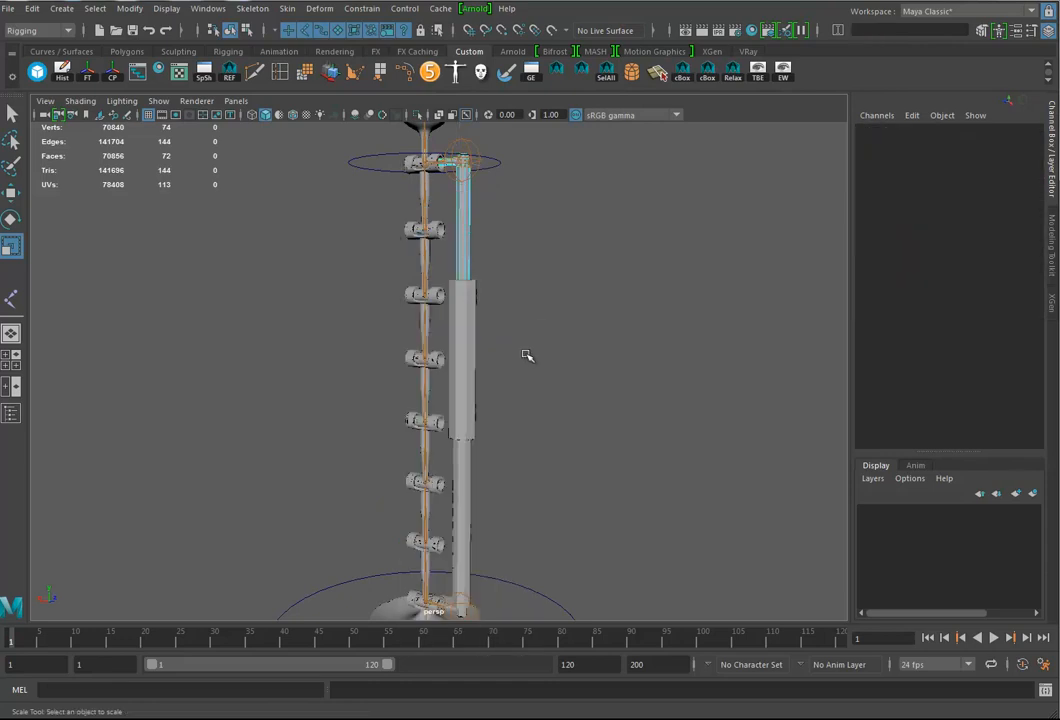
key("4")
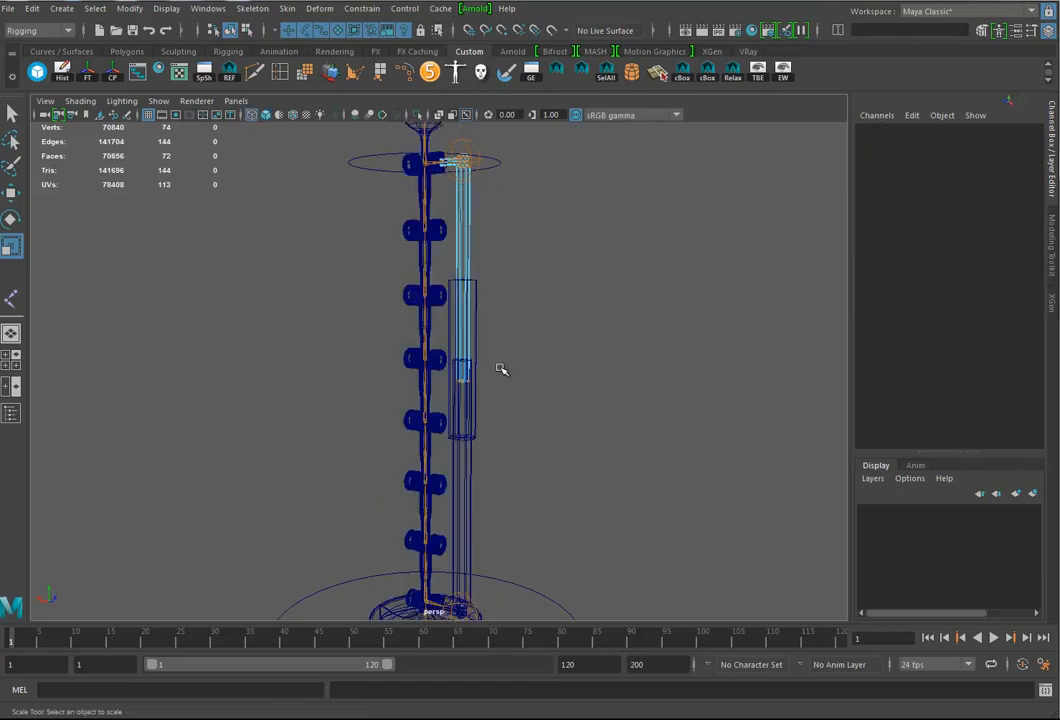
left_click_drag(500, 363, 458, 398)
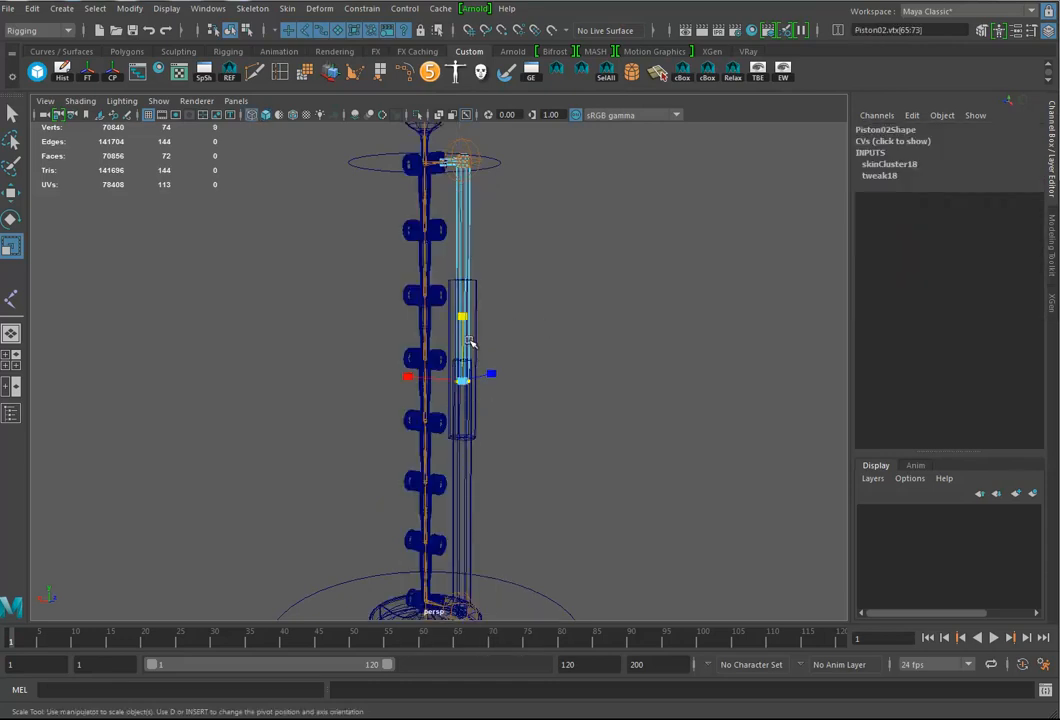
key("w")
left_click_drag(470, 343, 464, 220)
left_click_drag(516, 355, 545, 286, "alt")
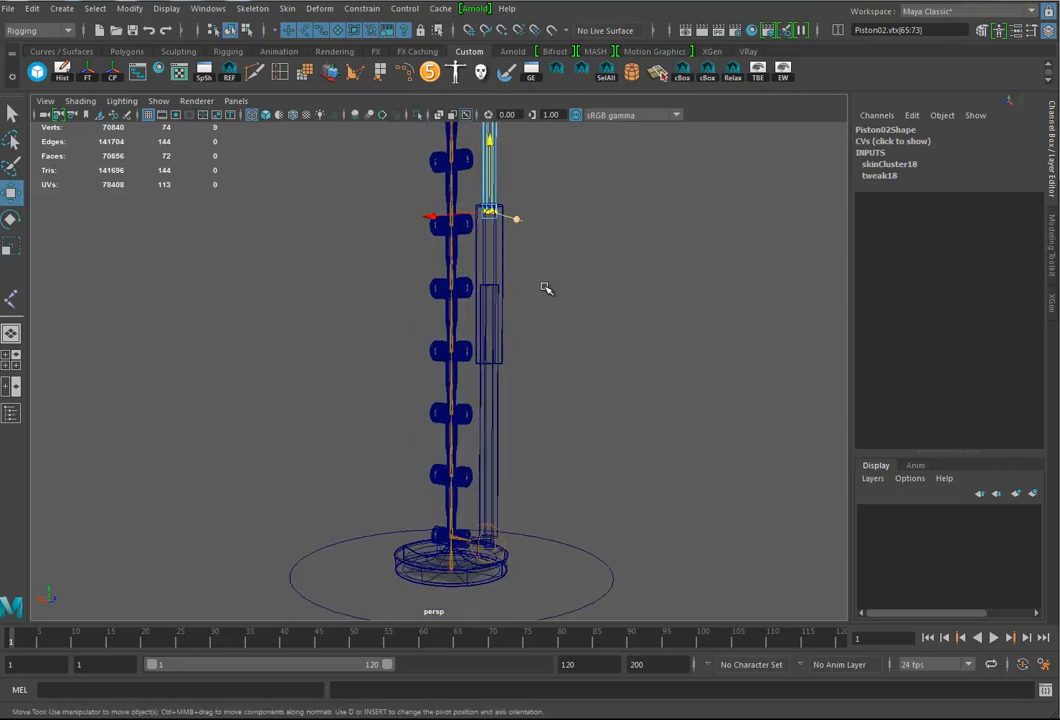
Lower the lower piston's top end vertices to the lower end of the cylinder
left_click(490, 395)
right_click_drag(497, 350, 428, 350)
left_click_drag(524, 303, 482, 293)
scroll(479, 326, "down", 3)
left_click_drag(498, 361, 474, 279, "alt")
Lower the cylinder to about 1518.6 in Y and extend the upper piston's bottom vertices just inside its upper end
left_click(477, 300)
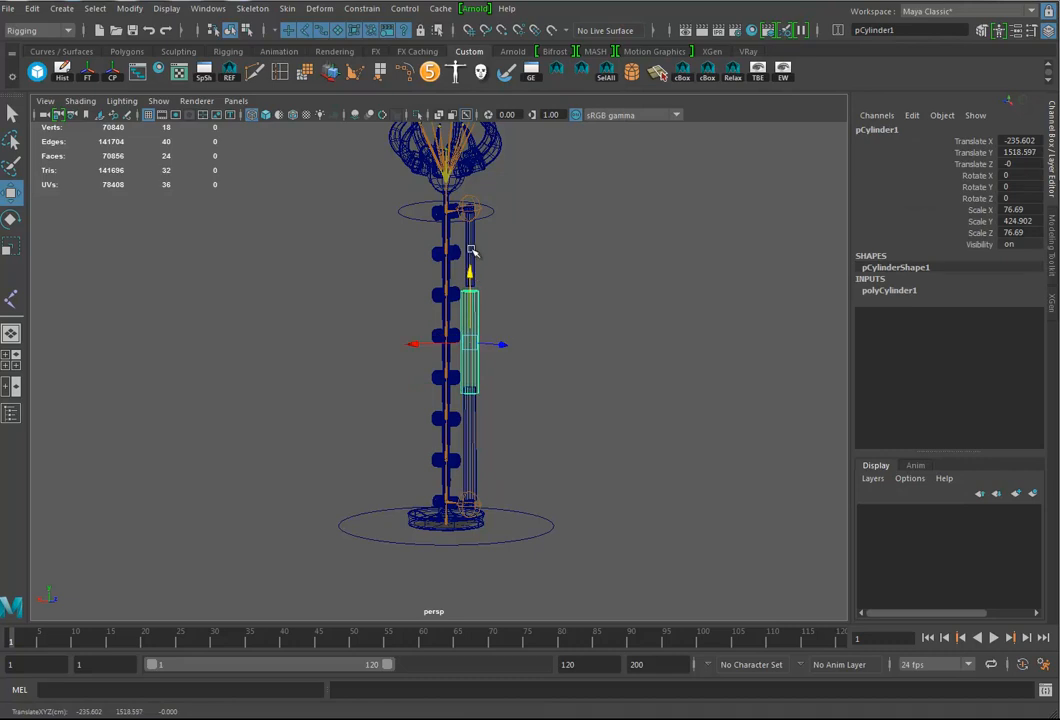
right_click_drag(473, 258, 478, 278)
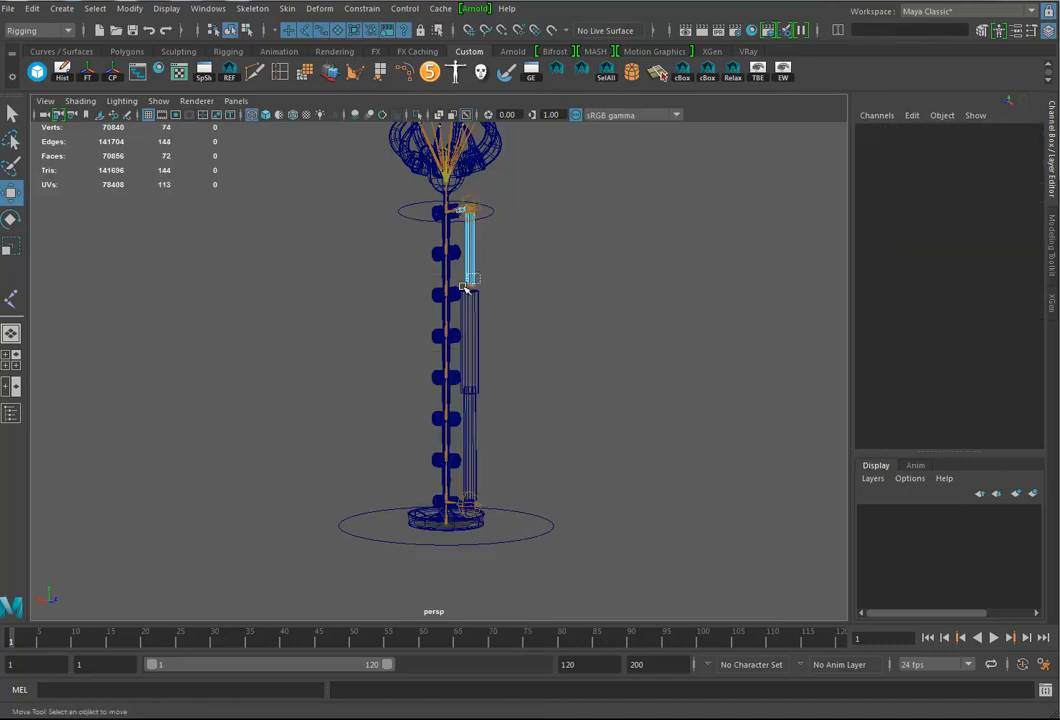
left_click_drag(485, 279, 455, 298)
left_click_drag(471, 221, 472, 234)
left_click_drag(513, 349, 543, 400, "alt")
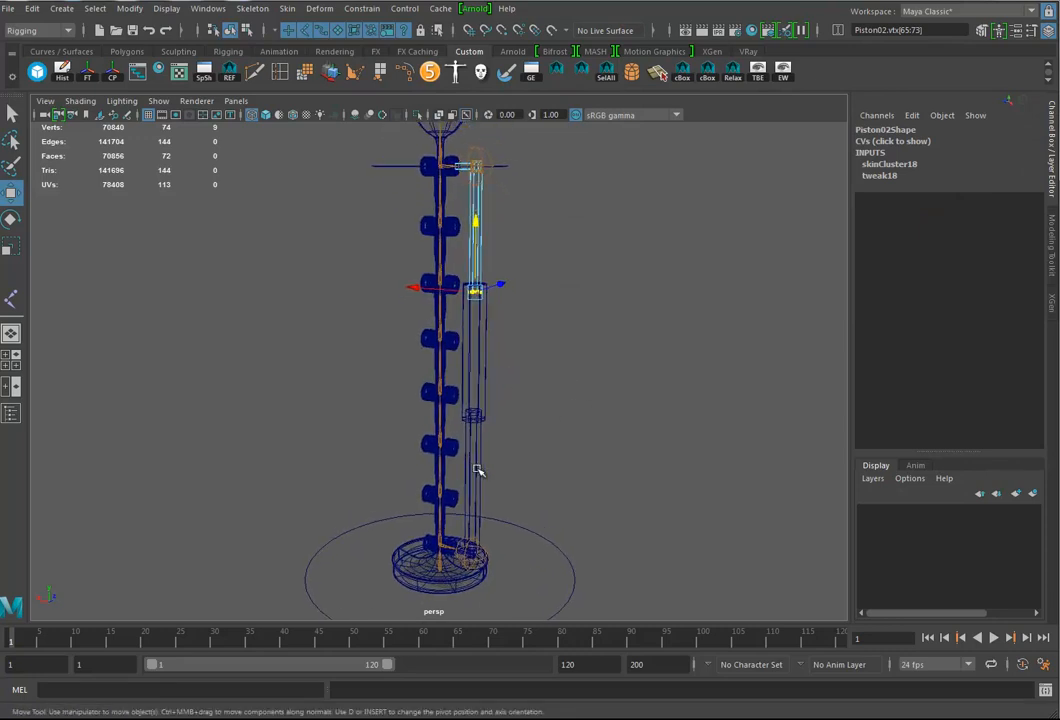
middle_click_drag(520, 410, 504, 407, "alt")
left_click_drag(504, 407, 520, 405, "alt")
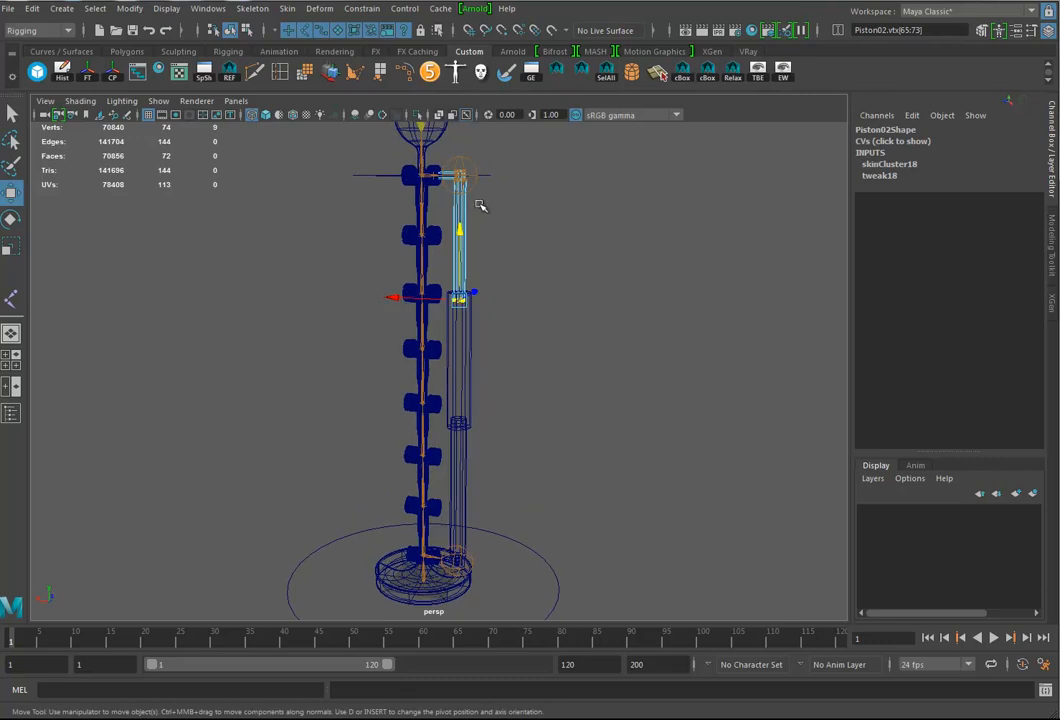
Leave vertex editing, select the middle cylinder, freeze its transformations and delete its construction history
left_click(472, 166)
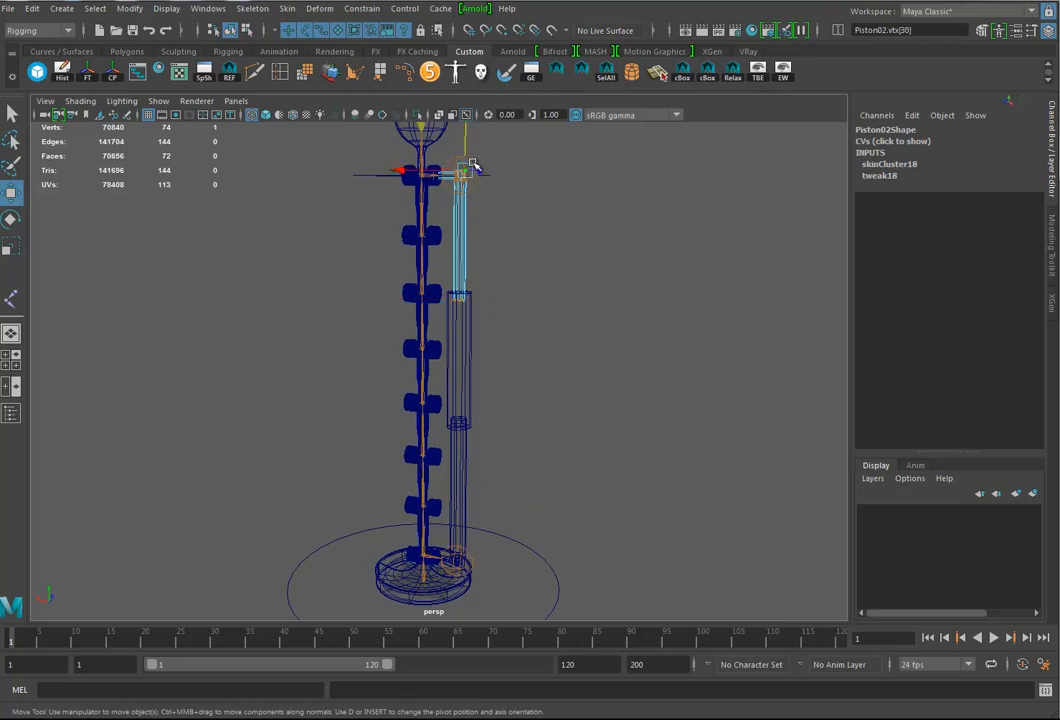
left_click_drag(378, 234, 418, 272)
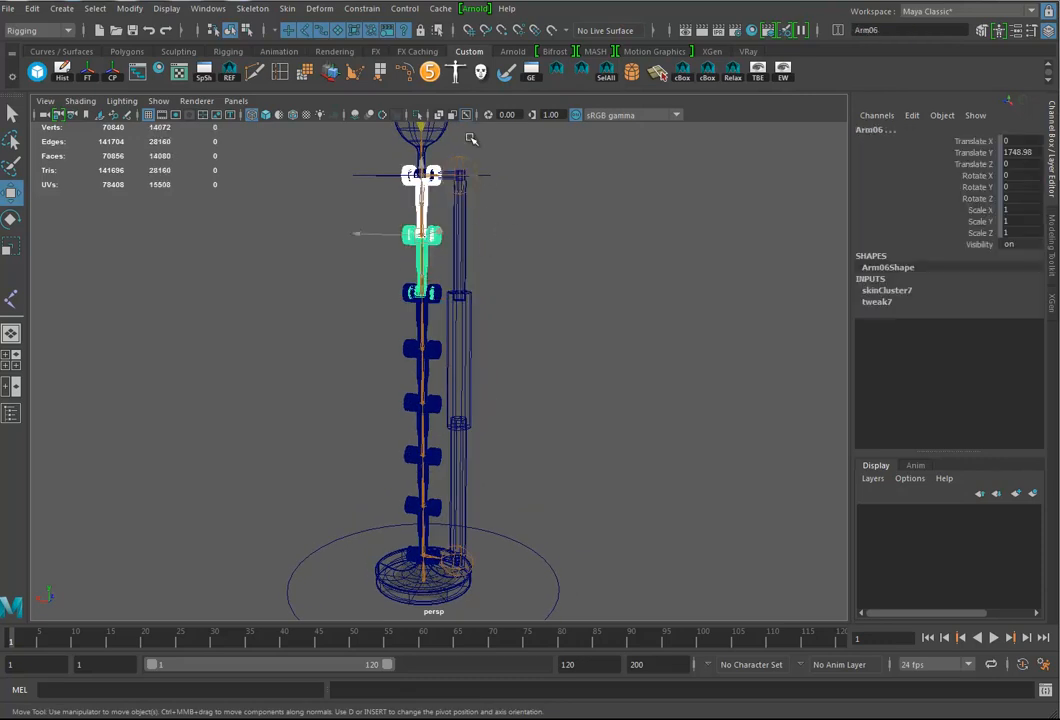
left_click(460, 248)
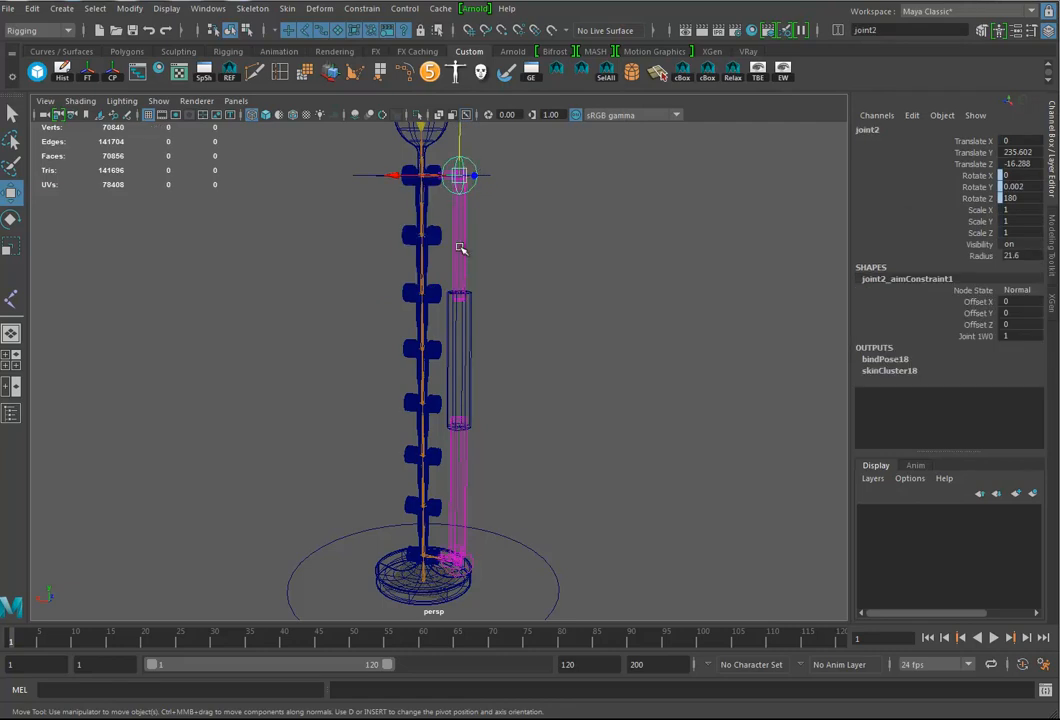
left_click(472, 571)
left_click(470, 397)
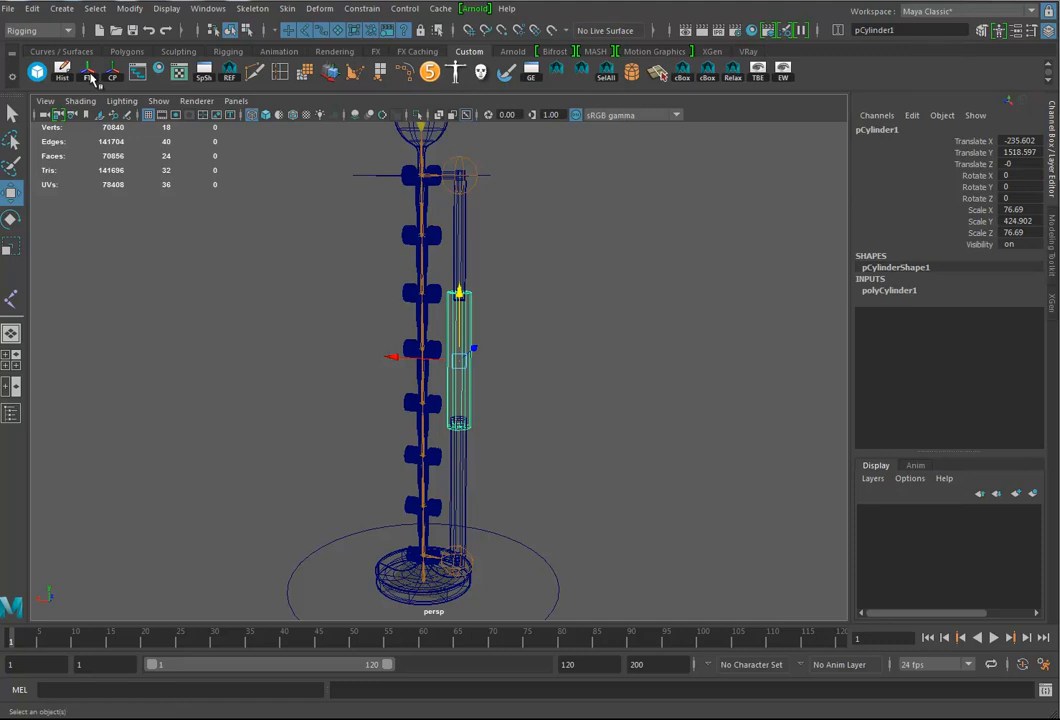
left_click(89, 72)
left_click(62, 72)
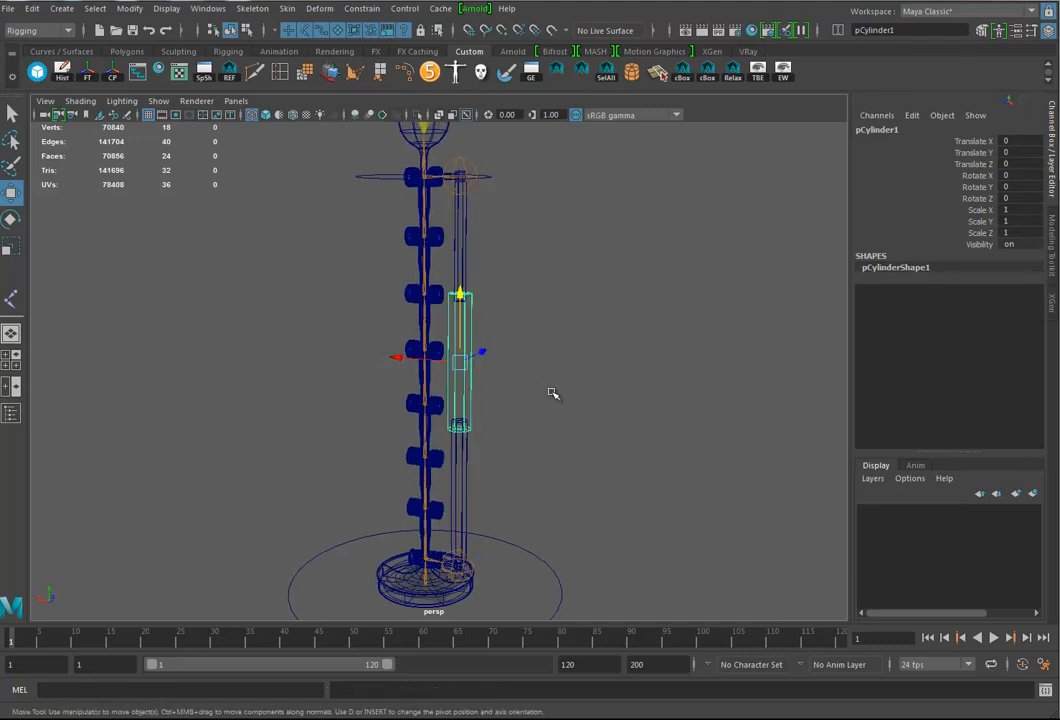
Rename the middle cylinder to PistonMiddle
left_click(452, 563)
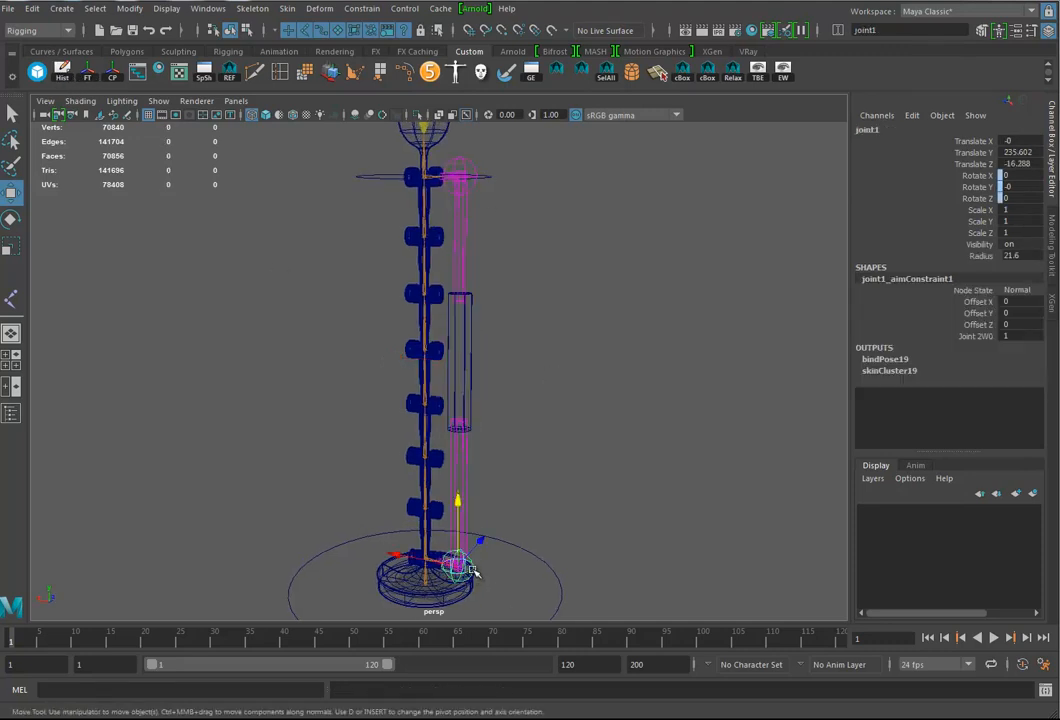
left_click(477, 165, "shift")
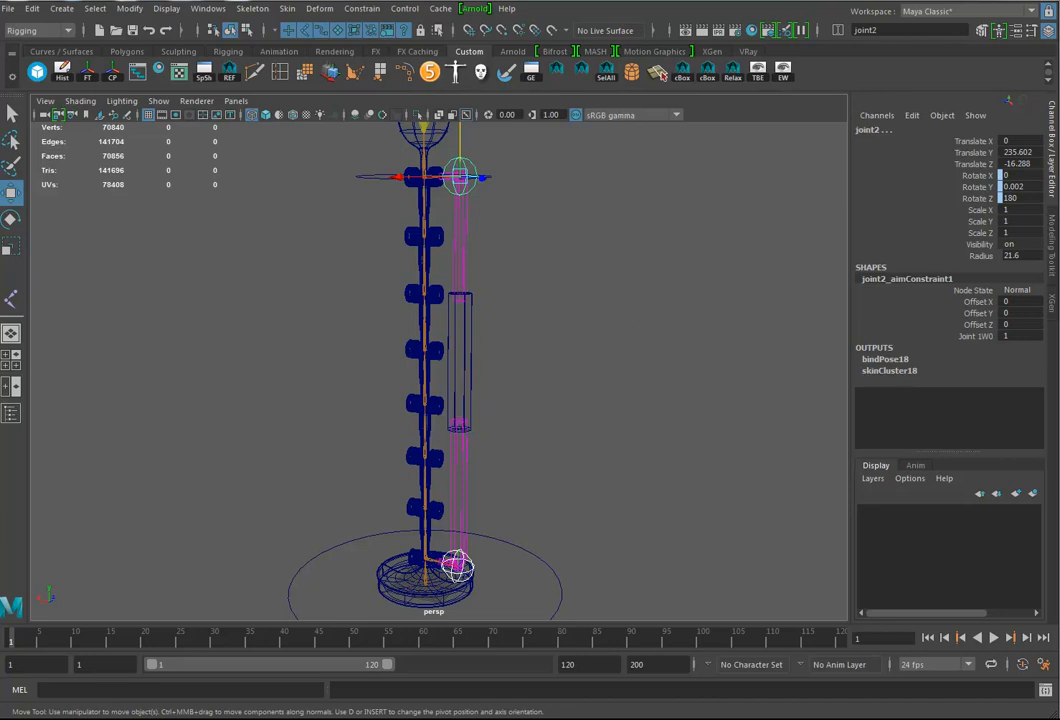
left_click_drag(563, 461, 492, 258, "alt")
left_click(471, 357)
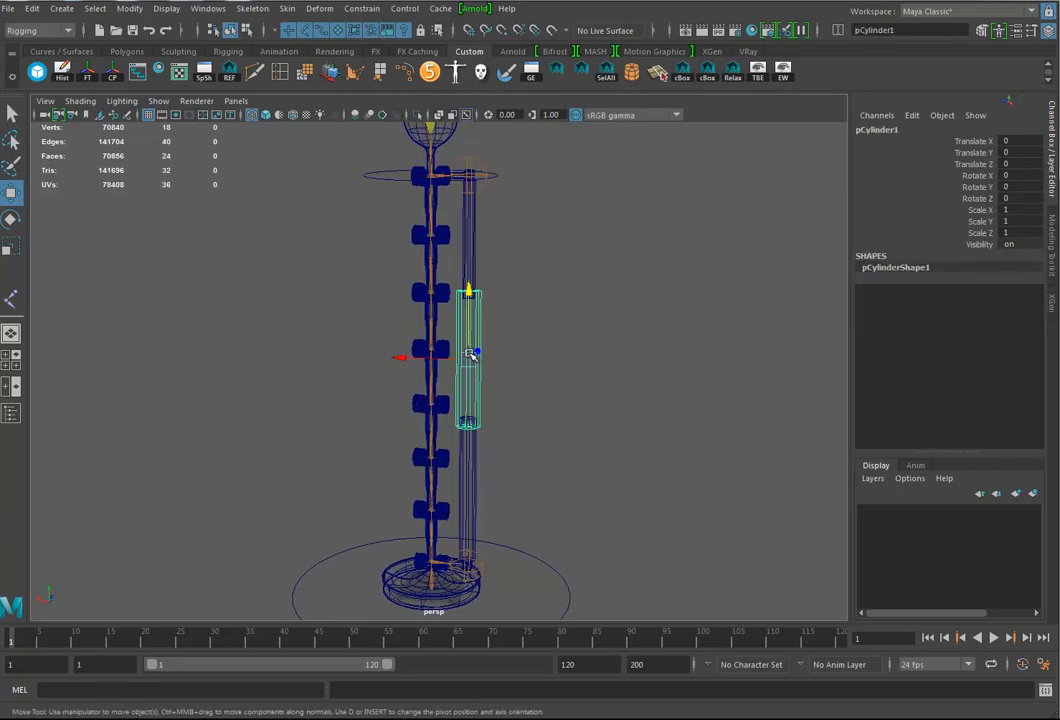
double_click(893, 131)
type("p")
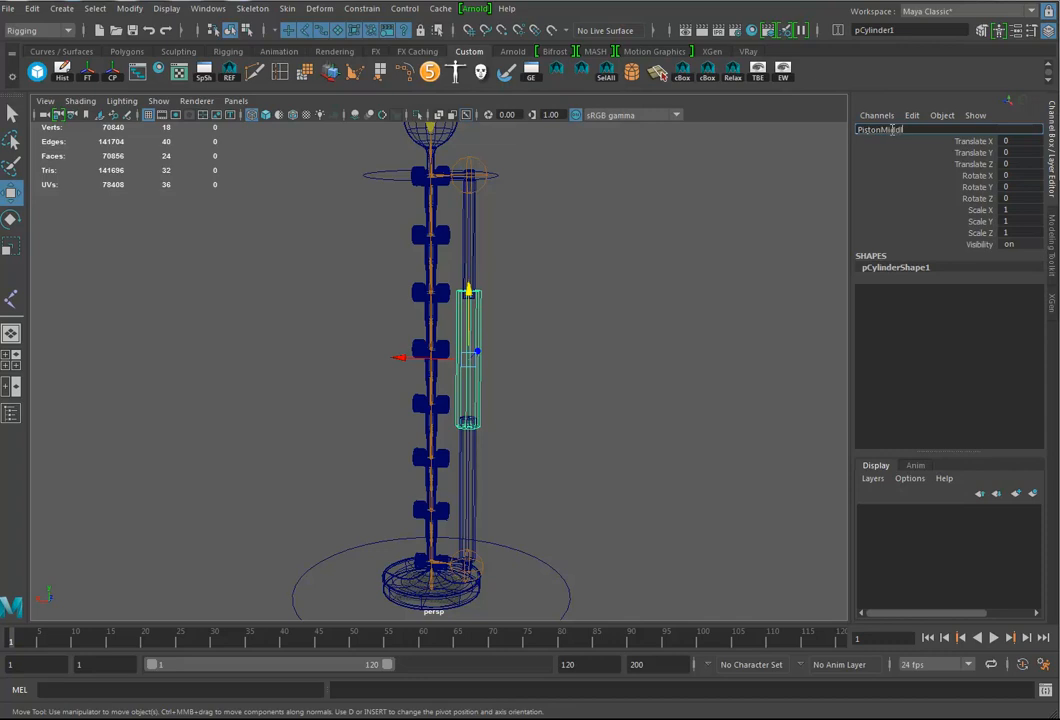
key("Return")
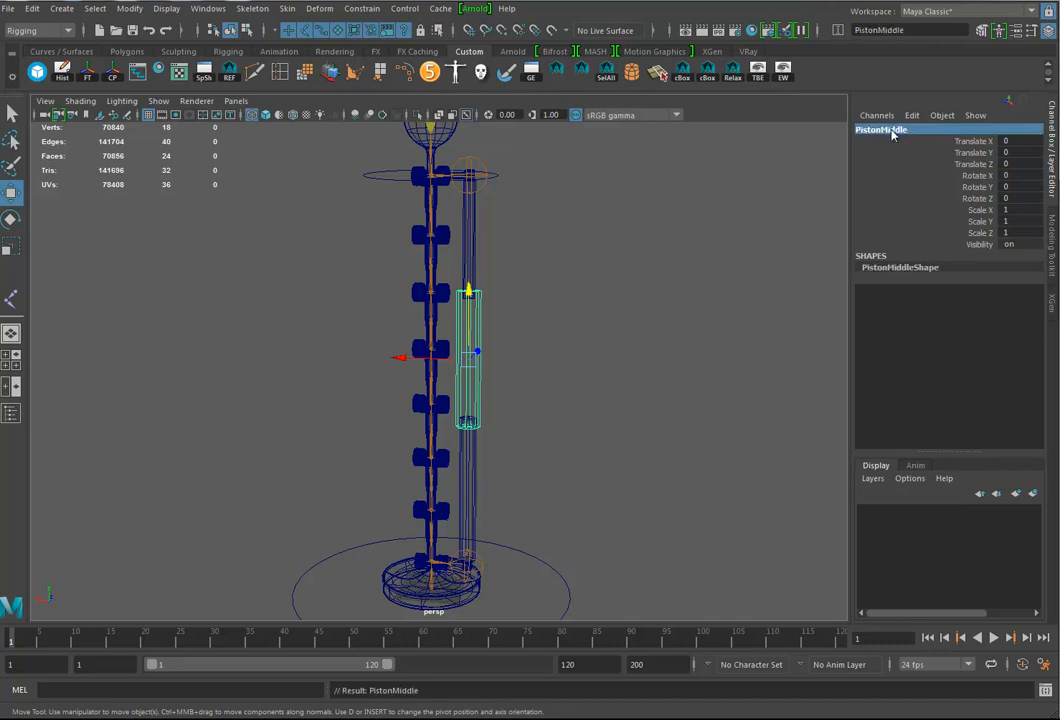
Parent-constrain PistonMiddle to both the upper and lower piston joints, with Maintain offset on and all translate and rotate axes
left_click(475, 165)
left_click(482, 564)
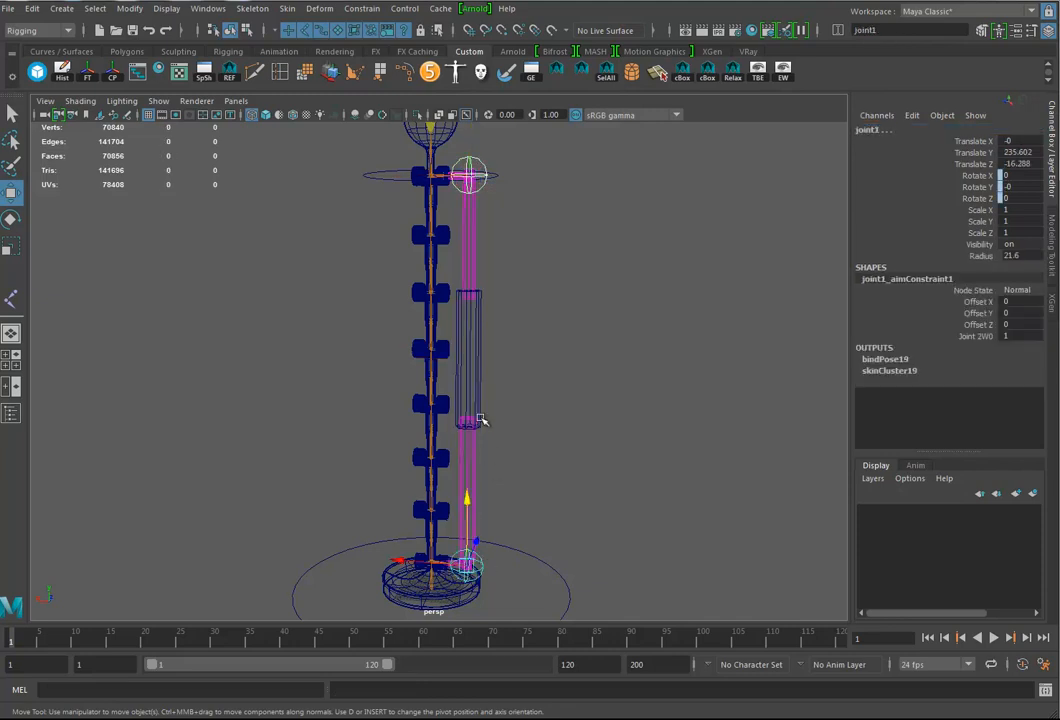
left_click(477, 379)
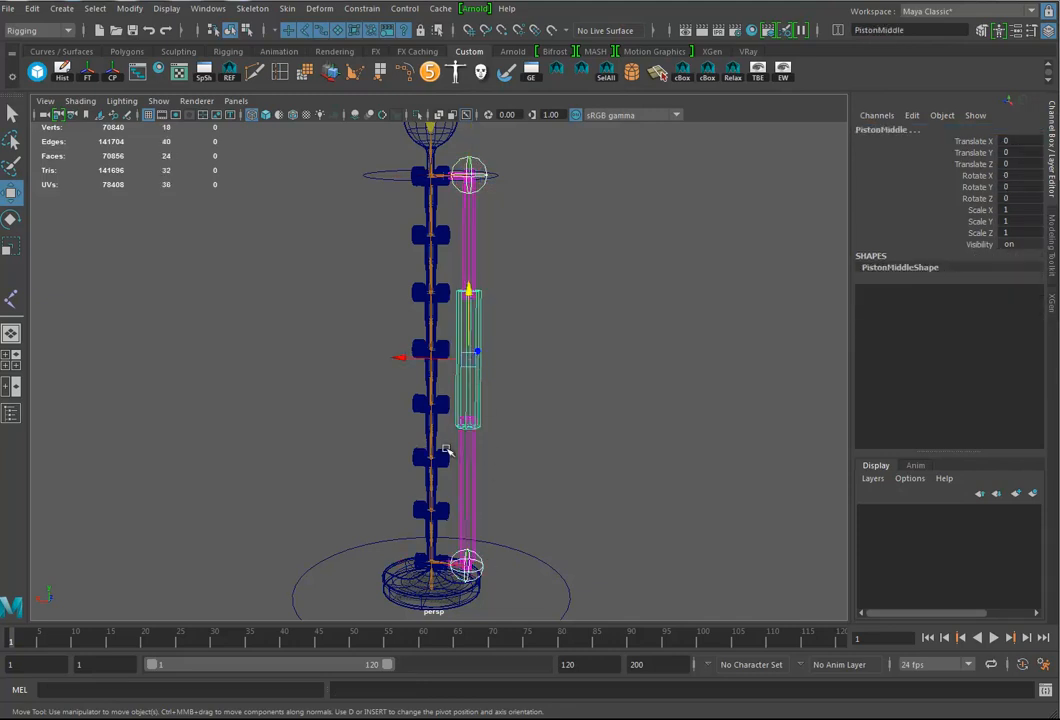
left_click(360, 10)
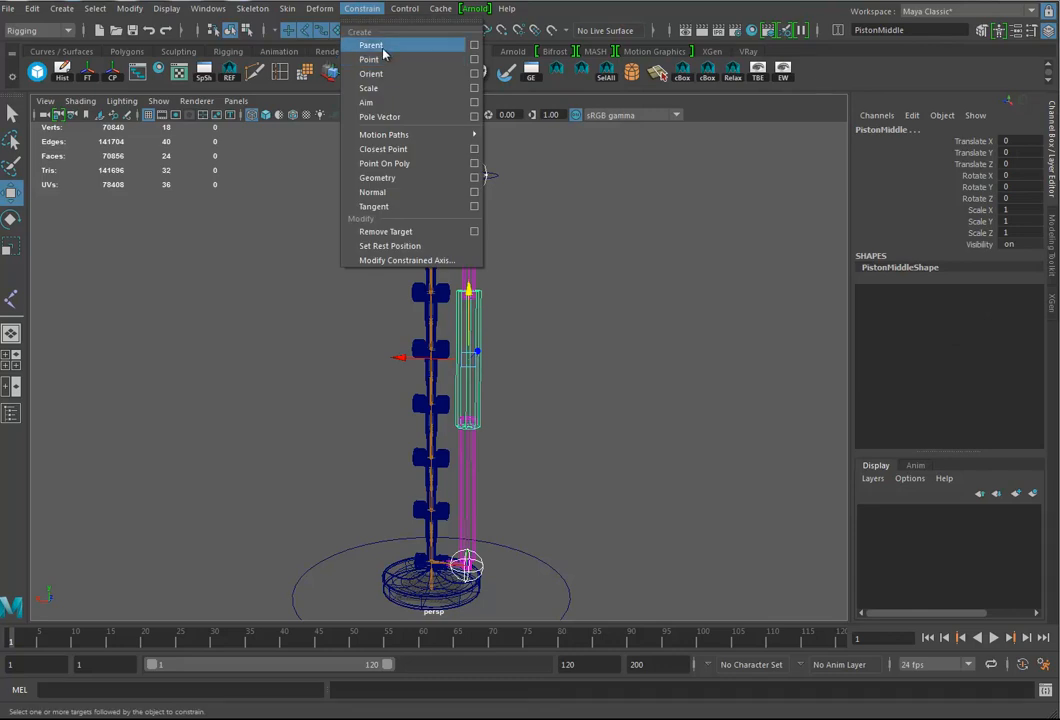
left_click(476, 46)
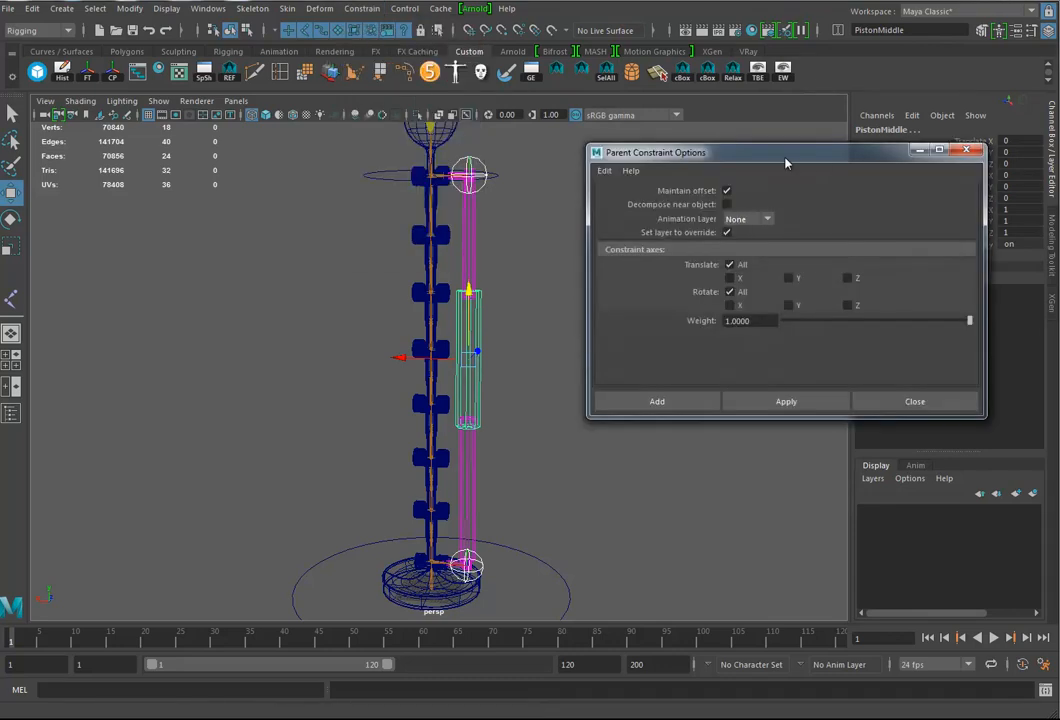
left_click_drag(782, 155, 647, 162)
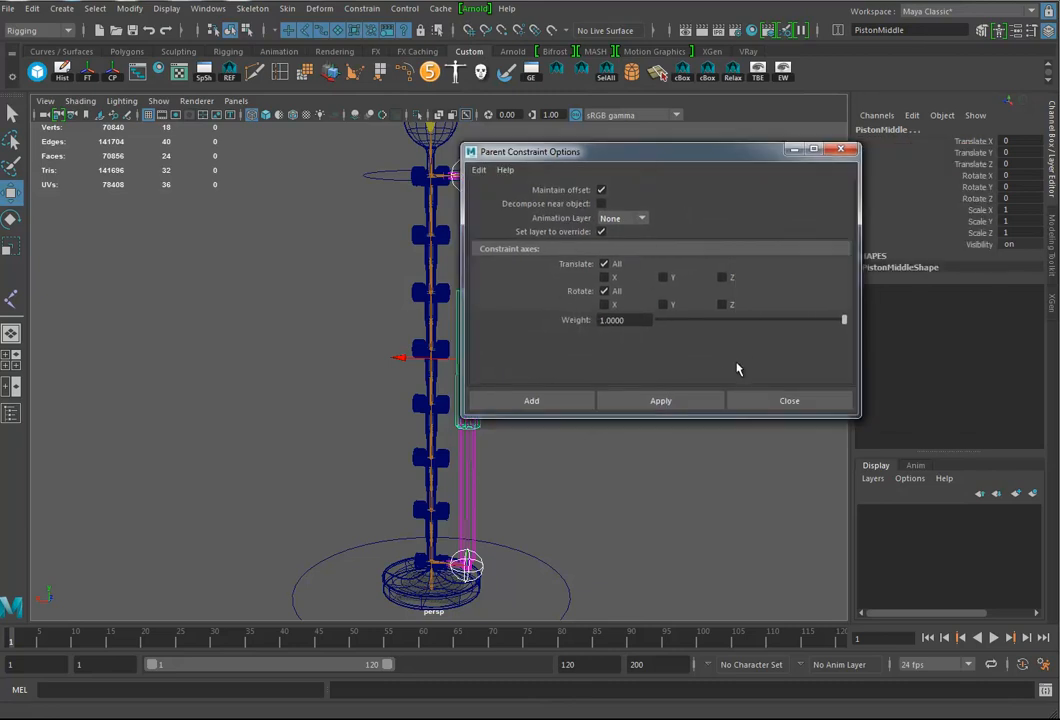
left_click(556, 402)
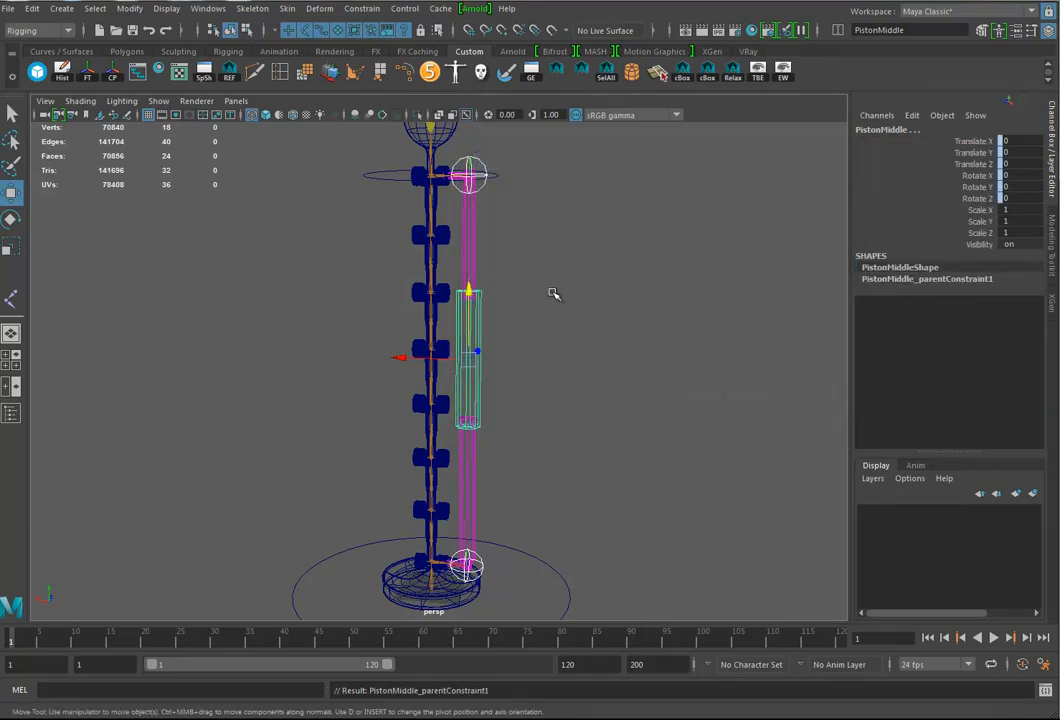
In shaded display, move the claw control to about -1420.5 in Y and -1061.5 in Z to bend the arm
right_click_drag(522, 247, 495, 248, "alt")
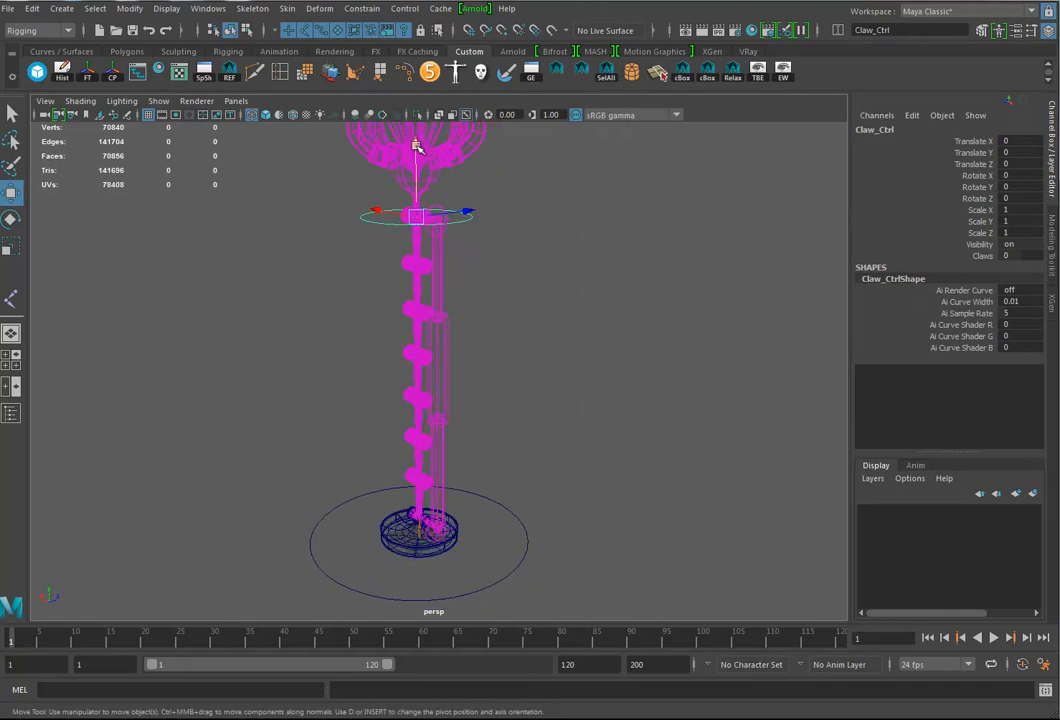
key("5")
left_click_drag(416, 147, 403, 252)
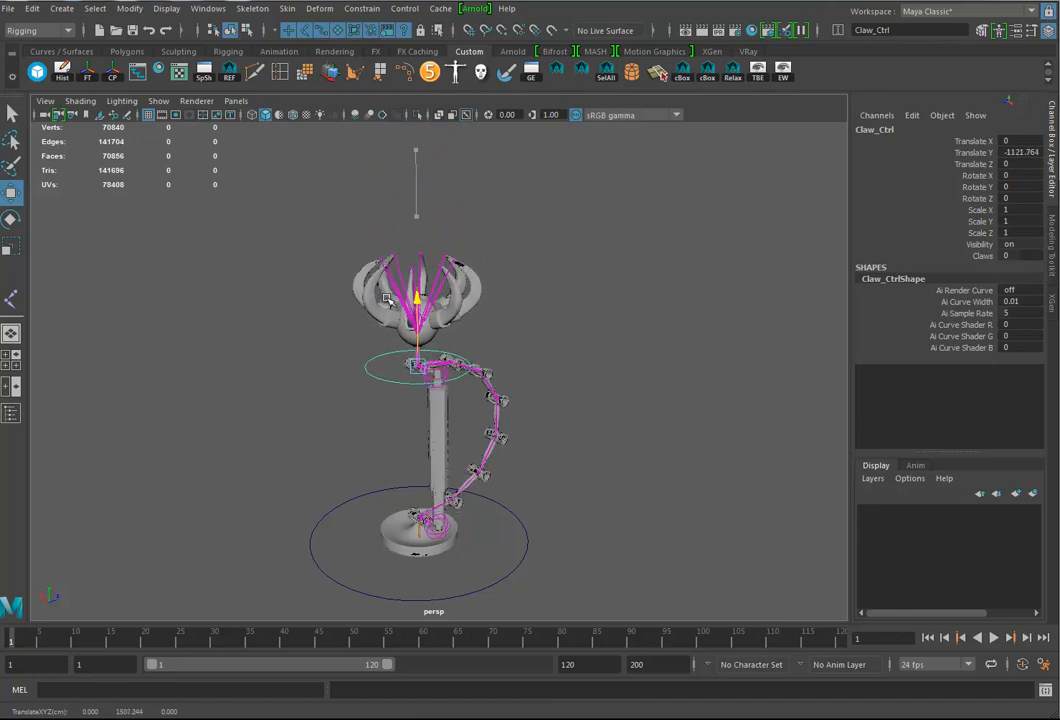
left_click_drag(557, 438, 238, 340, "alt")
left_click_drag(333, 365, 443, 403, "alt")
right_click_drag(443, 403, 528, 410, "alt")
middle_click_drag(528, 410, 558, 381, "alt")
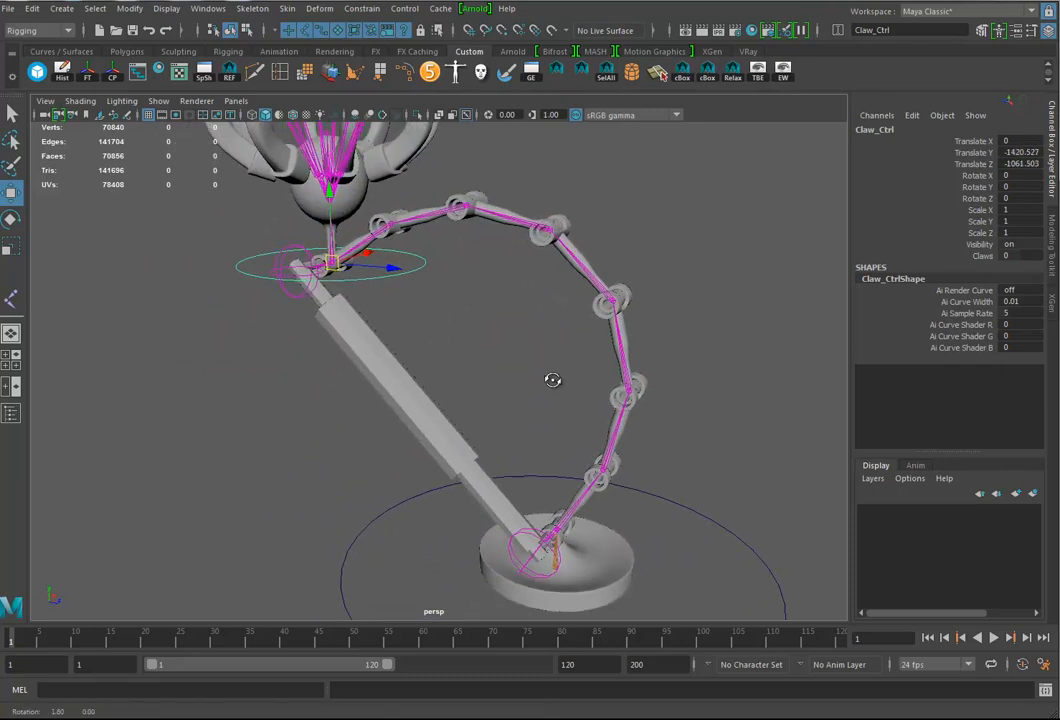
Examine from several sides how the constrained middle section lines up with the two pistons in the bent pose
left_click_drag(558, 381, 428, 403, "alt")
left_click_drag(659, 362, 424, 392, "alt")
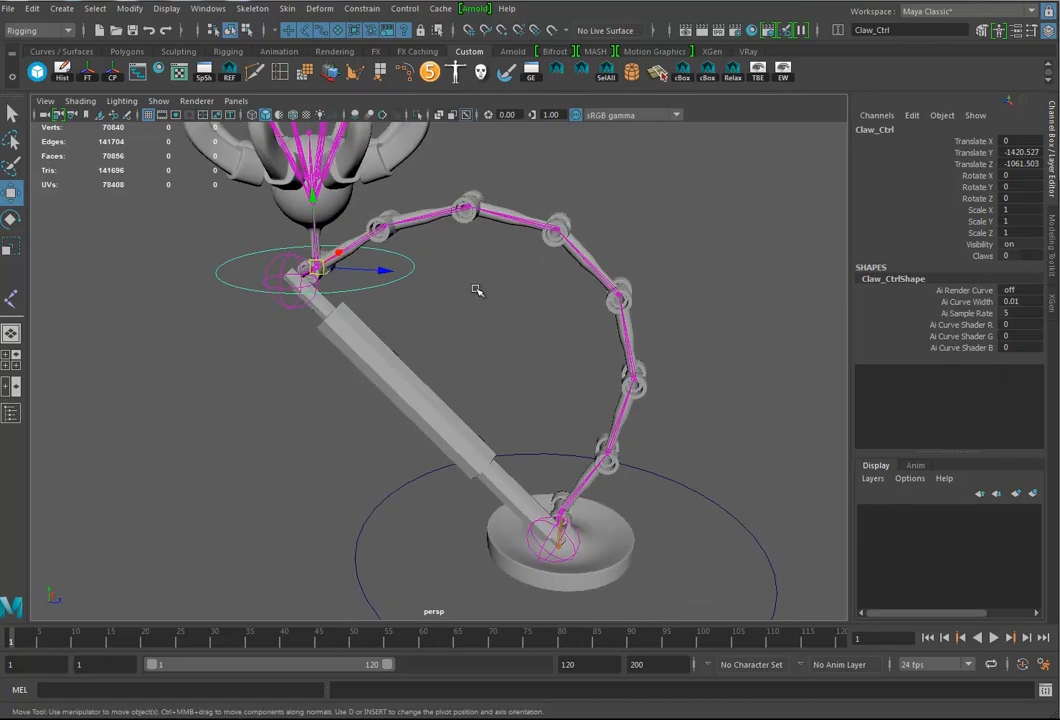
left_click_drag(494, 251, 541, 278, "alt")
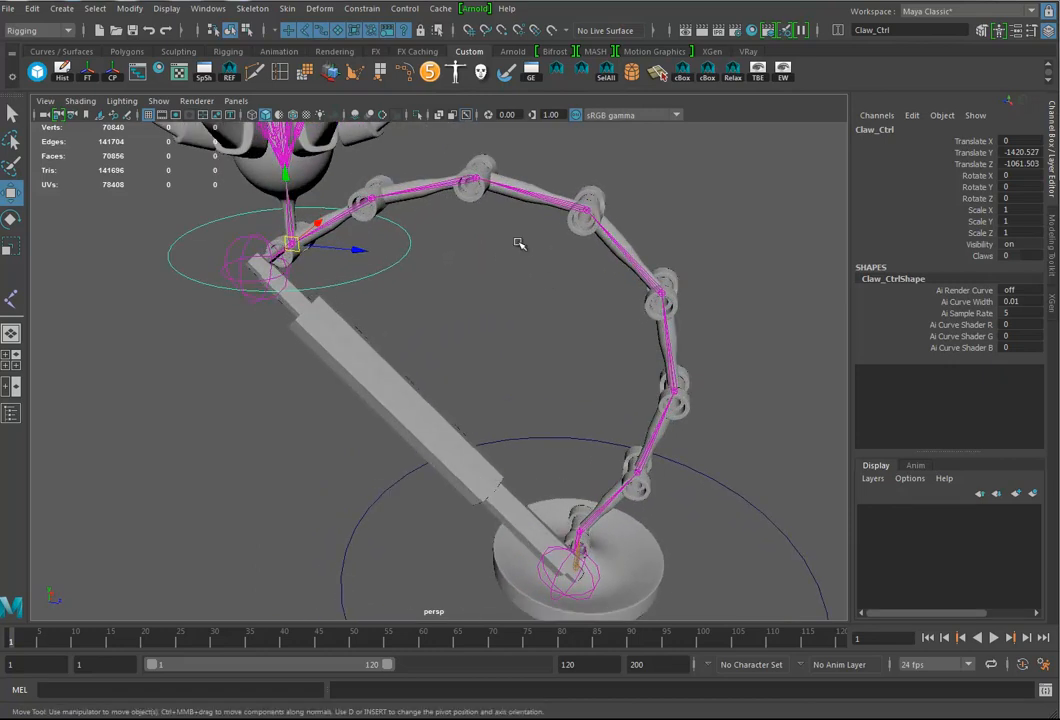
left_click_drag(745, 249, 607, 252, "alt")
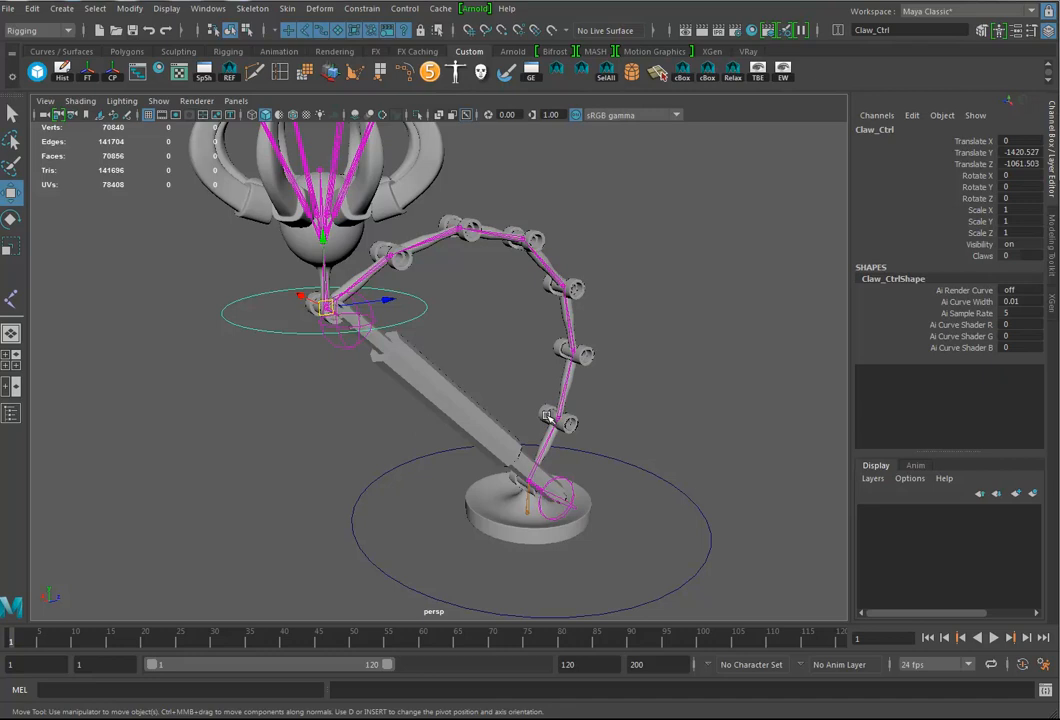
left_click(490, 412)
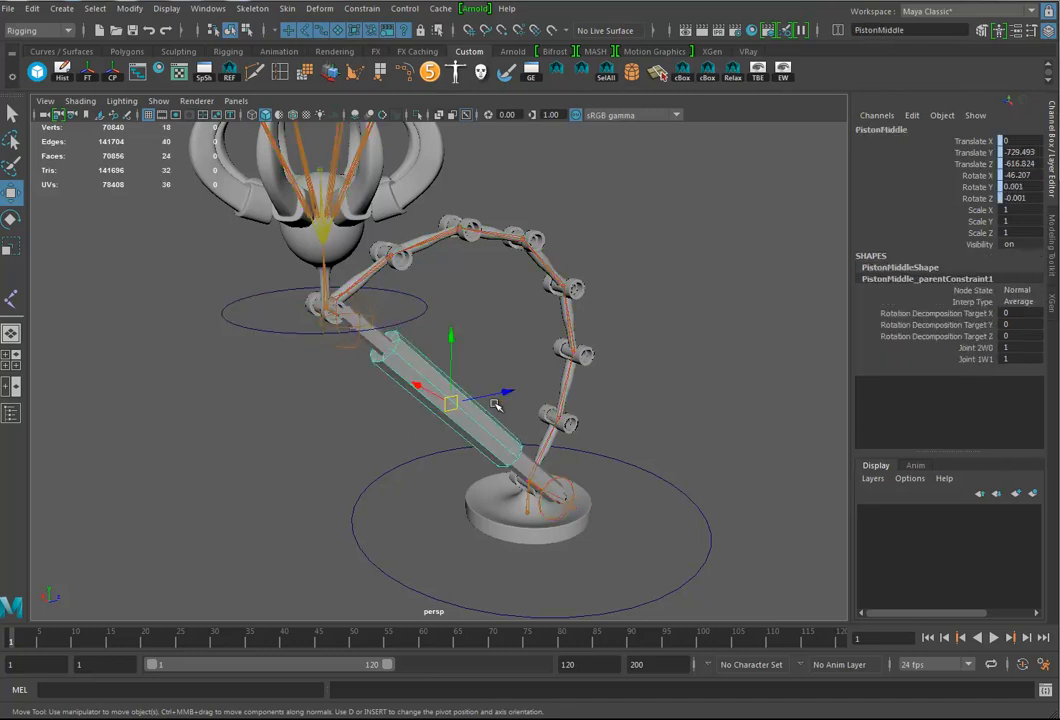
mouse_move(502, 397)
left_mouse_down("alt")
mouse_move(485, 445)
mouse_move(350, 379)
mouse_move(571, 373)
mouse_move(487, 401)
left_mouse_up("alt")
left_click_drag(562, 410, 494, 399, "alt")
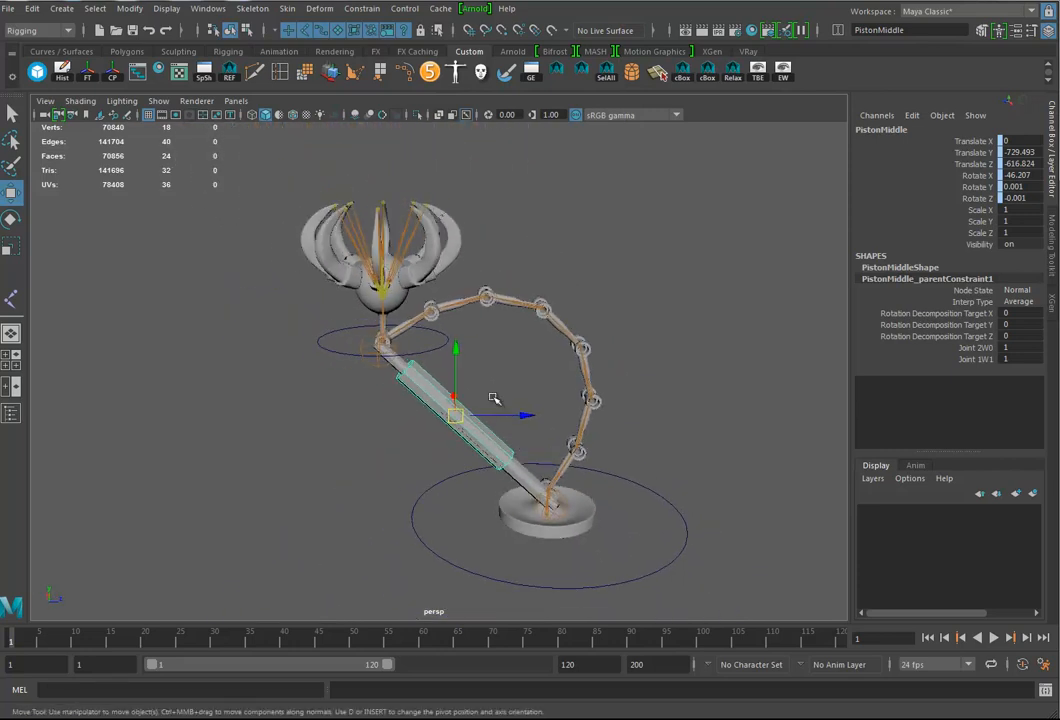
Rotate the claw control to about -136 degrees in X so the claw points downward
left_click(337, 351)
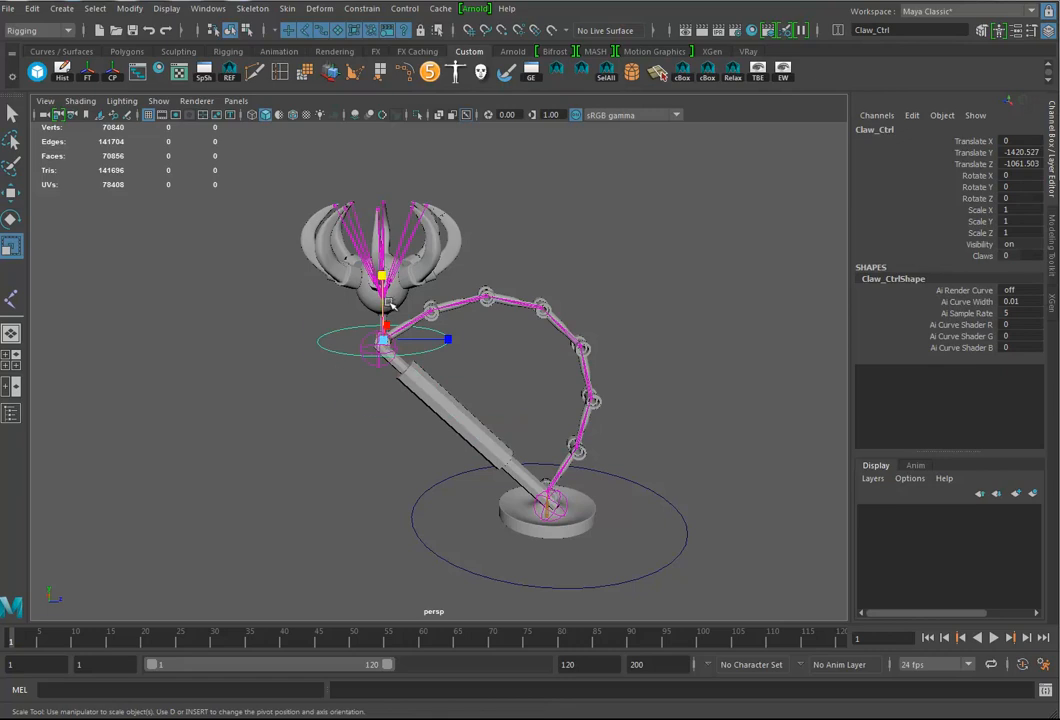
left_click_drag(408, 288, 301, 377)
left_click_drag(385, 395, 530, 390, "alt")
right_click_drag(540, 380, 847, 390, "alt")
Examine the posed claw arm and three-section piston from different angles and distances
mouse_move(470, 298)
left_mouse_down("alt")
mouse_move(505, 329)
mouse_move(418, 333)
mouse_move(380, 308)
mouse_move(382, 291)
mouse_move(449, 296)
left_mouse_up("alt")
left_click_drag(662, 386, 554, 369, "alt")
right_click_drag(554, 369, 407, 284, "alt")
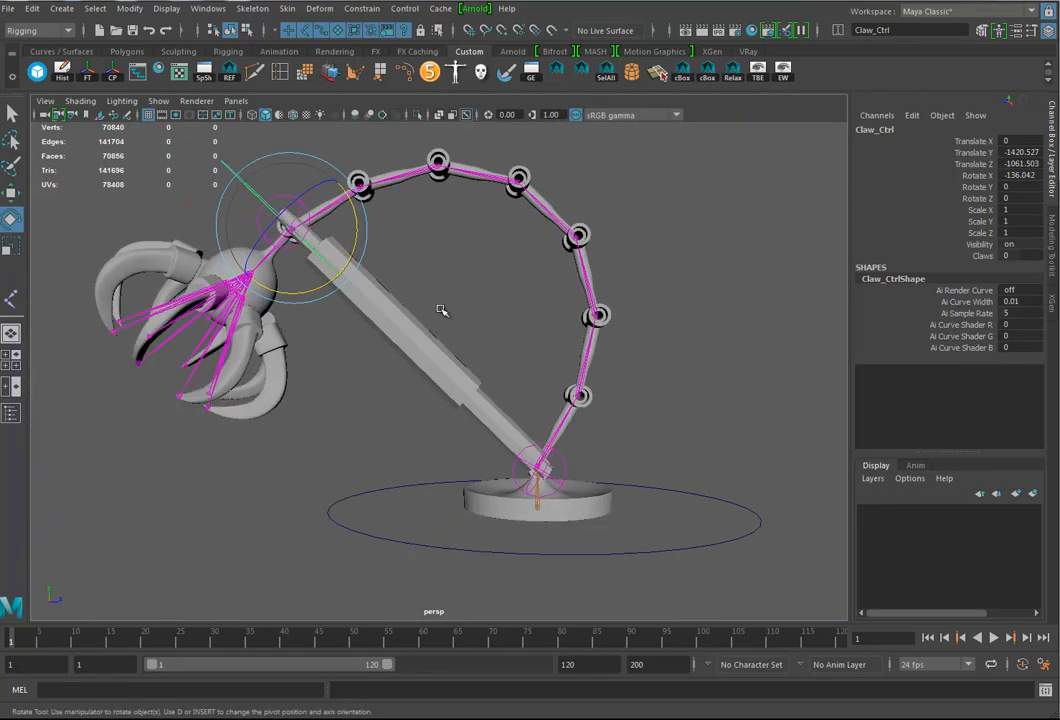
left_click_drag(407, 284, 355, 331, "alt")
right_click_drag(355, 331, 521, 371, "alt")
left_click_drag(521, 371, 561, 345, "alt")
right_click_drag(561, 345, 397, 362, "alt")
left_click_drag(397, 362, 491, 348, "alt")
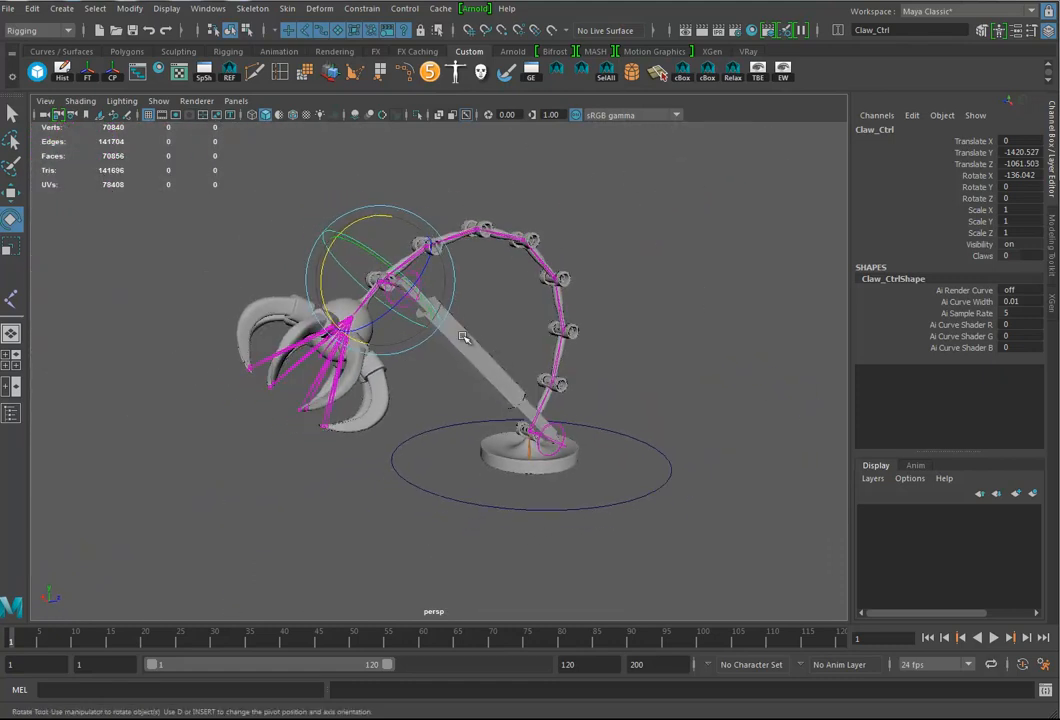